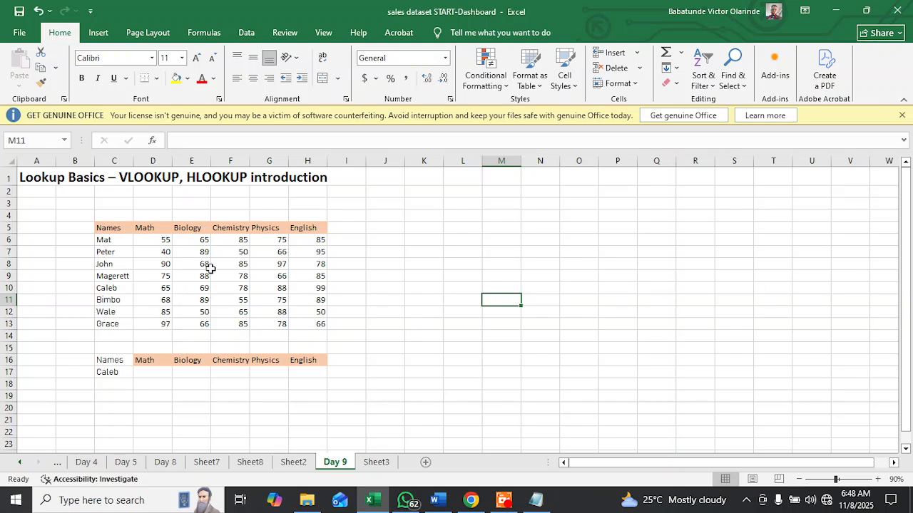
Start a VLOOKUP formula in the Math result cell D17 with C17 as the lookup value.
left_click(141, 370)
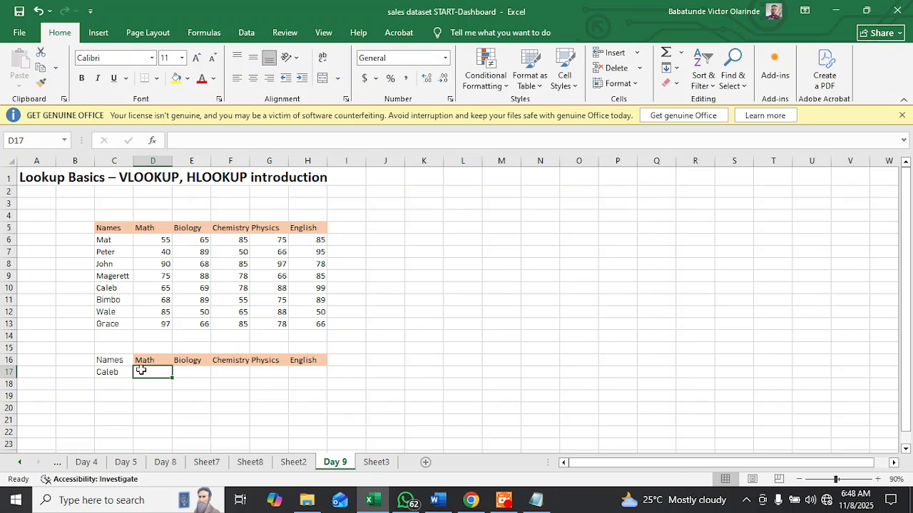
type("[")
key("BackSpace")
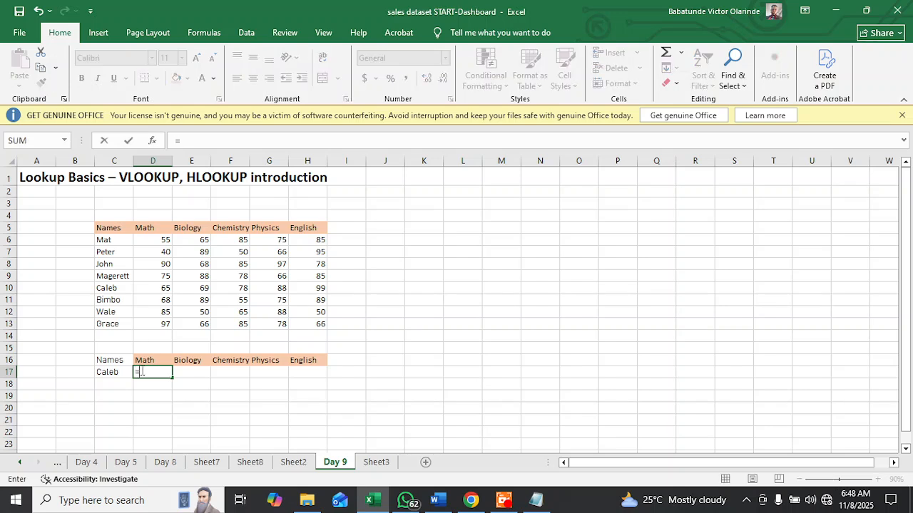
type("=VLOO")
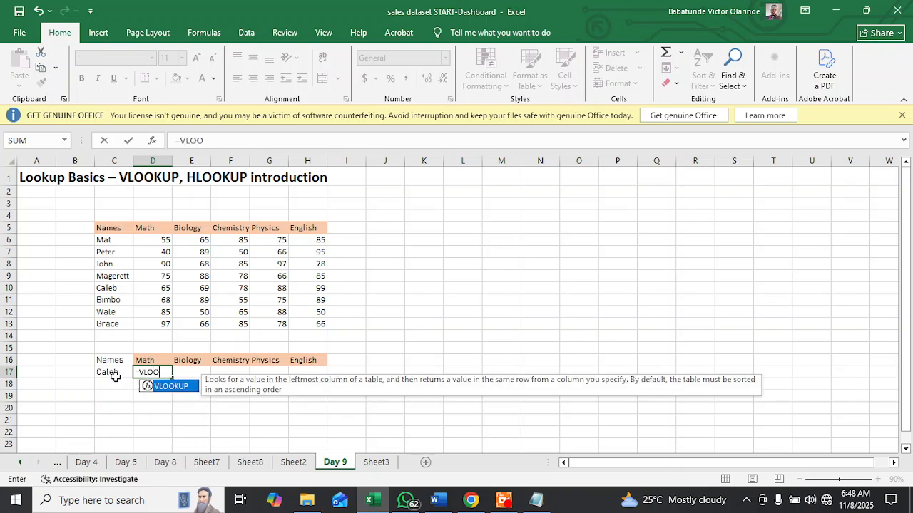
double_click(165, 387)
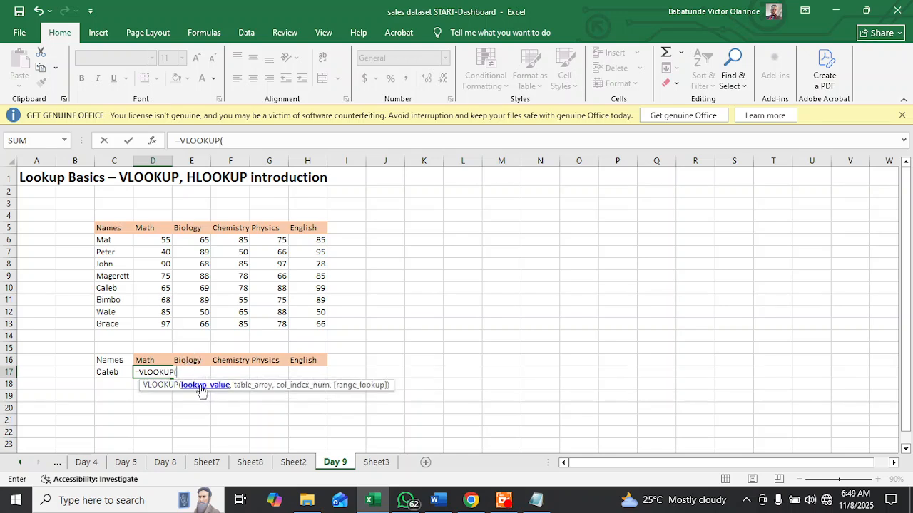
left_click(118, 373)
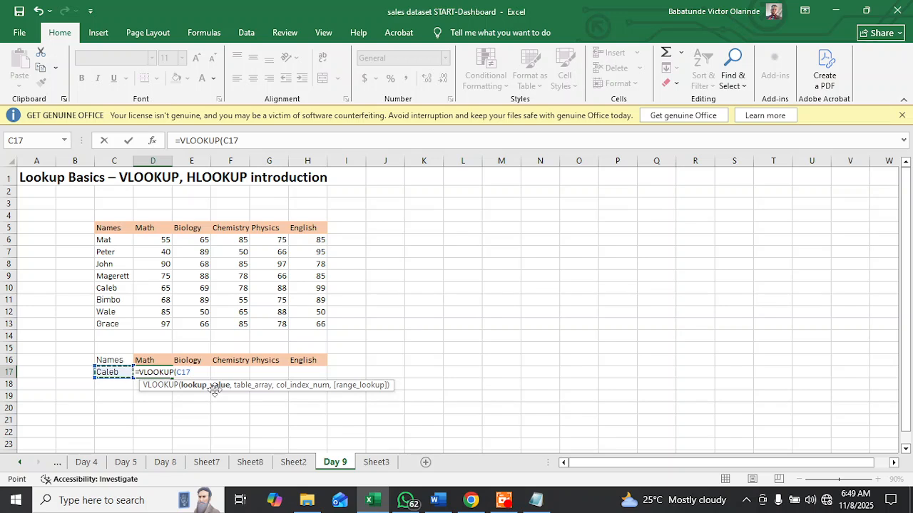
type(",")
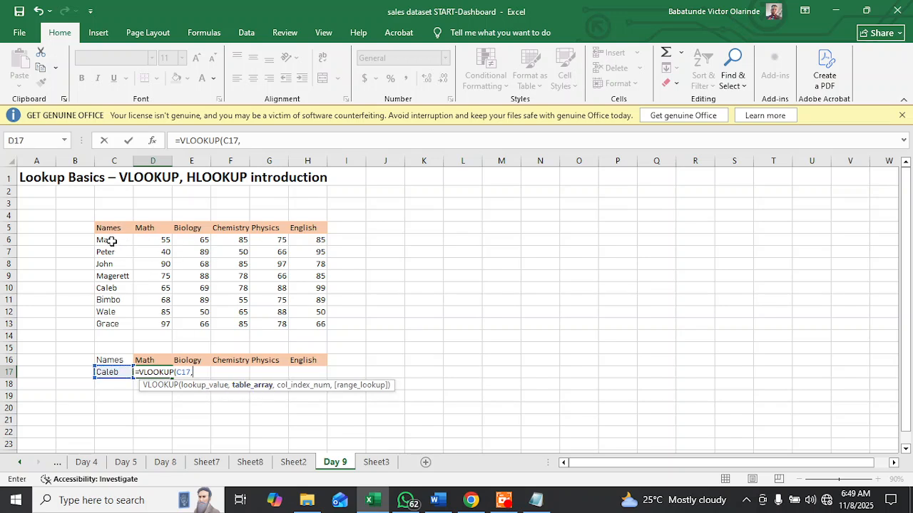
Set the VLOOKUP table array to the whole score table including headers, as the absolute range $C$5:$H$13.
left_click_drag(111, 240, 294, 320)
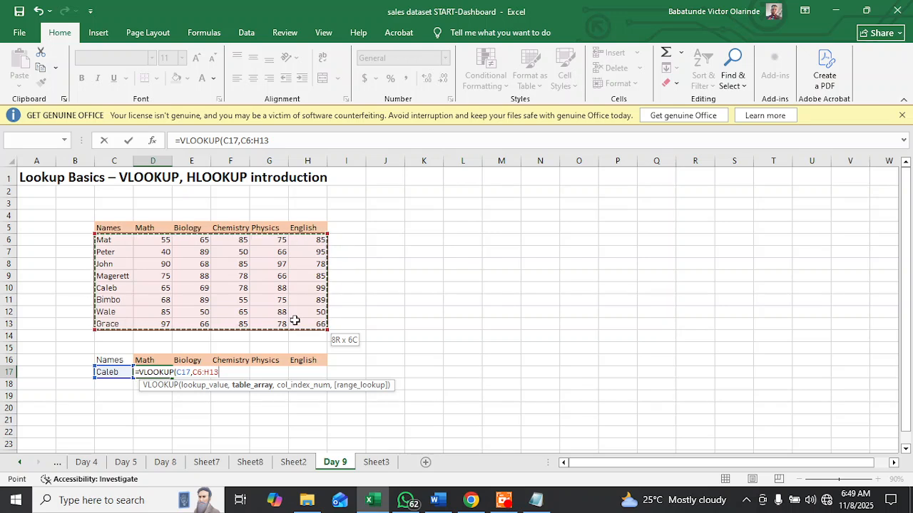
left_click_drag(294, 321, 295, 321)
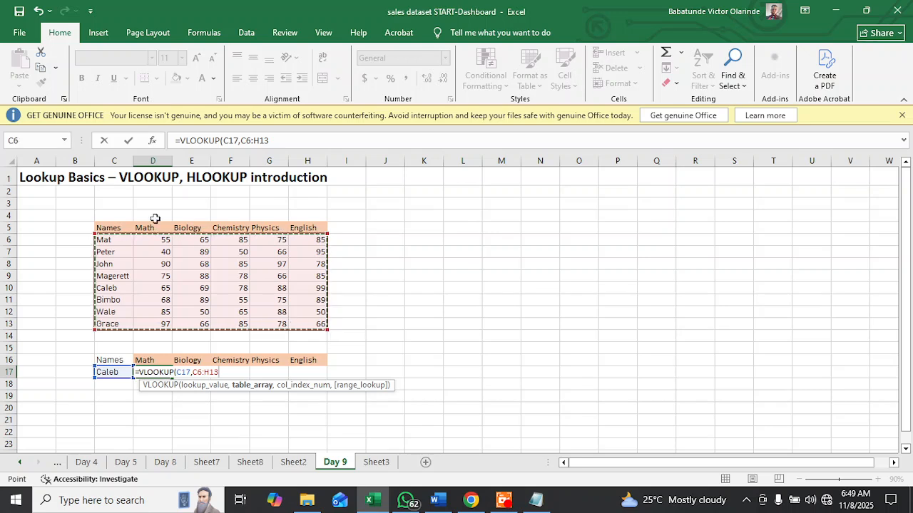
left_click_drag(114, 223, 299, 324)
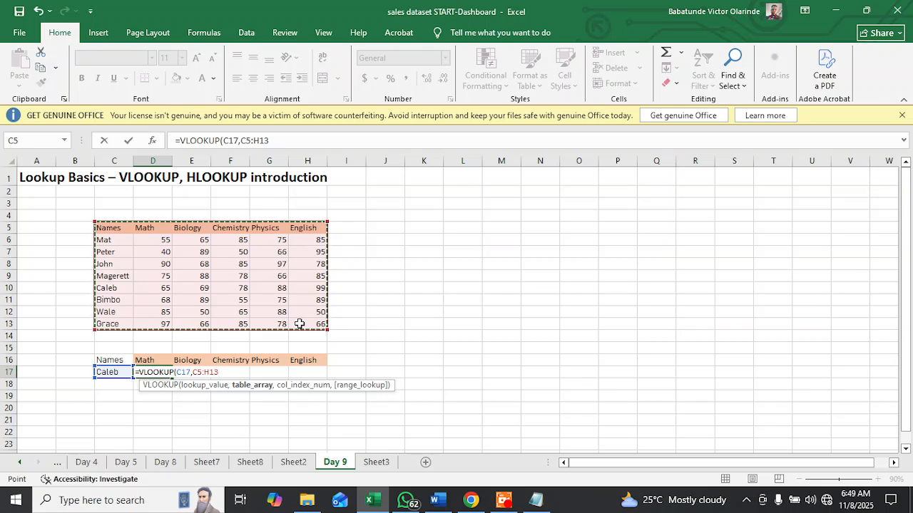
key("F4")
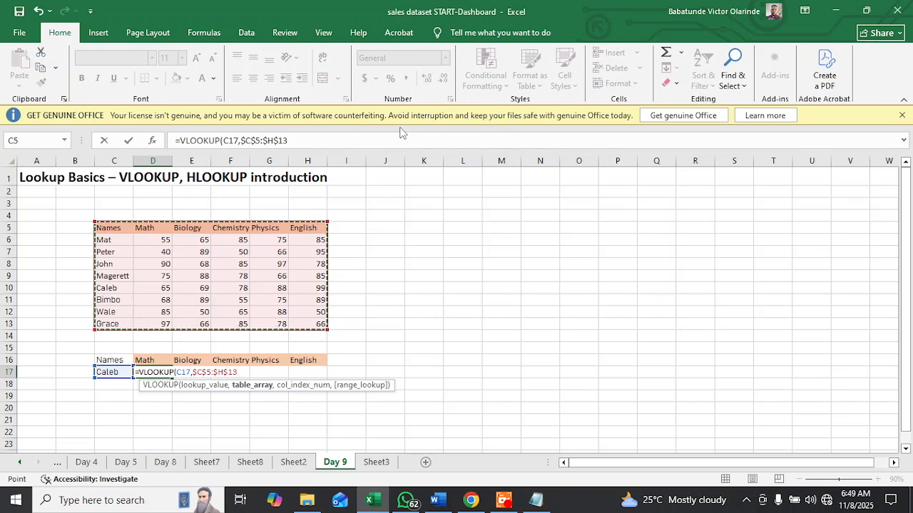
Complete the VLOOKUP in D17 with column index 2 and FALSE for an exact match.
type(",2")
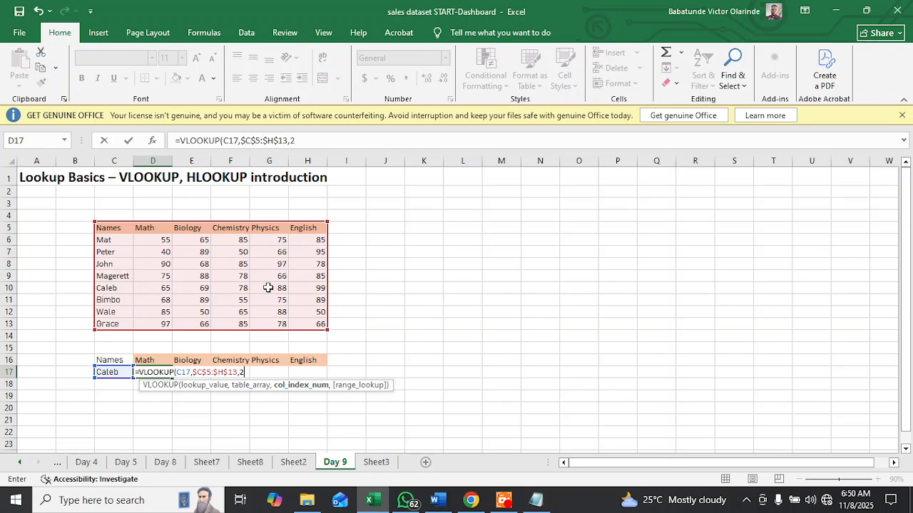
type(",")
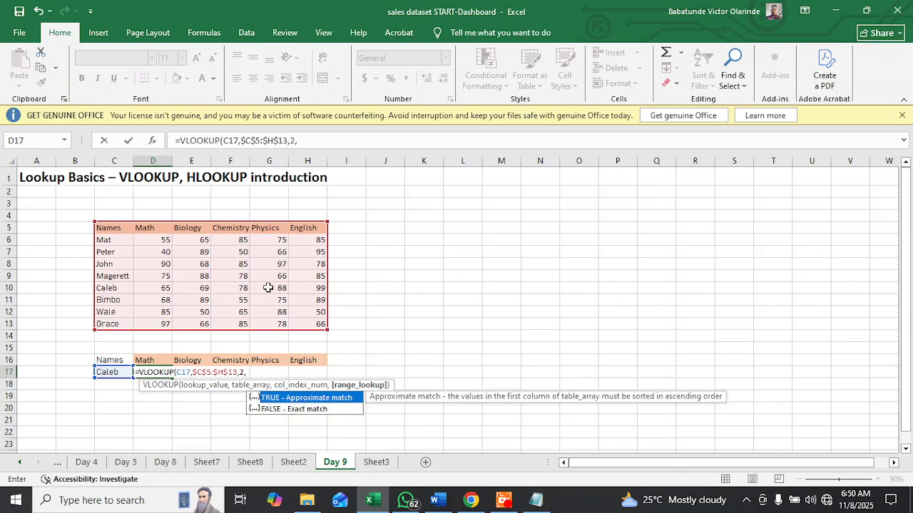
double_click(303, 409)
type(")")
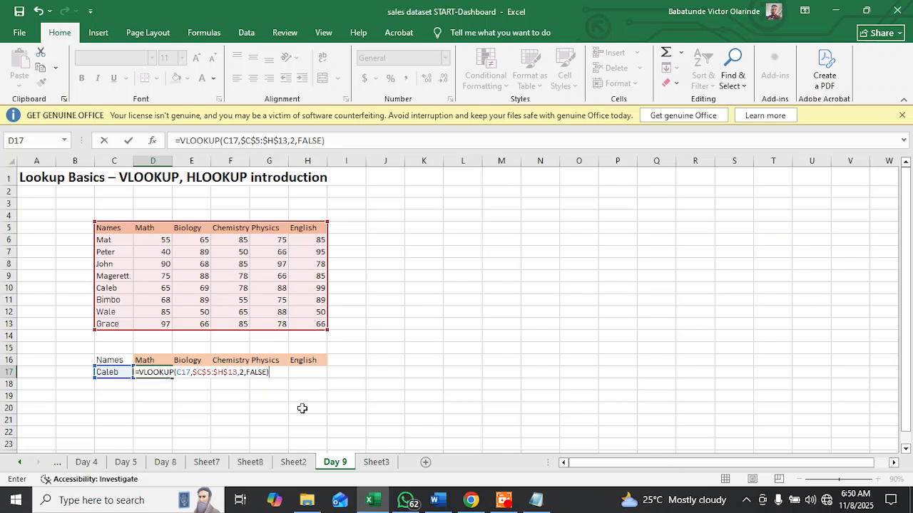
key("Return")
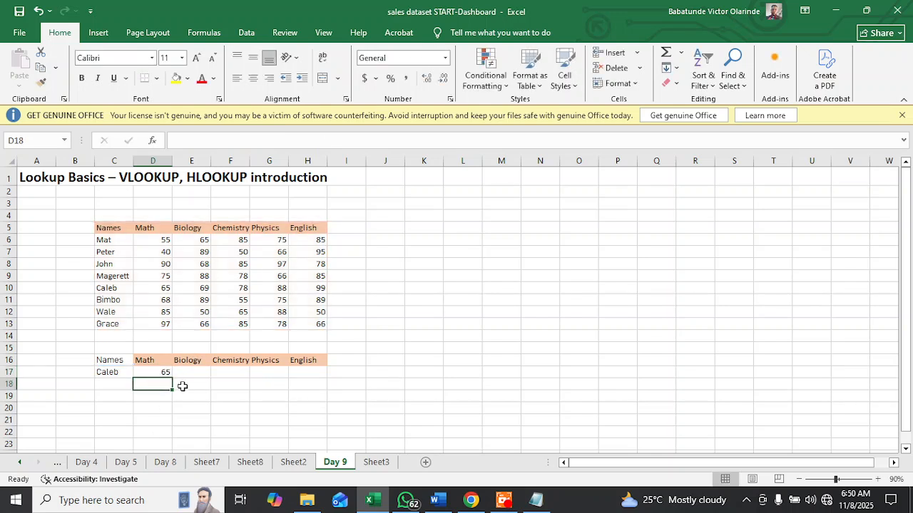
Try to fill the Math lookup formula from D17 across the other subjects to H17.
left_click(163, 374)
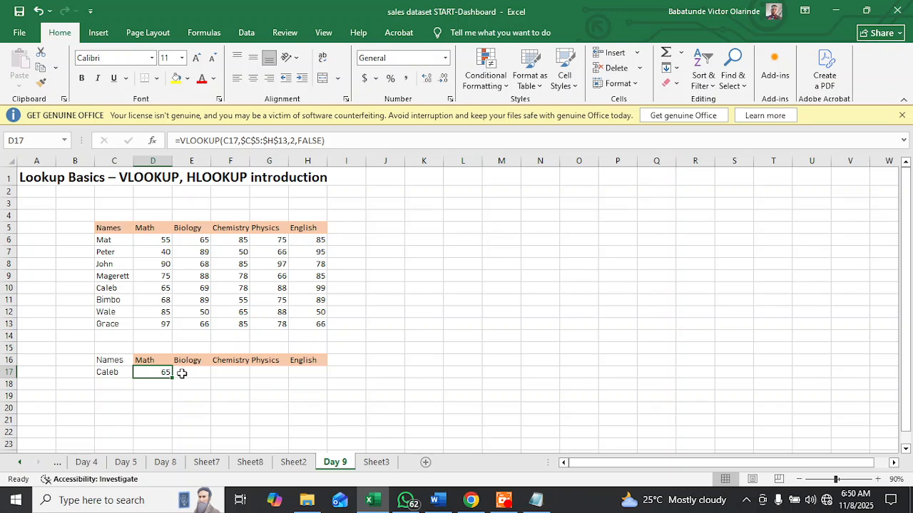
mouse_move(170, 379)
left_mouse_down()
mouse_move(312, 382)
mouse_move(175, 381)
mouse_move(246, 372)
mouse_move(160, 377)
mouse_move(169, 377)
left_mouse_up()
left_click_drag(171, 376, 171, 377)
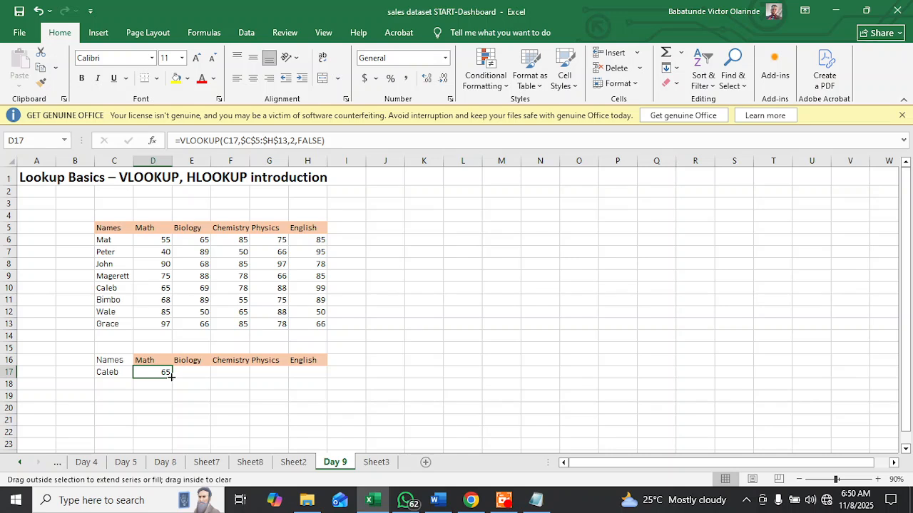
left_click_drag(177, 377, 273, 377)
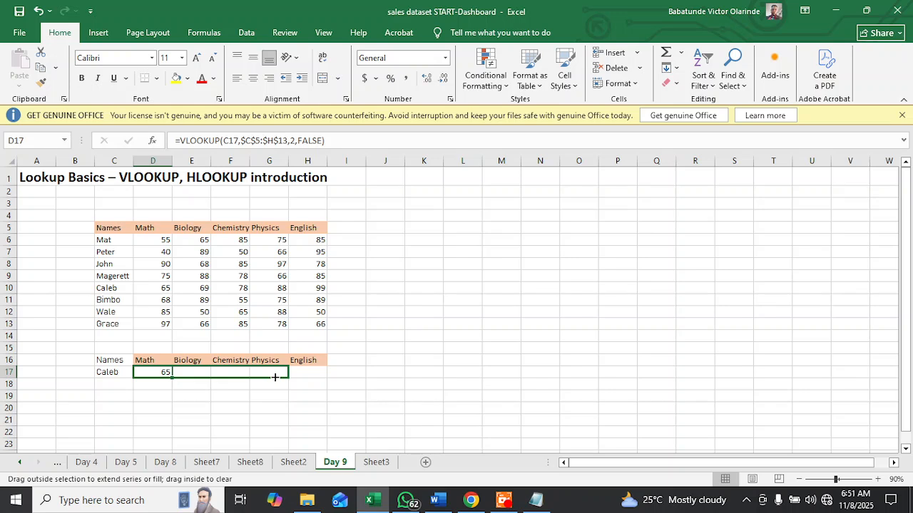
left_click_drag(299, 376, 313, 375)
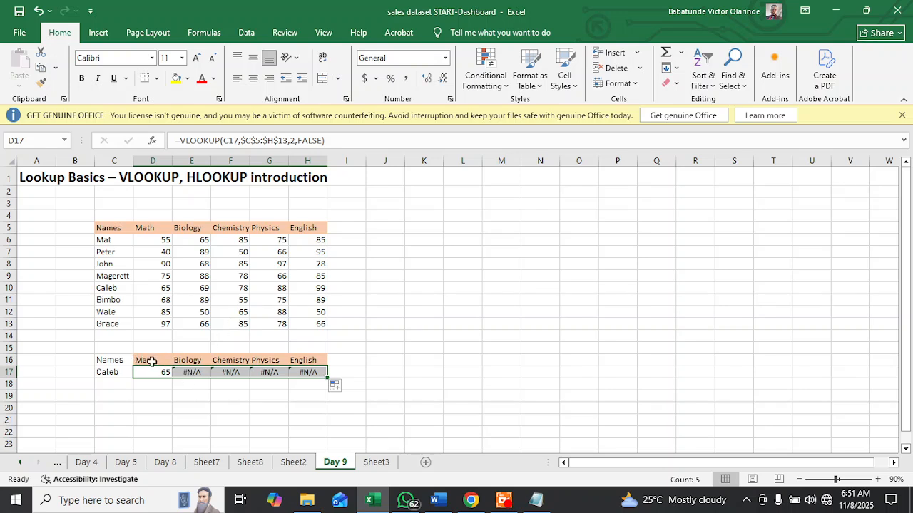
Try changing the column index to 3 in the Biology lookup formula in E17.
left_click(192, 374)
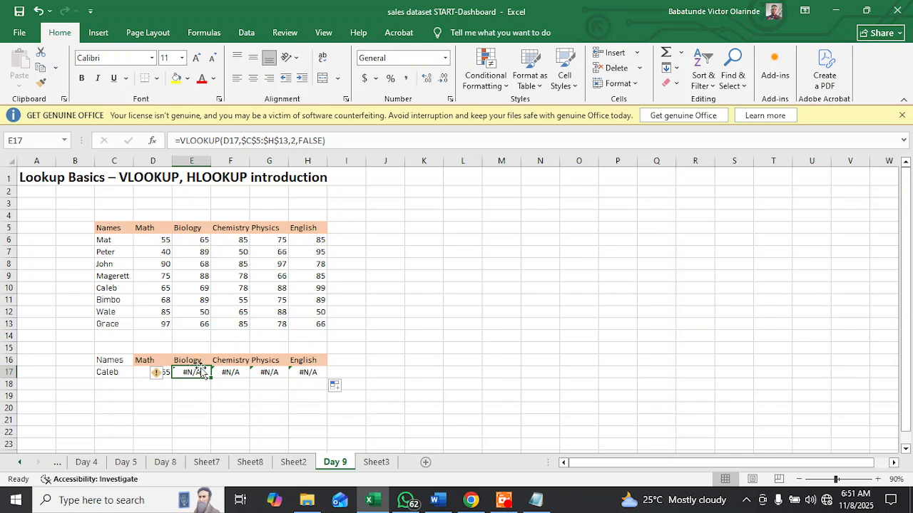
left_click(296, 140)
key("BackSpace")
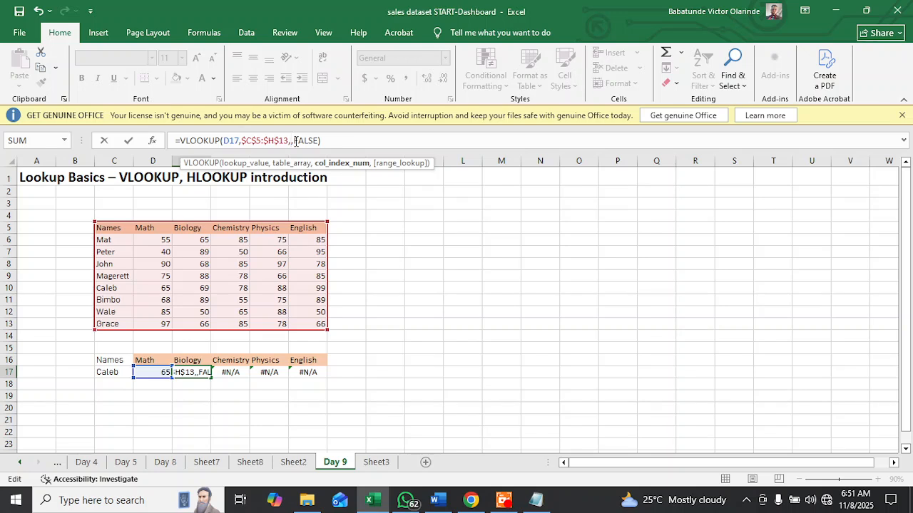
type("3")
key("Return")
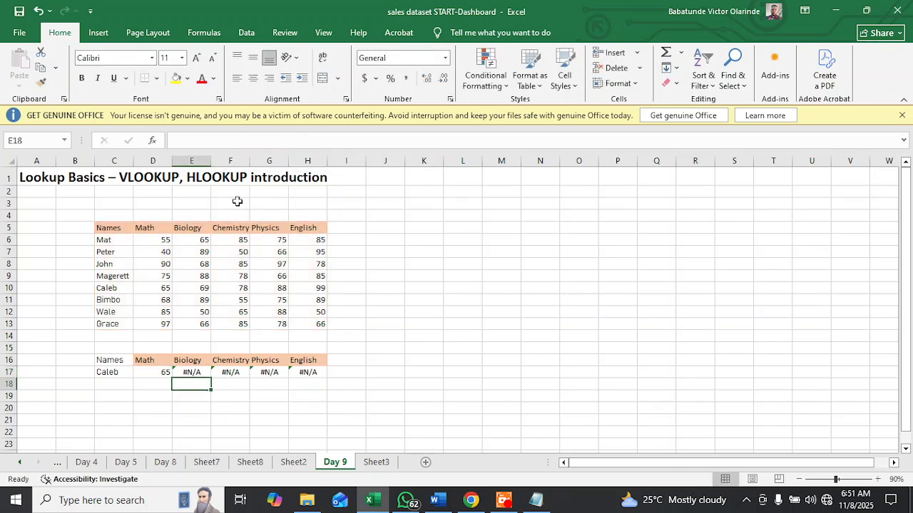
left_click(193, 372)
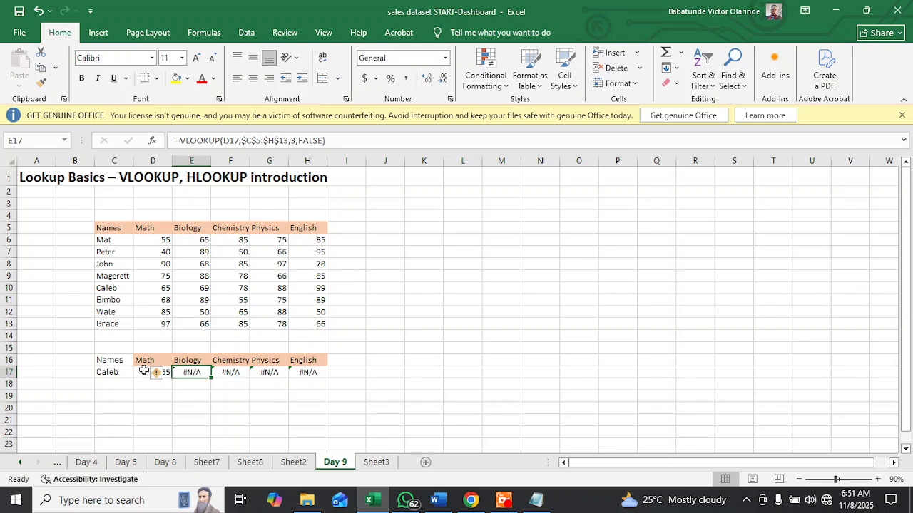
Make the lookup value in the Math formula in D17 an absolute reference, $C$17.
left_click(141, 372)
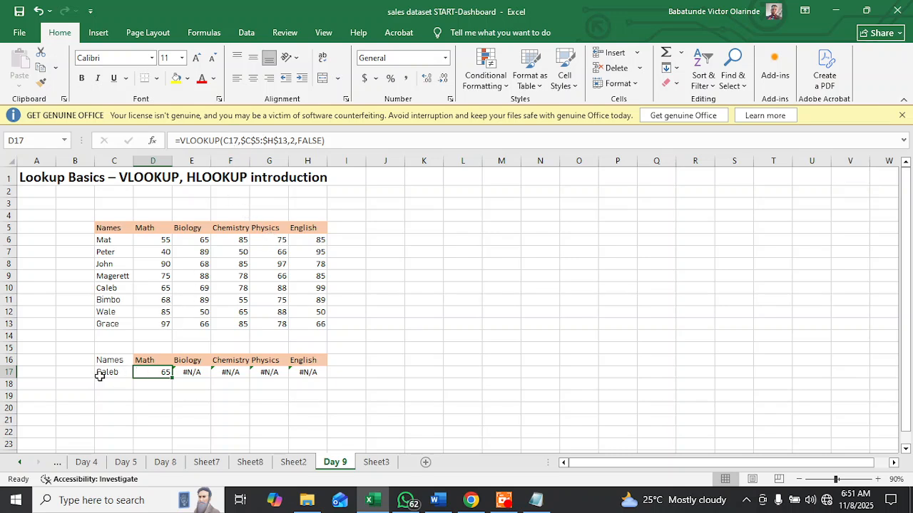
double_click(232, 140)
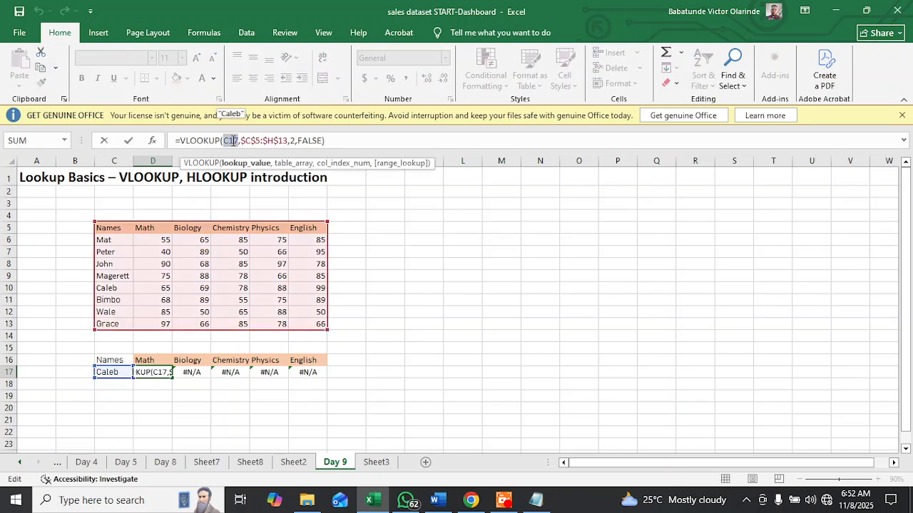
key("F4")
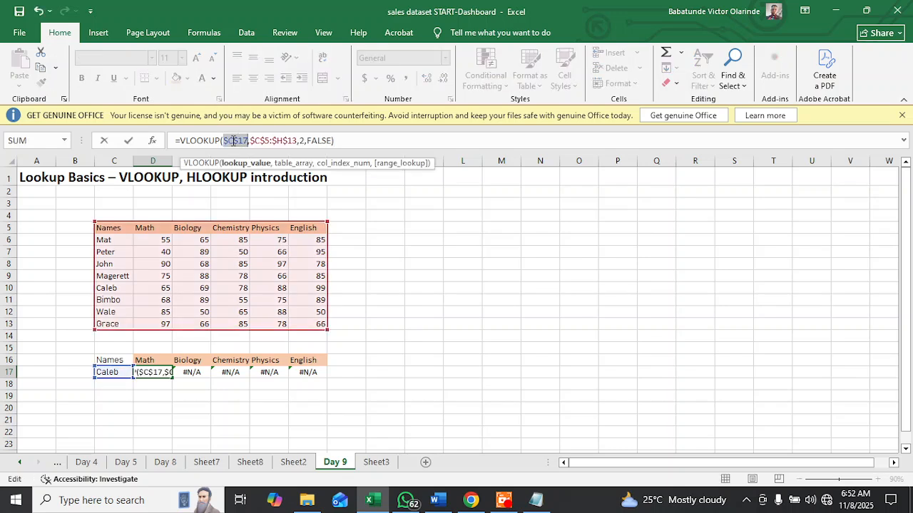
key("Return")
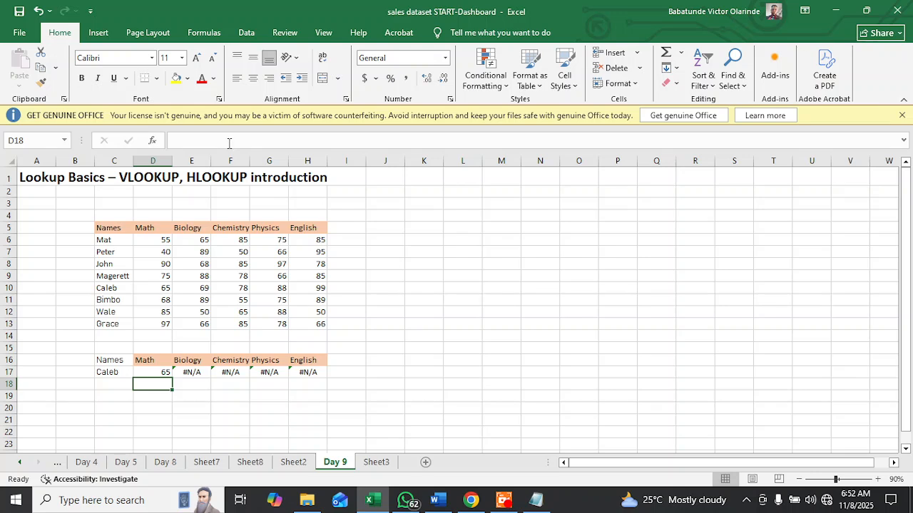
Fill the corrected Math lookup formula from D17 across the remaining subjects to H17.
left_click(152, 372)
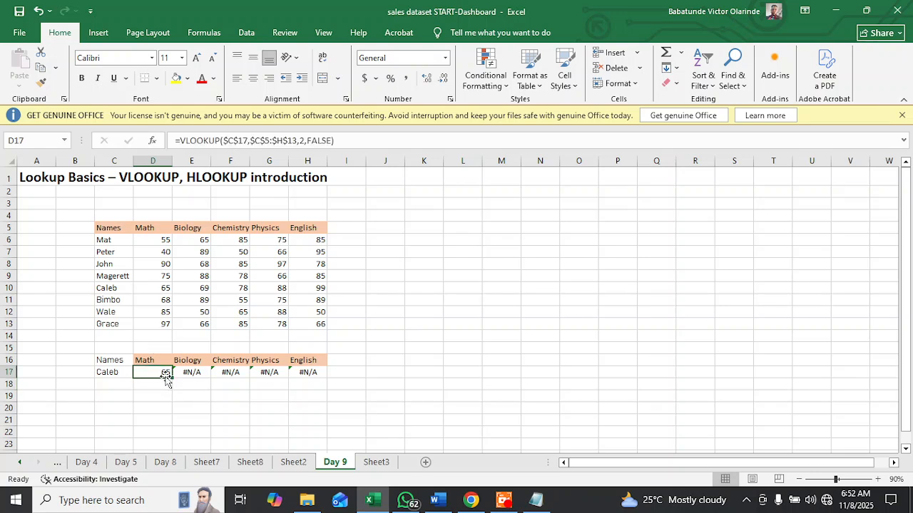
mouse_move(170, 378)
left_mouse_down()
mouse_move(201, 378)
mouse_move(169, 379)
left_mouse_up()
left_click(189, 373)
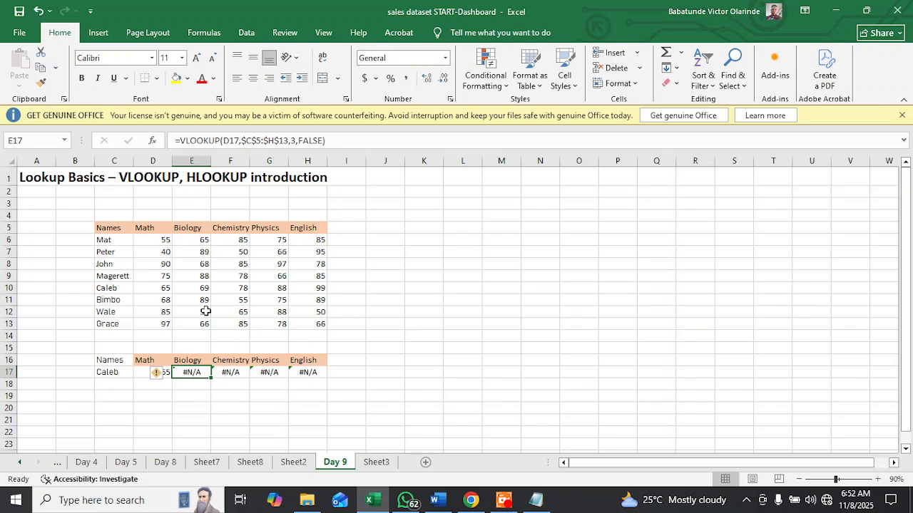
left_click(143, 369)
left_click_drag(171, 378, 308, 373)
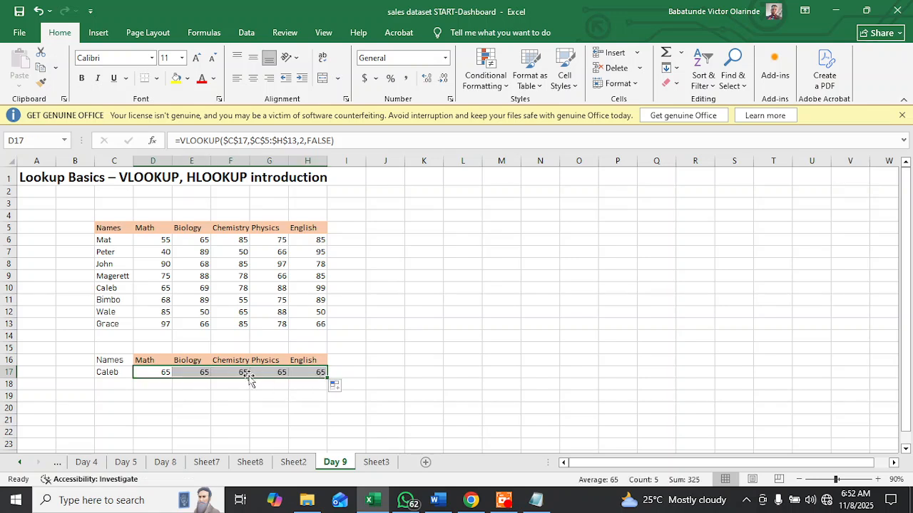
Set the column index to 3 in the Biology lookup formula in E17.
left_click(197, 374)
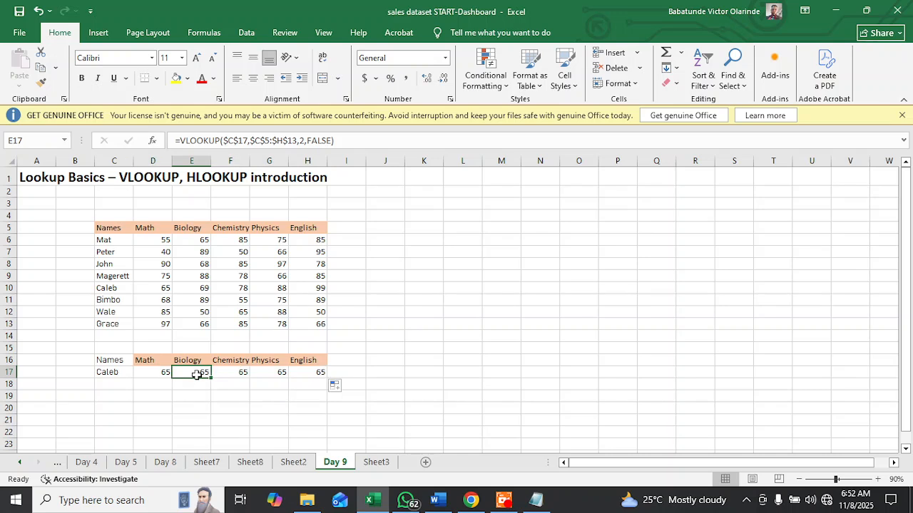
left_click(163, 373)
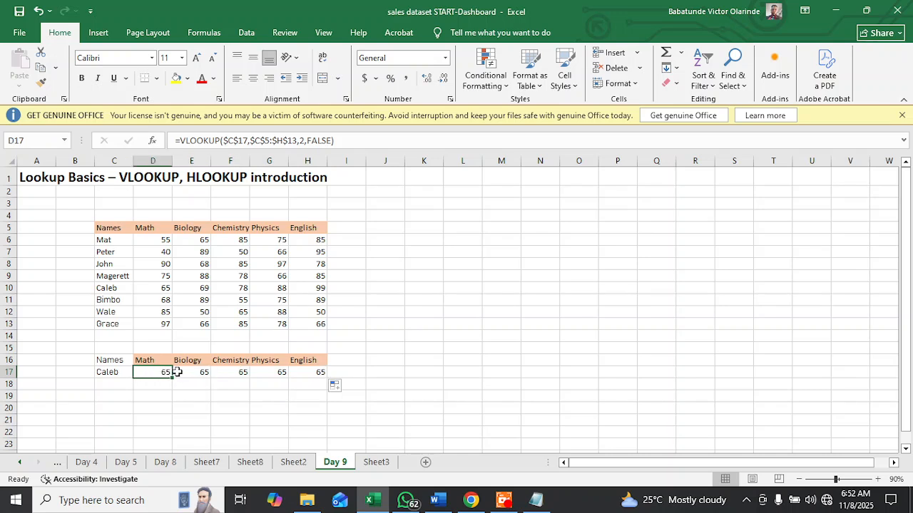
left_click(185, 371)
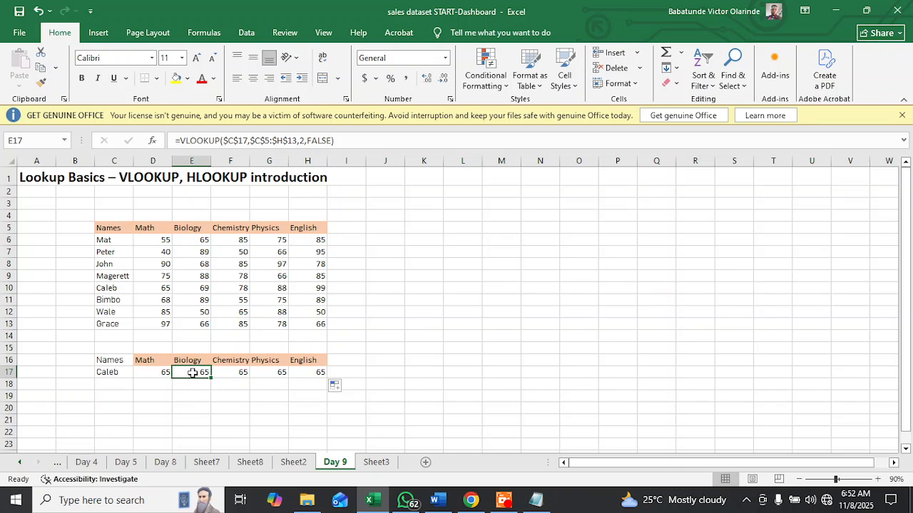
left_click(301, 141)
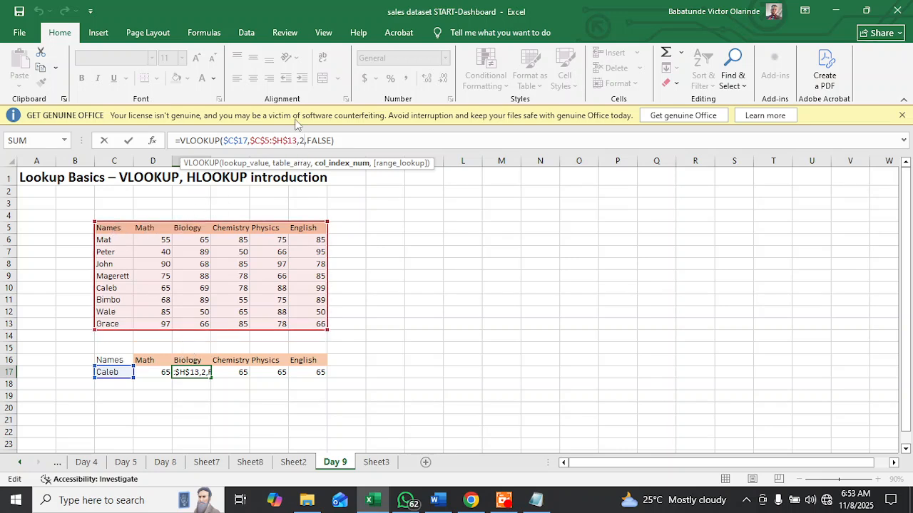
key("BackSpace")
type("3")
key("Return")
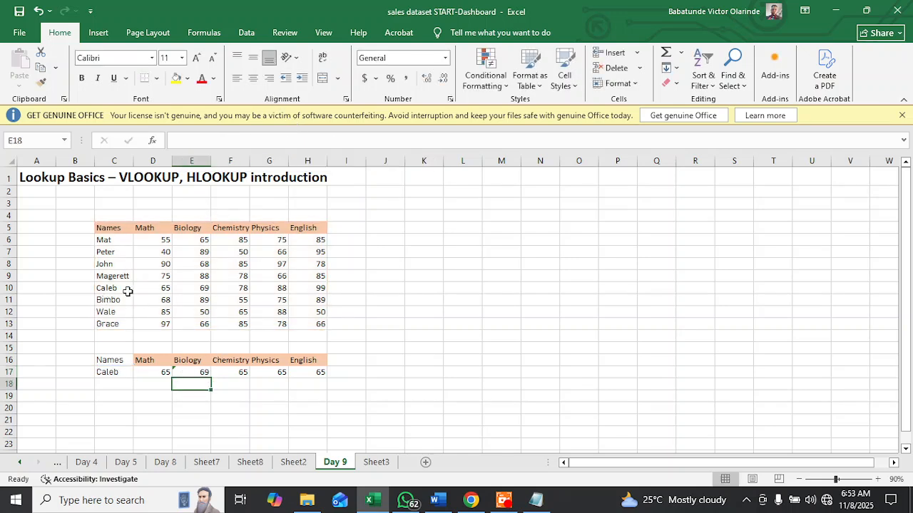
Set the column index to 4 in the Chemistry lookup formula in F17.
left_click(232, 371)
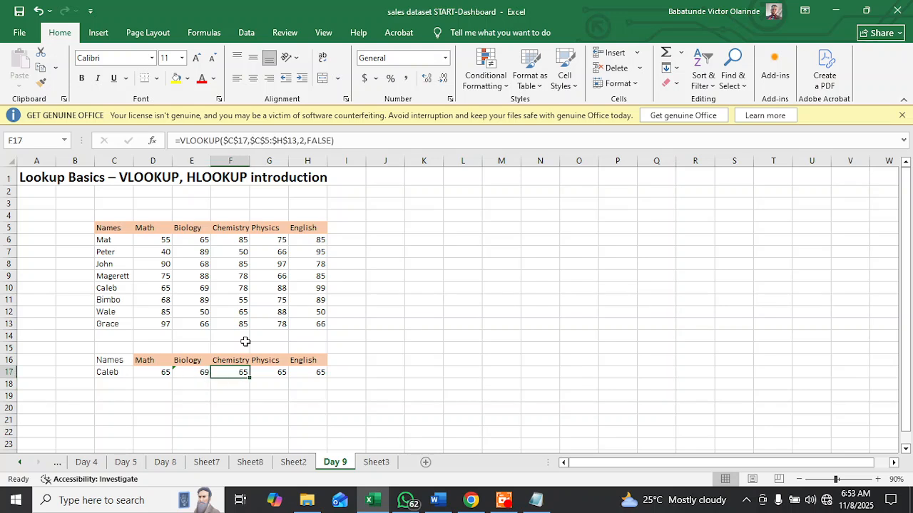
left_click(304, 140)
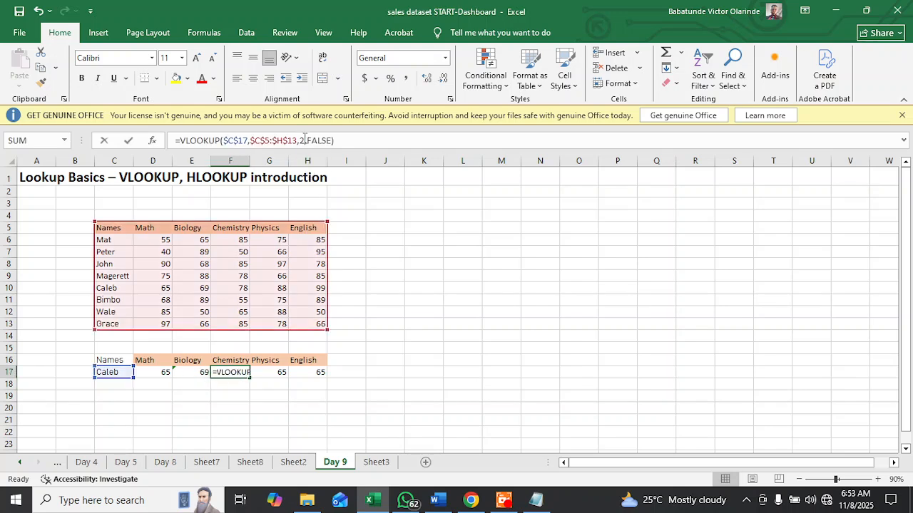
key("BackSpace")
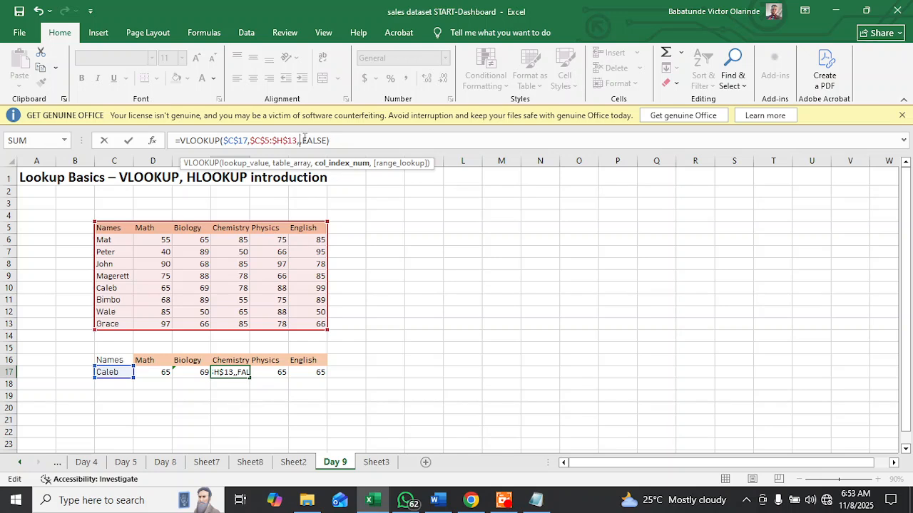
type("4")
key("Return")
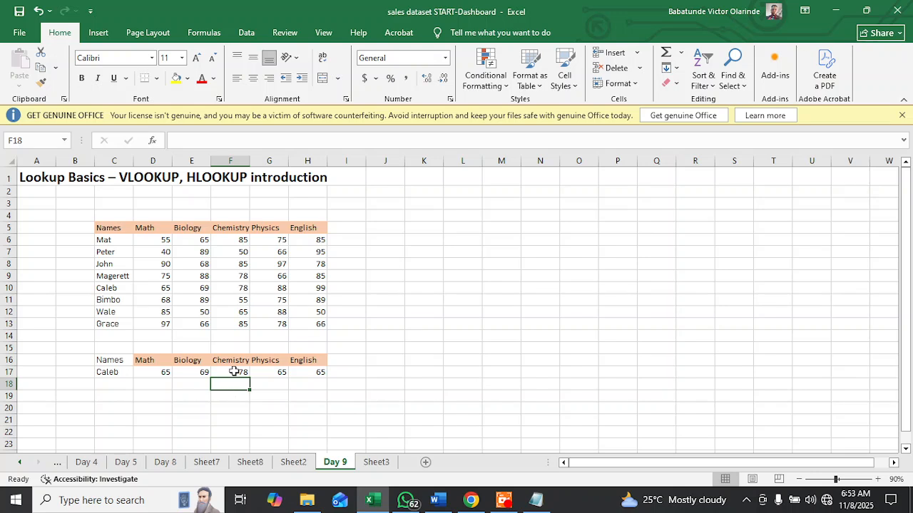
Set the column index to 5 in the Physics lookup formula in G17.
left_click(270, 372)
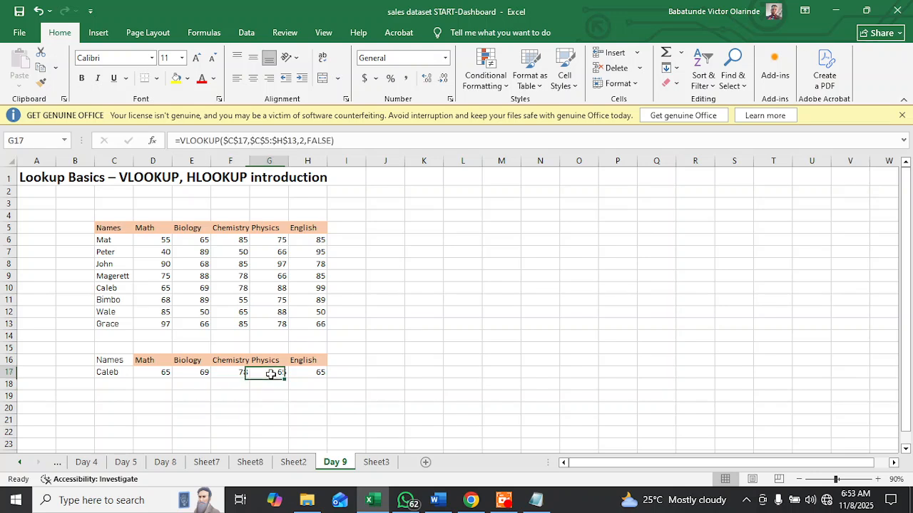
left_click(305, 141)
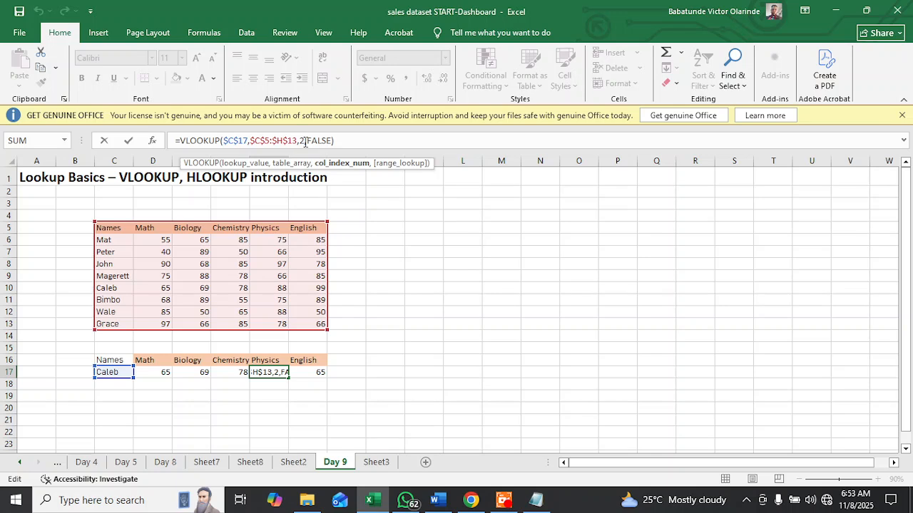
key("BackSpace")
type("5")
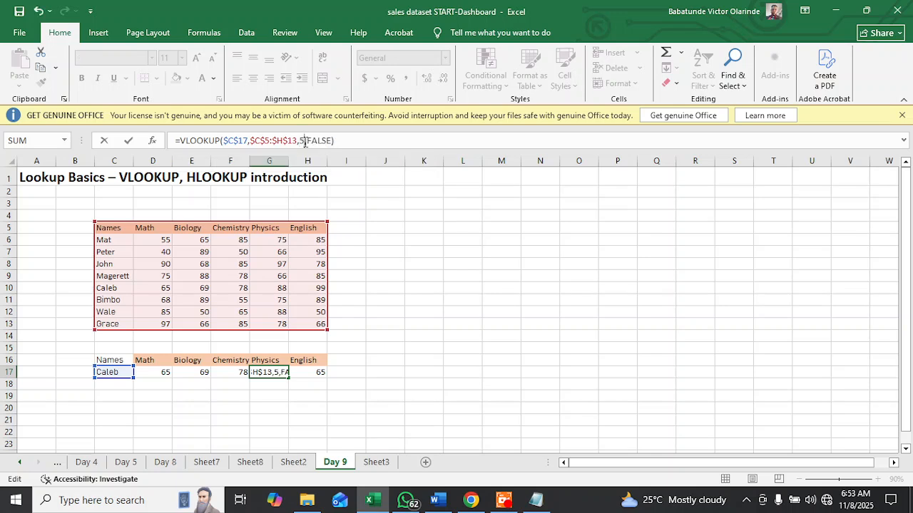
key("Return")
Set the column index to 6 in the English lookup formula in H17.
left_click(302, 371)
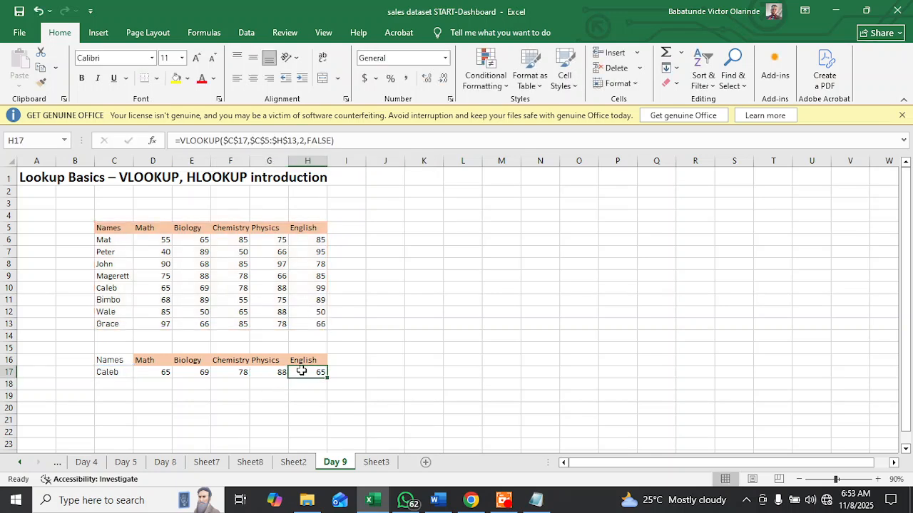
left_click(305, 141)
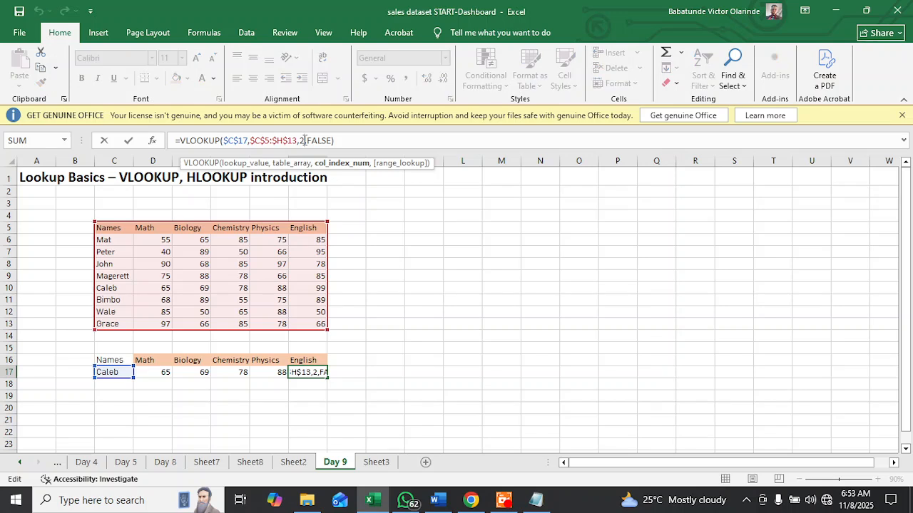
key("BackSpace")
type("6")
key("Return")
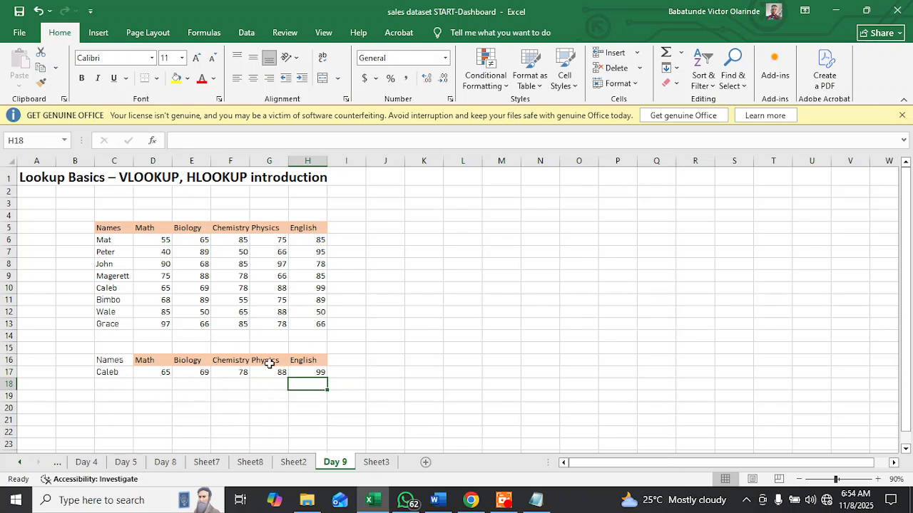
Compare the column index numbers in the Math, Biology and Chemistry lookup formulas in D17, E17 and F17.
left_click(153, 377)
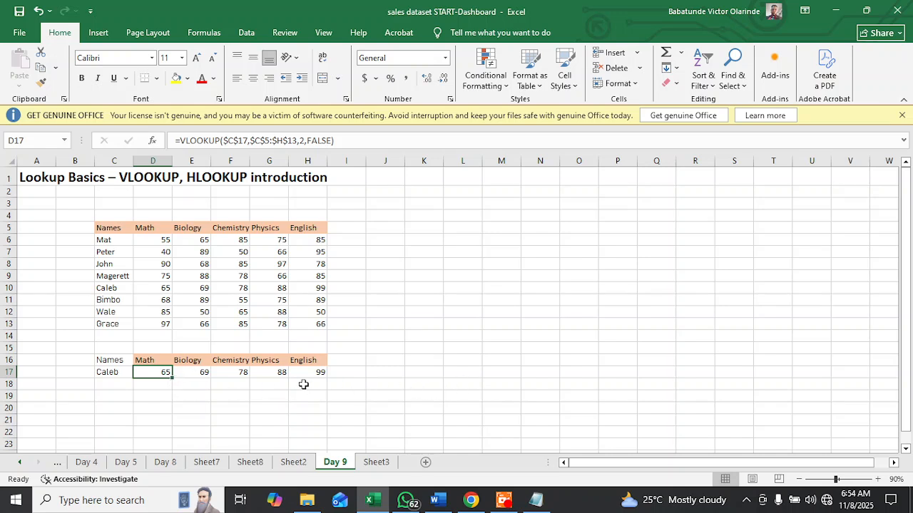
left_click(187, 374)
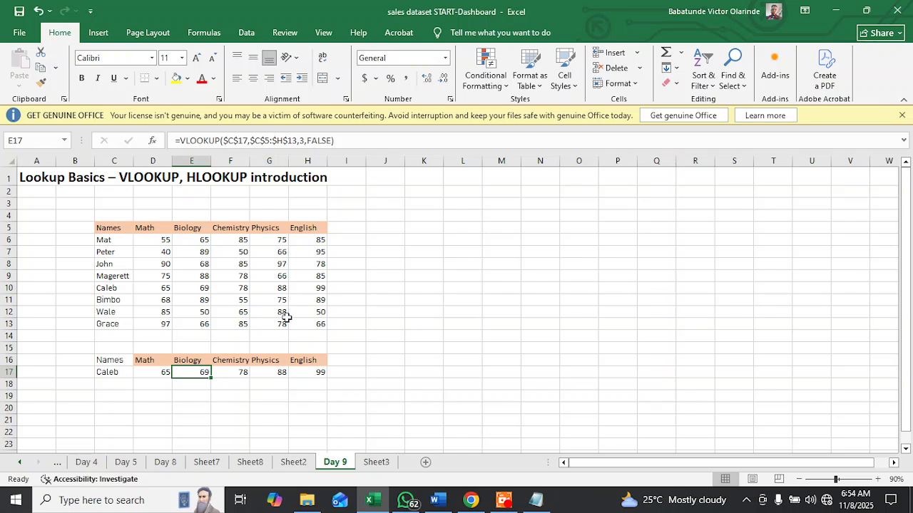
left_click(161, 372)
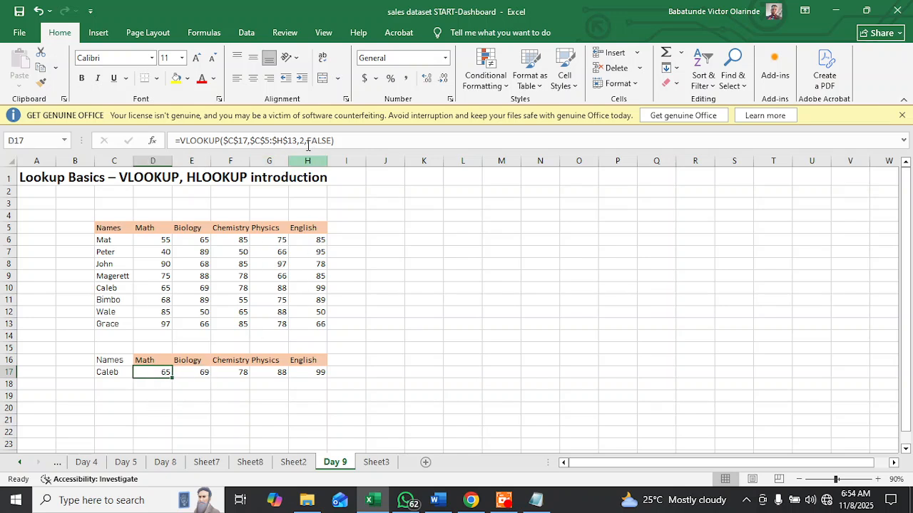
left_click(304, 141)
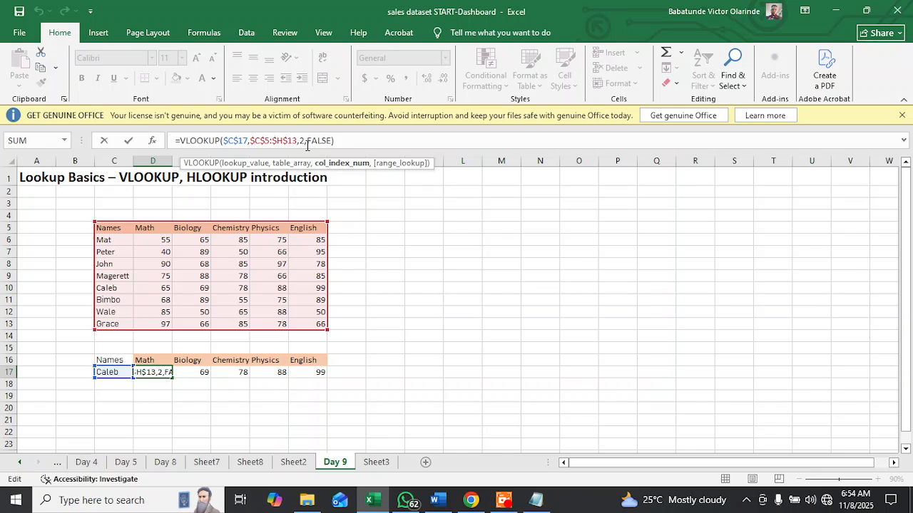
left_click(198, 373)
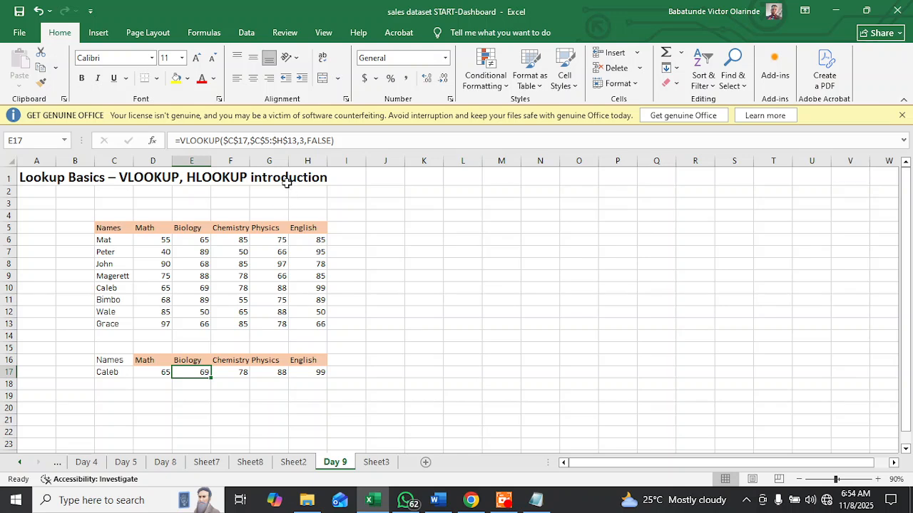
left_click(236, 377)
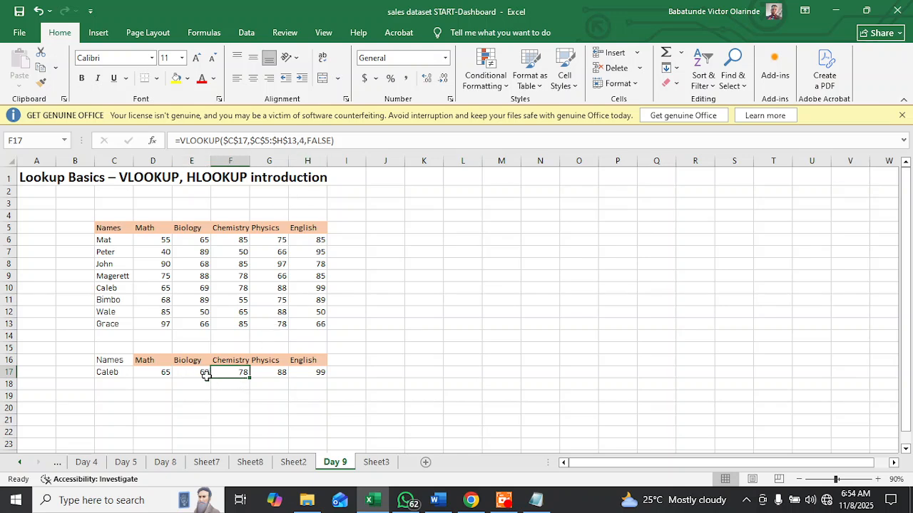
Clear the Biology, Chemistry, Physics and English lookup formulas from E17:H17, keeping only the Math formula in D17.
left_click(204, 374)
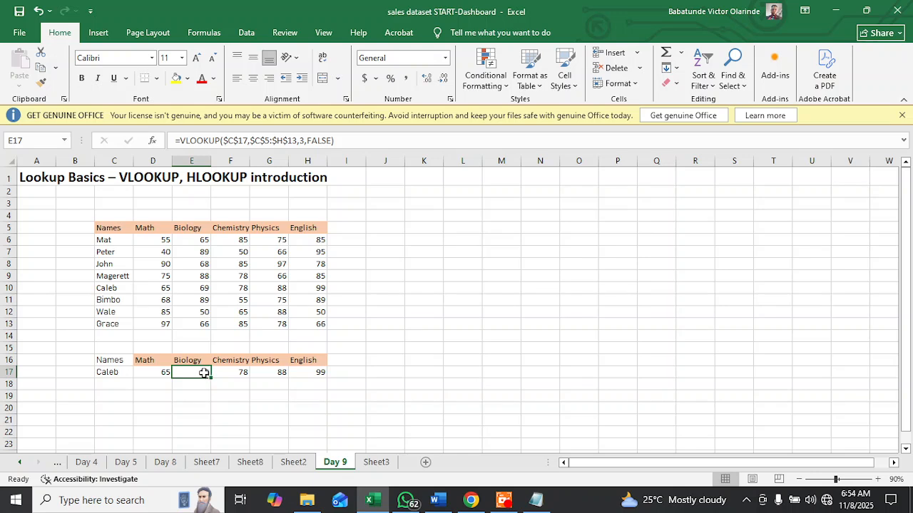
left_click_drag(204, 374, 309, 374)
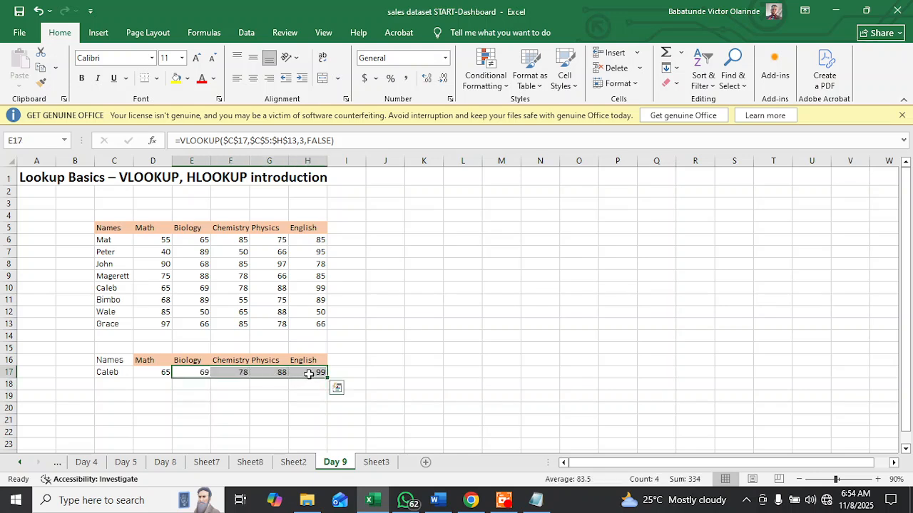
key("BackSpace")
left_click(257, 424)
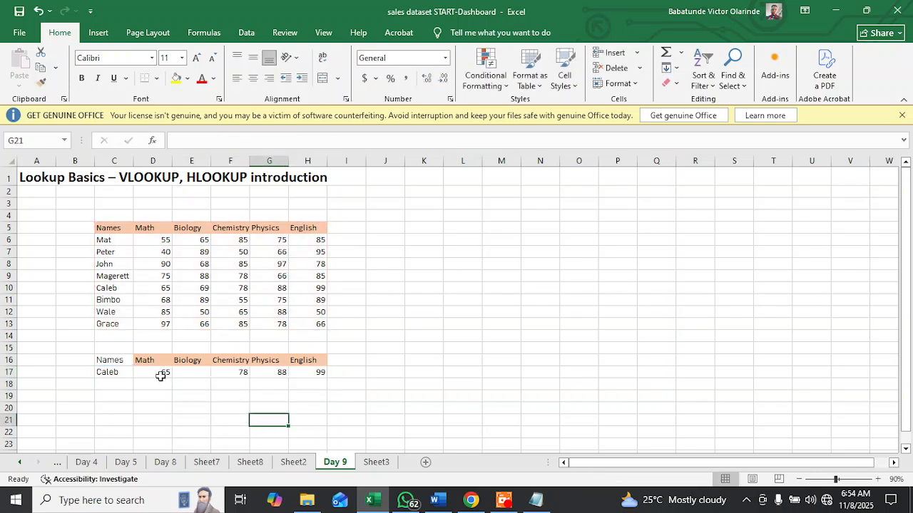
left_click(241, 373)
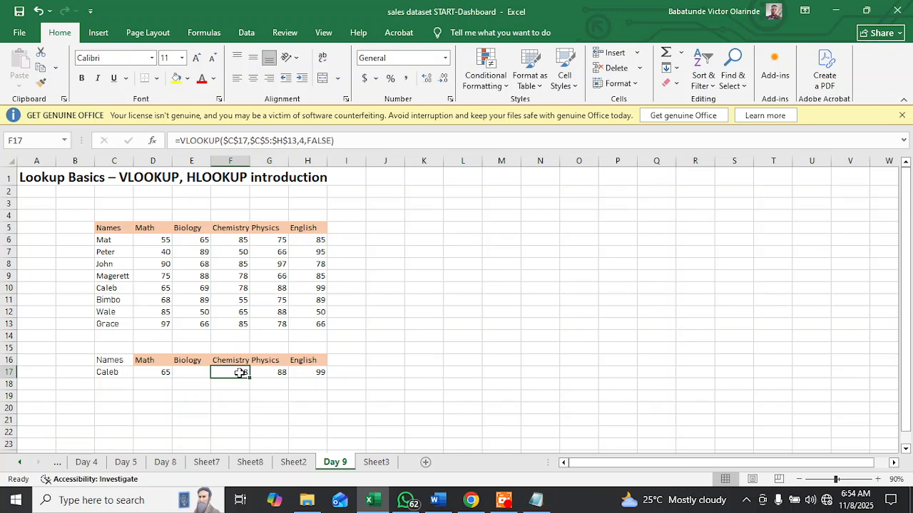
key("BackSpace")
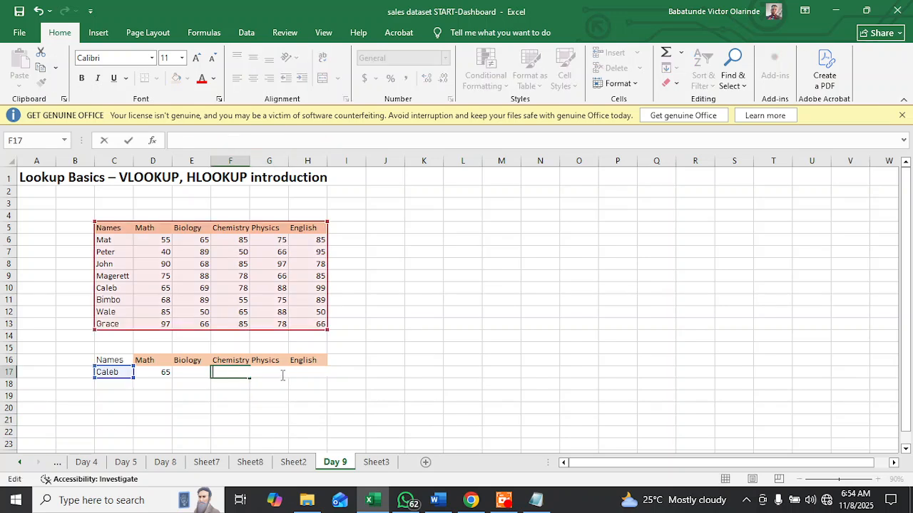
left_click(266, 404)
left_click_drag(277, 372, 307, 372)
key("Delete")
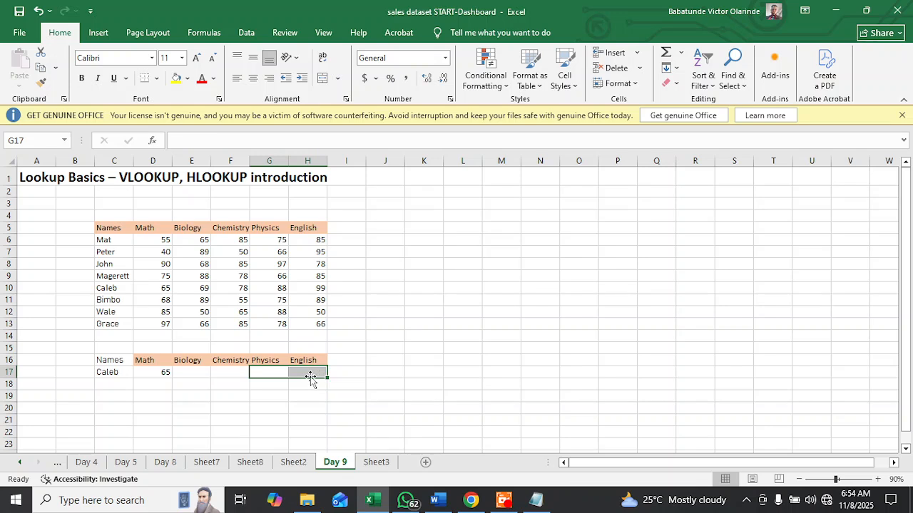
Replace the fixed column index in the Math lookup formula in D17 with COLUMN(D5).
left_click(153, 375)
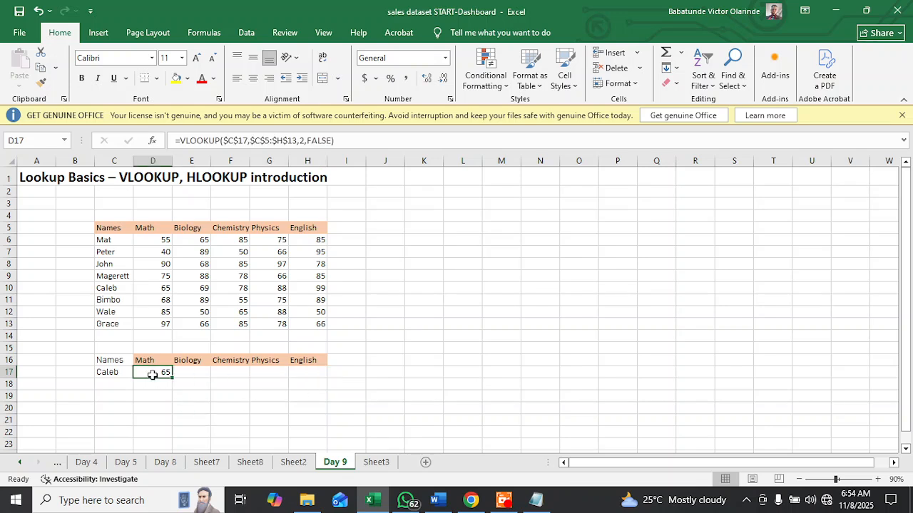
left_click(306, 141)
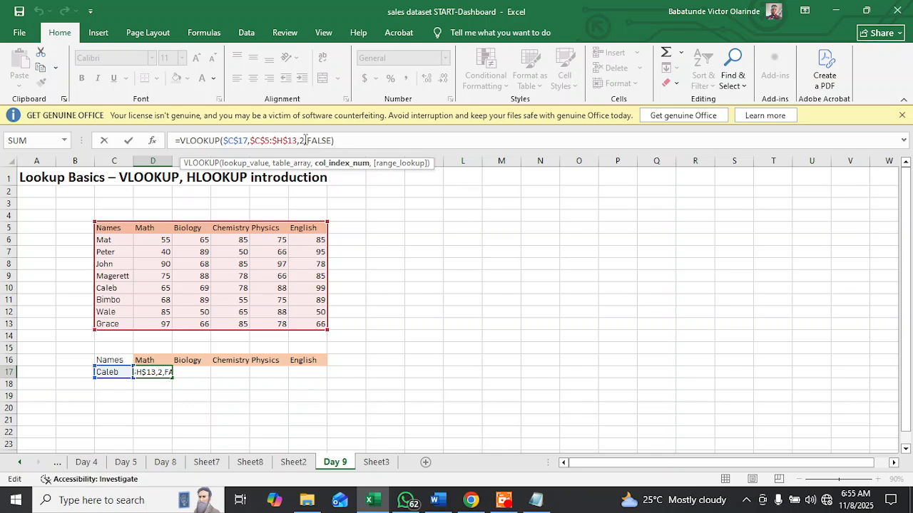
key("BackSpace")
type("COLUM")
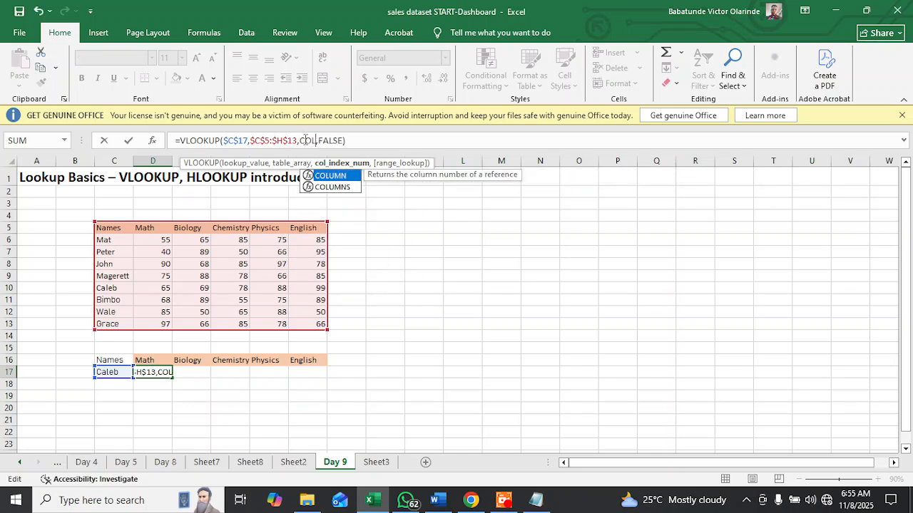
type("N")
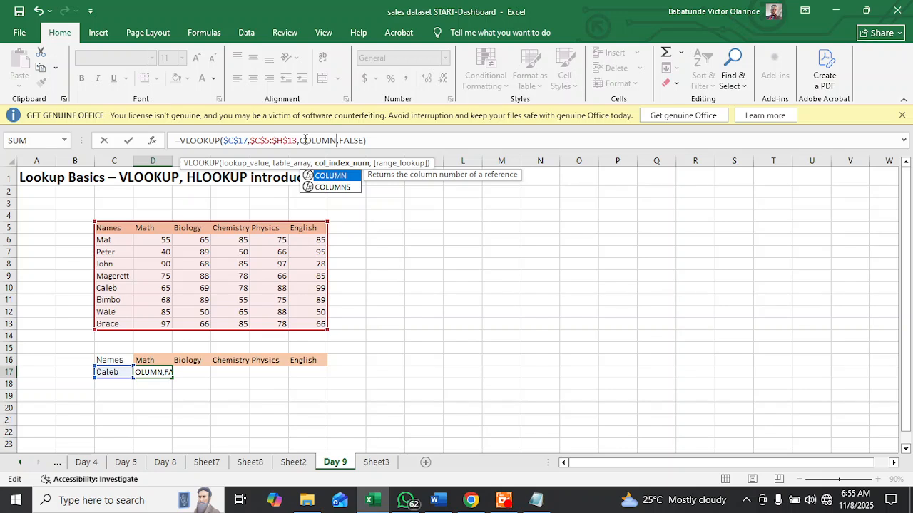
type("(")
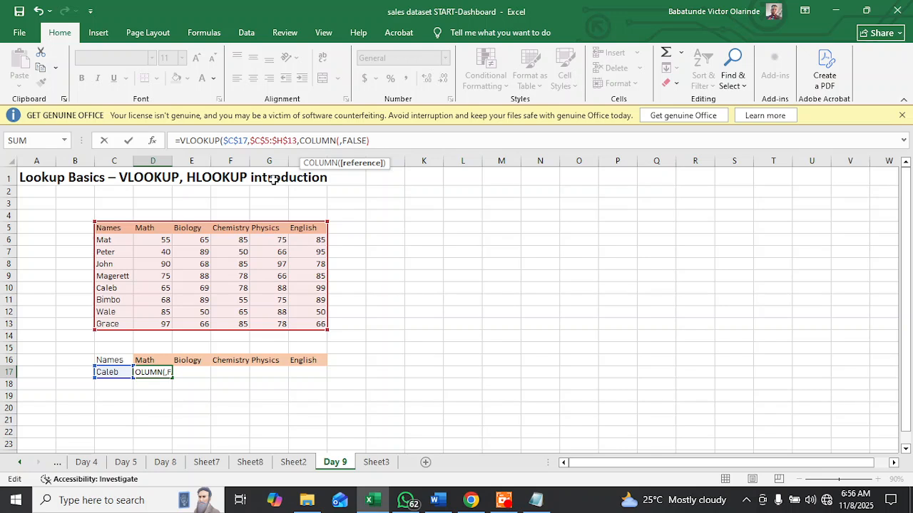
type("D")
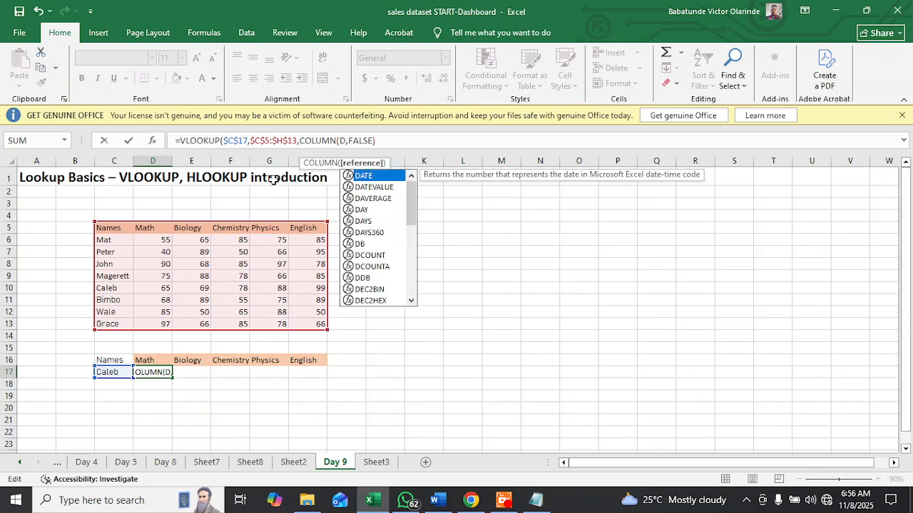
type("5")
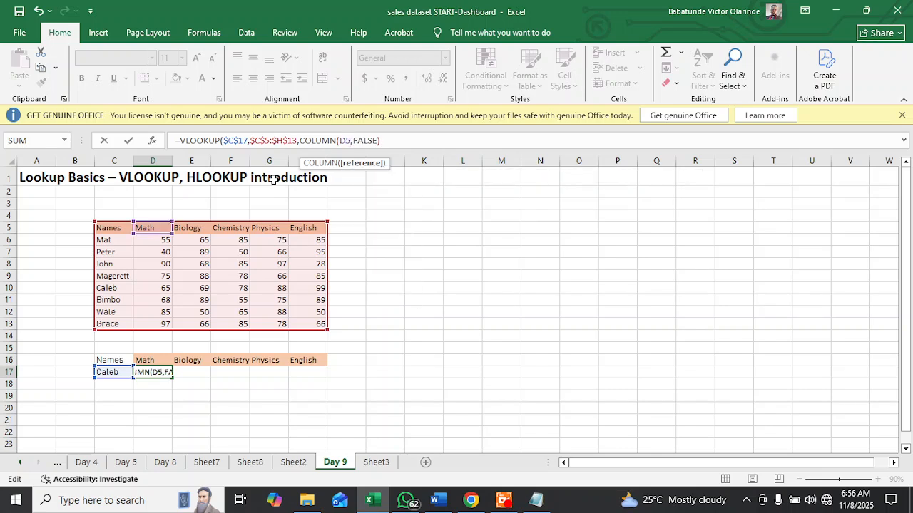
type(")")
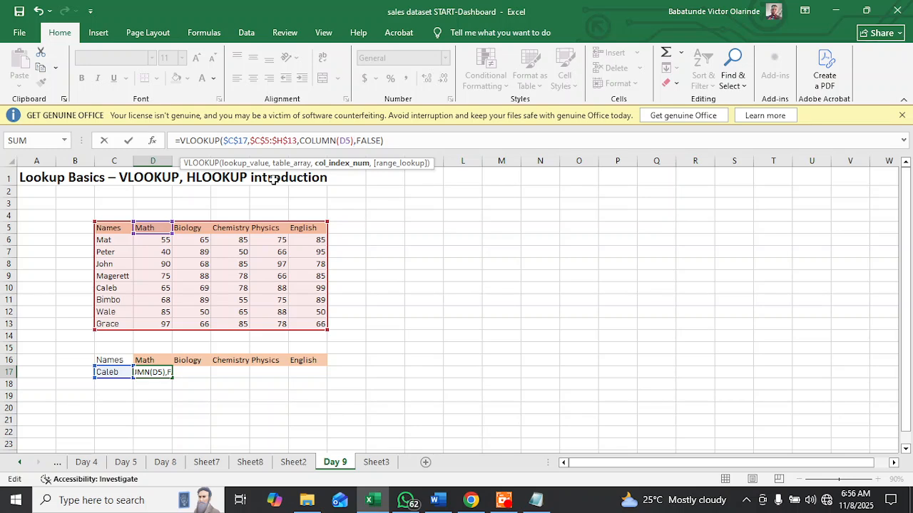
Extend the column index of the Math lookup formula in D17 to COLUMN(D5)-COLUMN(C5)+1.
type("-CO")
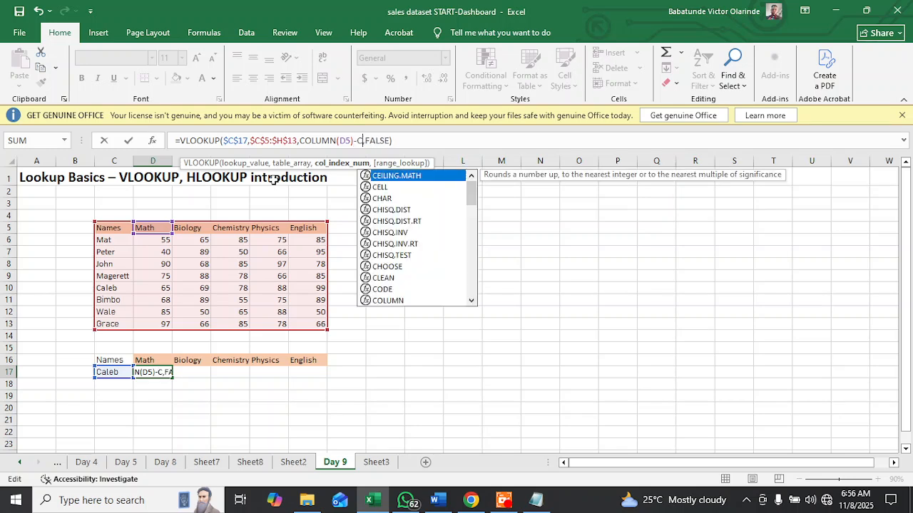
type("LUMN")
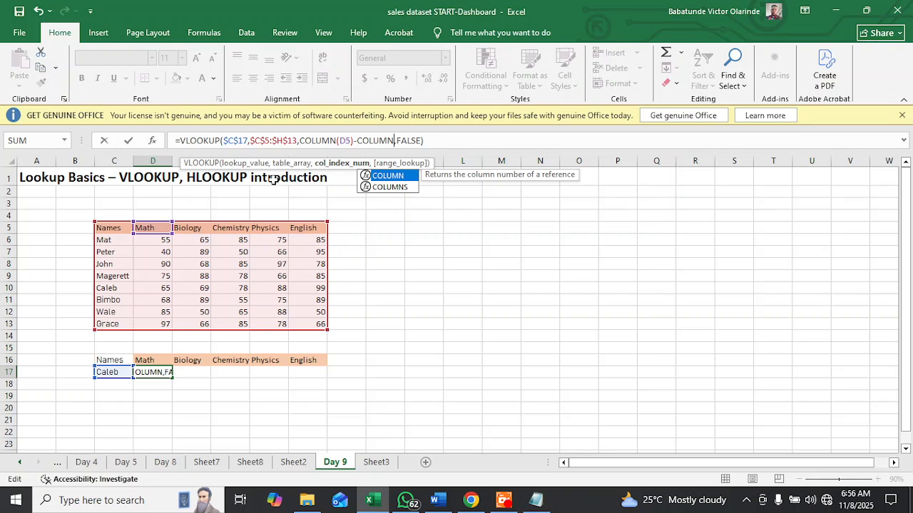
type("(")
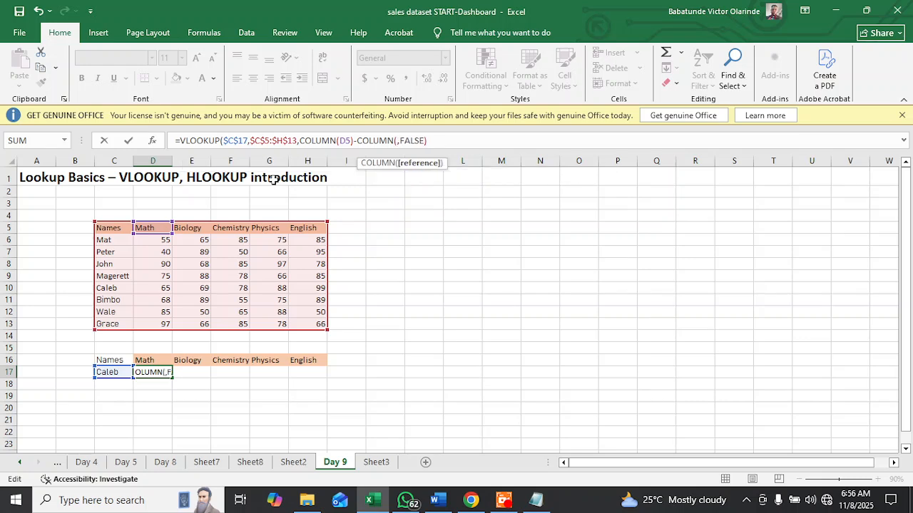
type("C5")
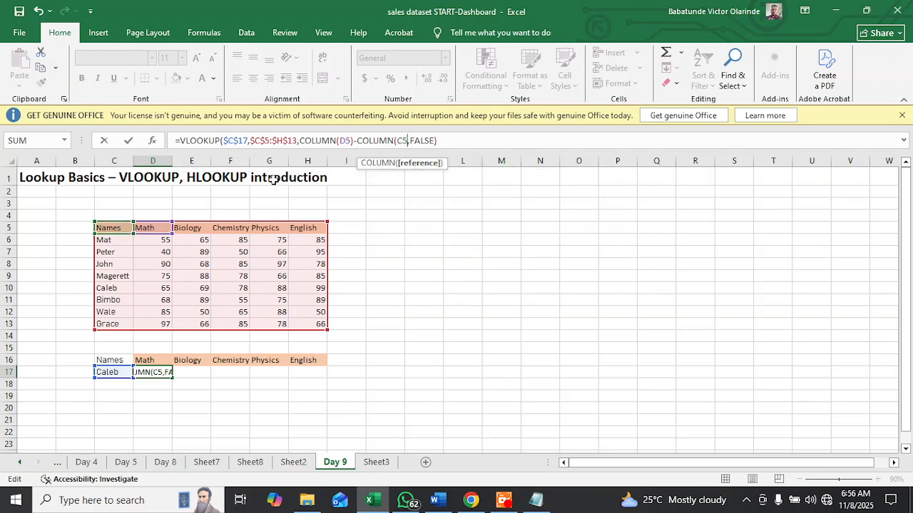
type(")")
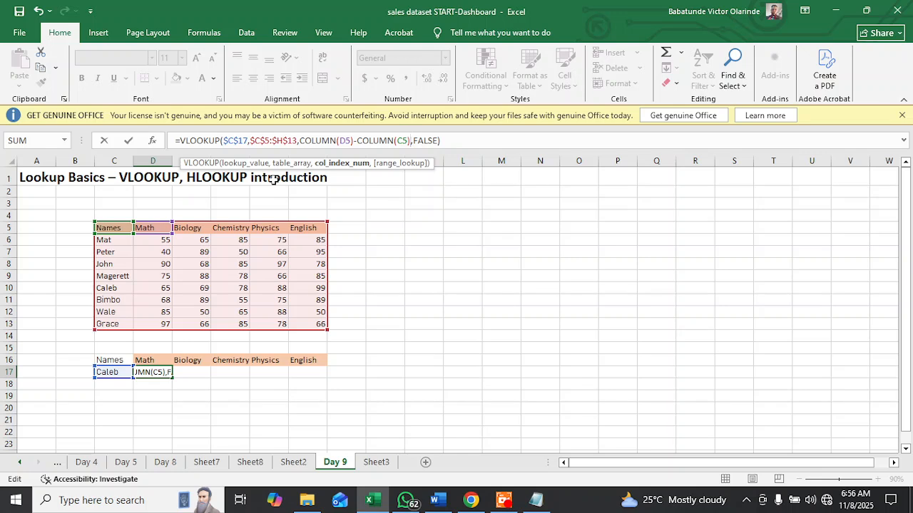
type("+1")
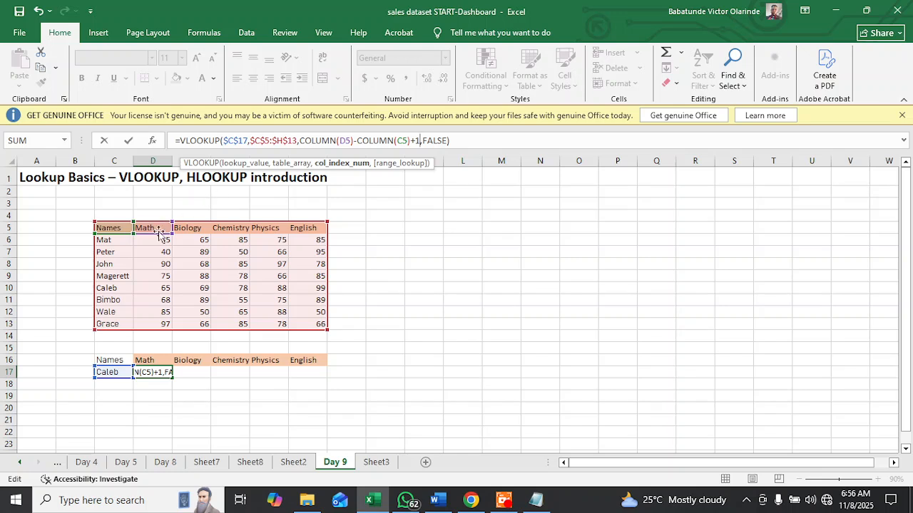
Lock the column index references in D17 so that it reads COLUMN(D$5)-COLUMN($C$5)+1.
double_click(402, 141)
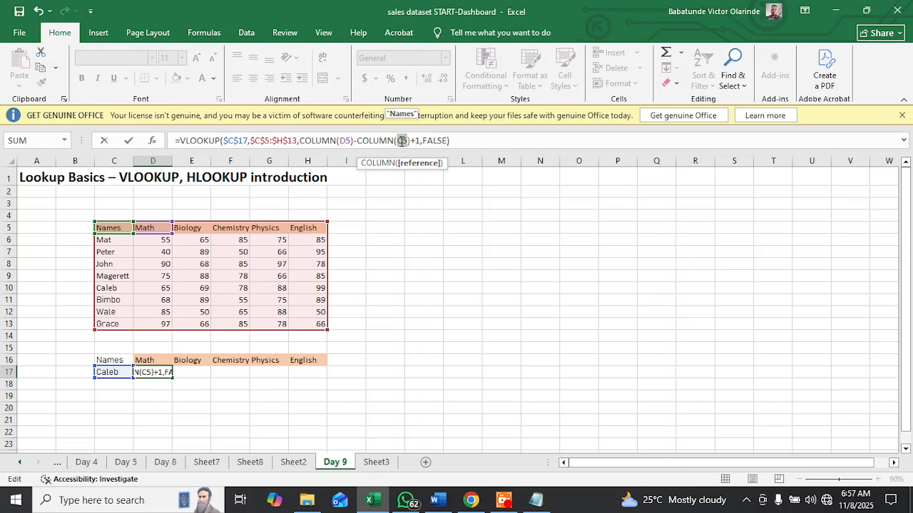
key("F4")
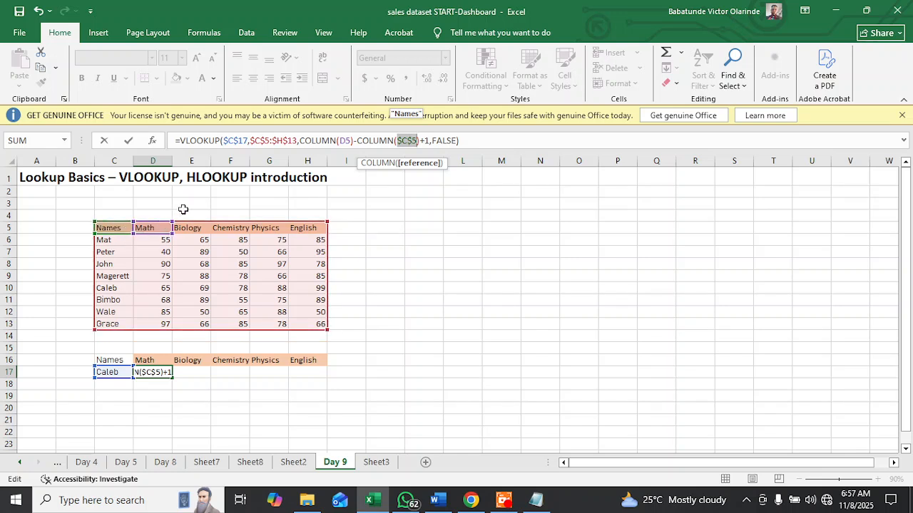
left_click(345, 141)
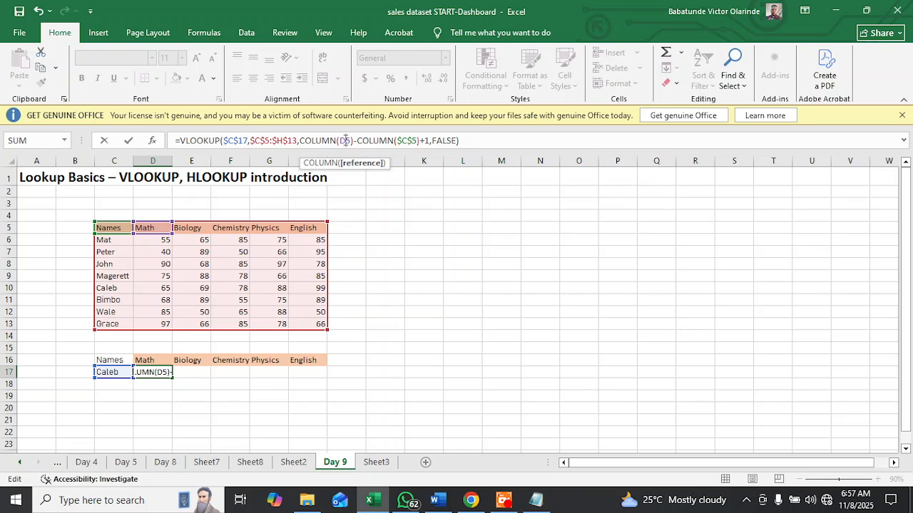
type("$")
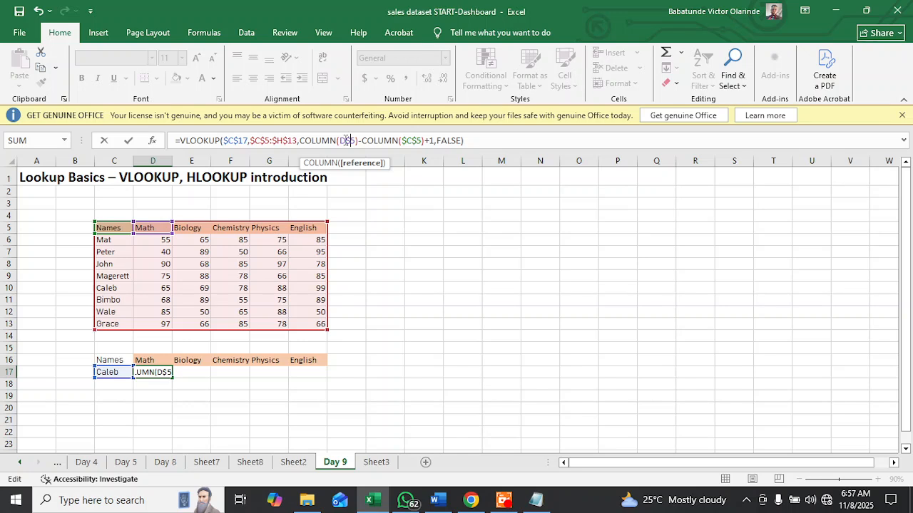
key("Return")
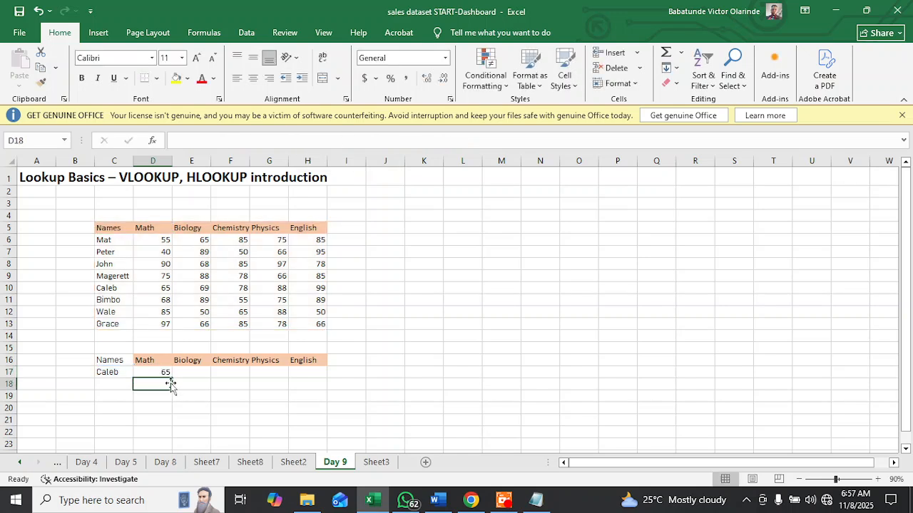
Fill the Math lookup formula from D17 across to H17 and inspect the copied formula in E17.
left_click(162, 372)
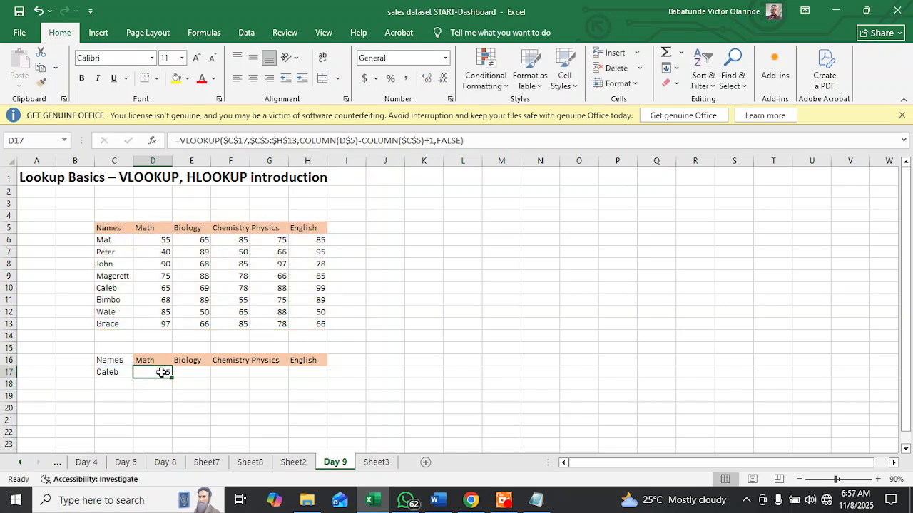
left_click_drag(172, 378, 314, 372)
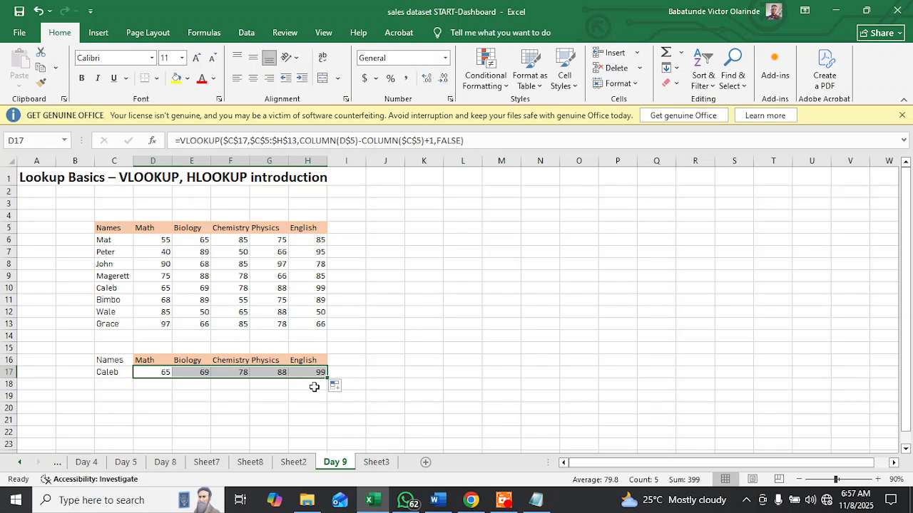
left_click(314, 397)
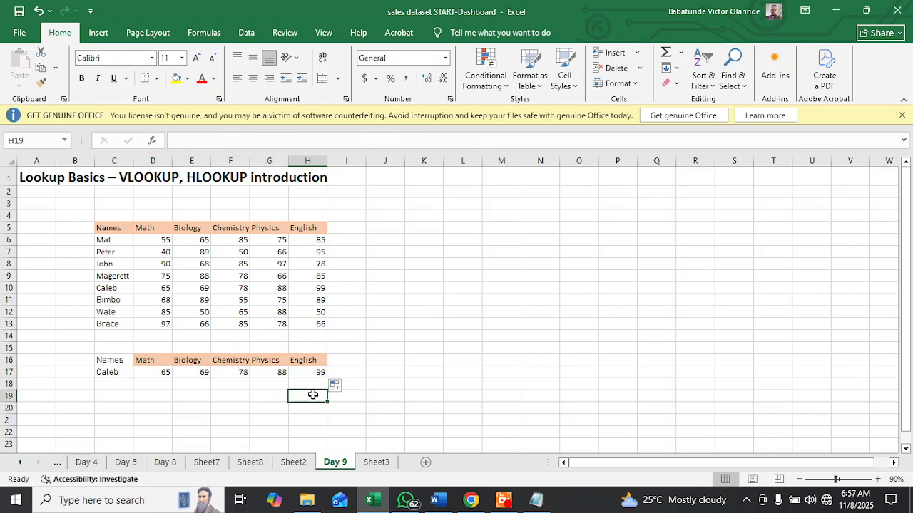
left_click(166, 372)
left_click(191, 372)
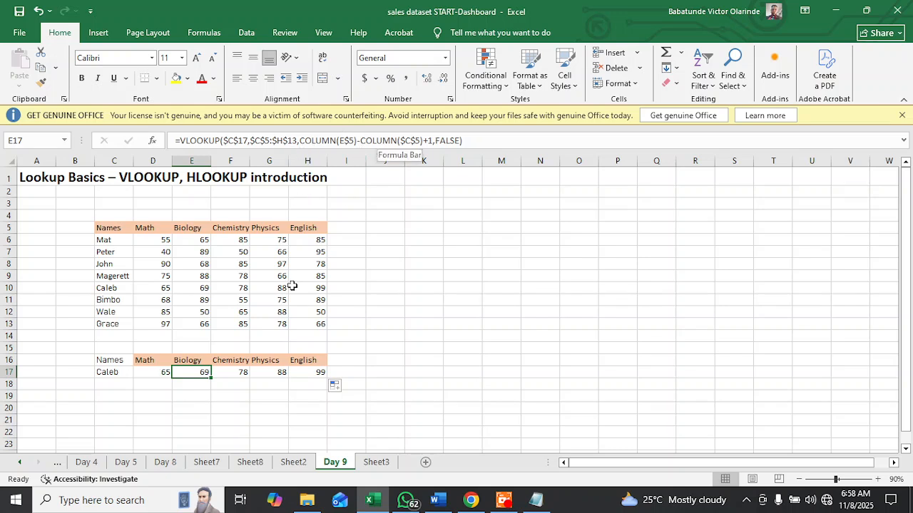
Enter a second student's name in C18 and copy the Math lookup formula from D17 down to D18.
left_click(113, 388)
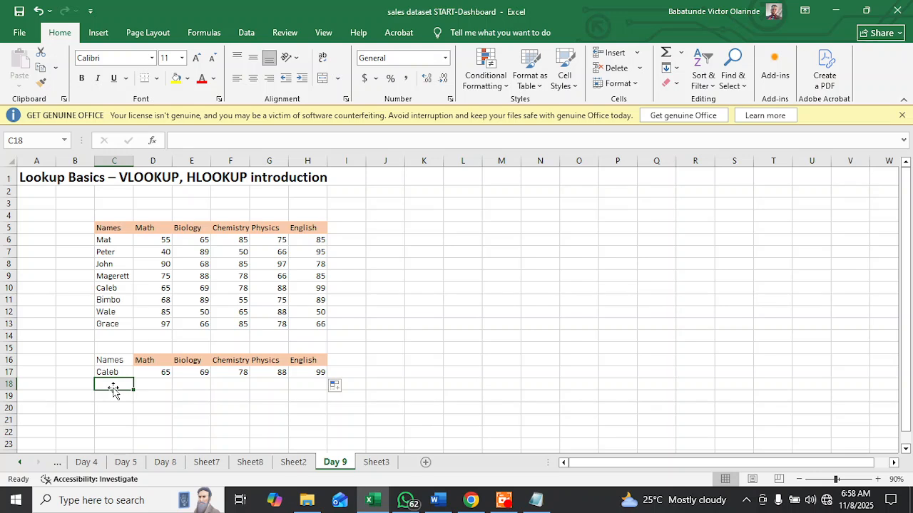
type("John")
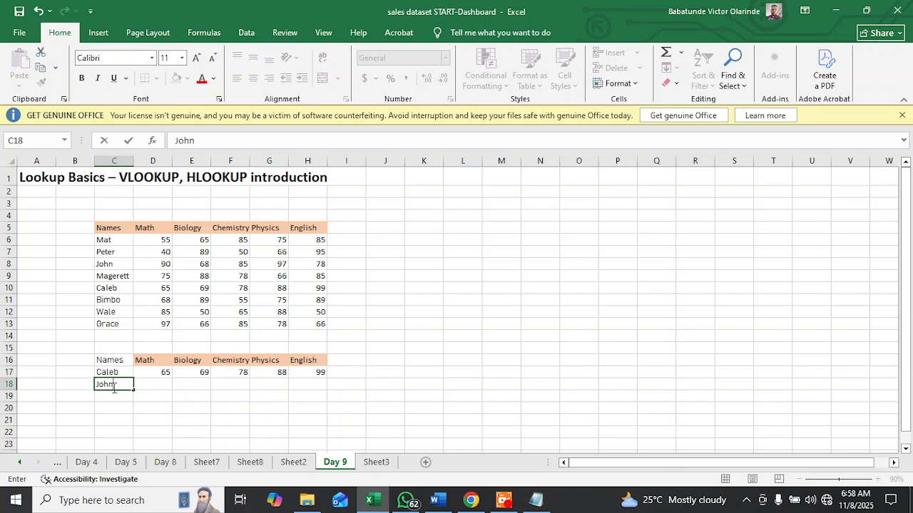
left_click(163, 371)
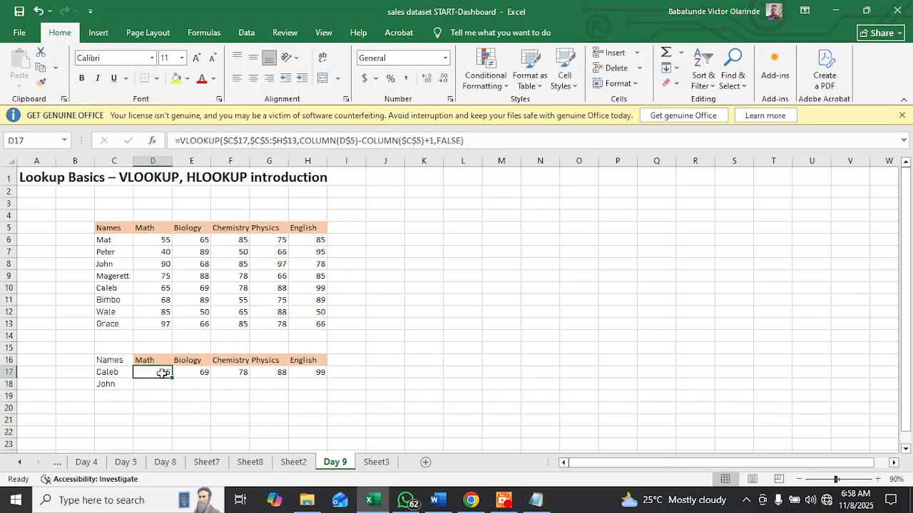
left_click_drag(170, 378, 171, 389)
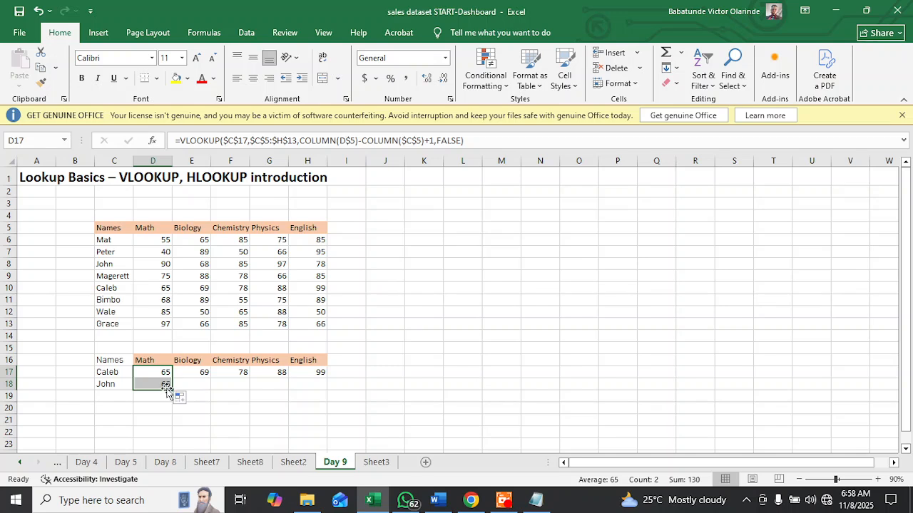
Compare the lookup value references of the Math formulas in D17 and D18 with the student name in C18.
left_click(194, 385)
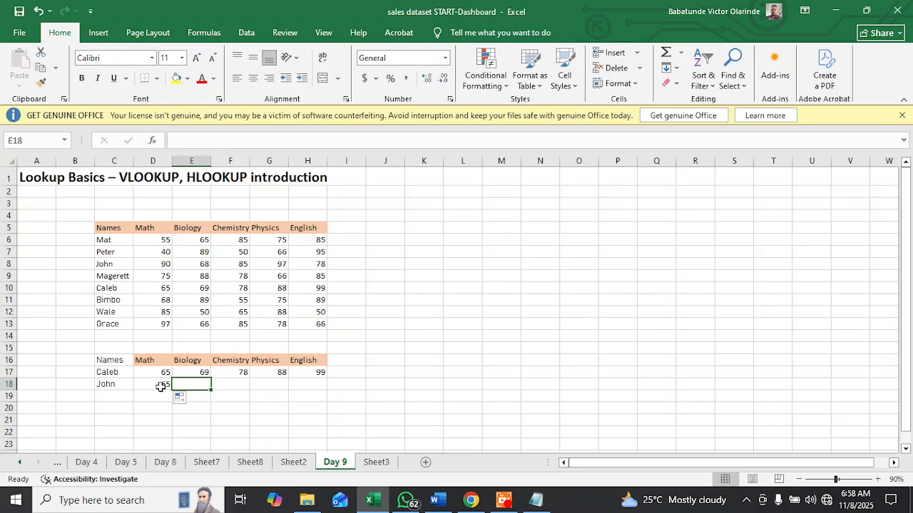
left_click(162, 386)
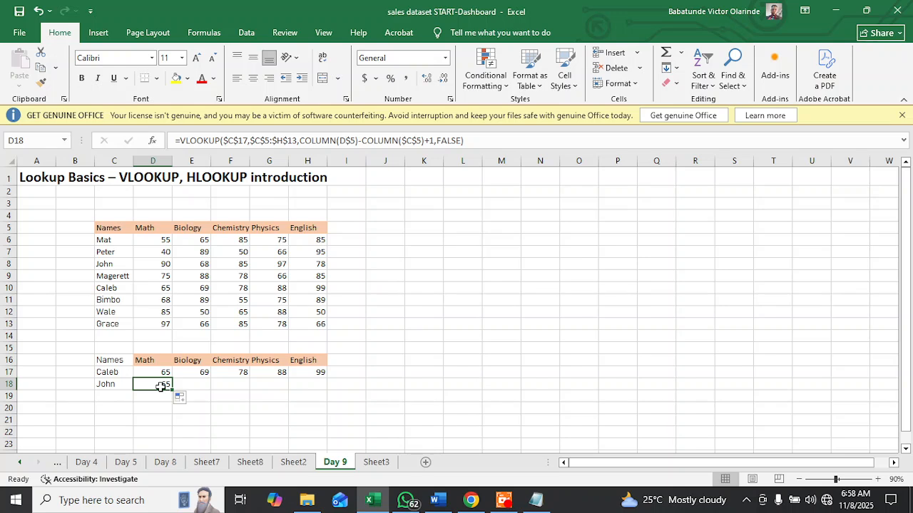
left_click(161, 374)
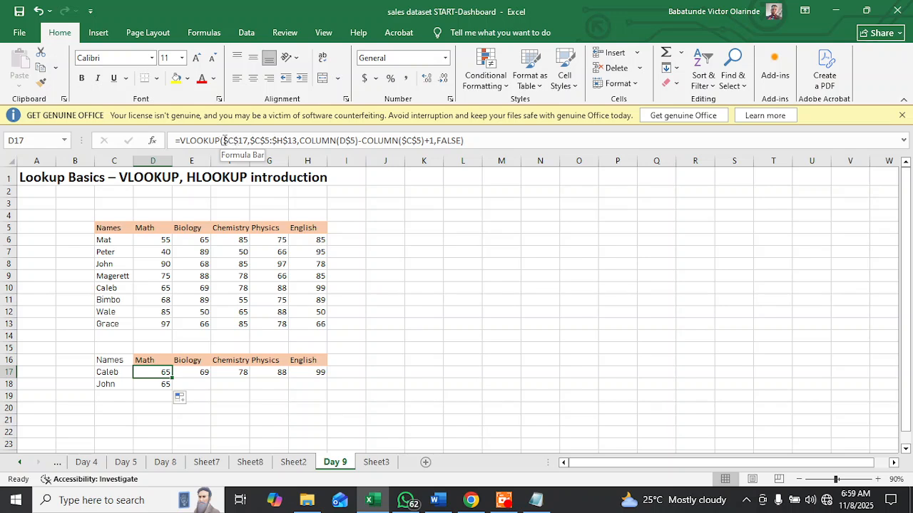
left_click(156, 385)
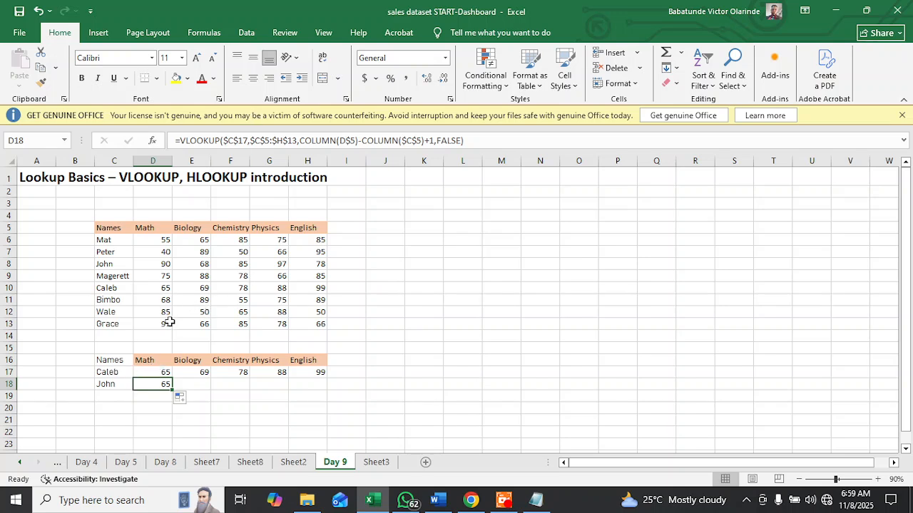
left_click(110, 384)
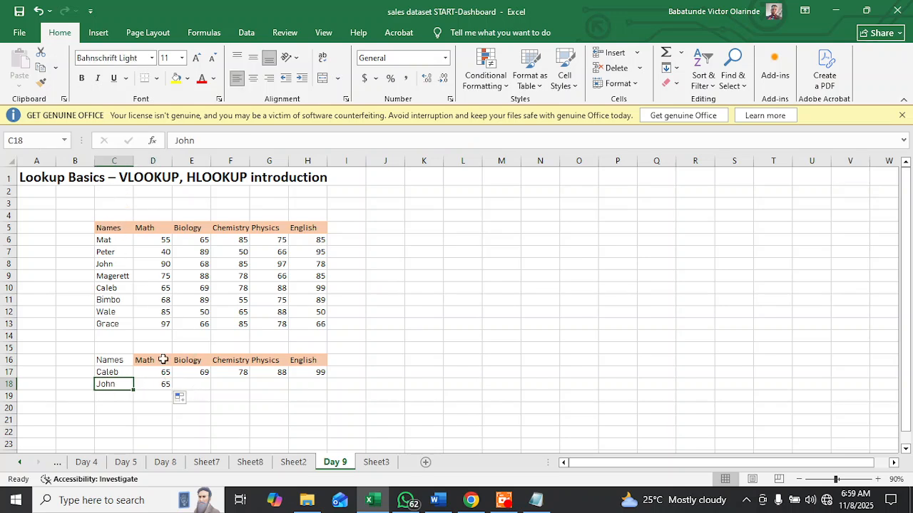
Try changing the lookup value in the D18 formula to $C17, and compare it with the formula in D17.
left_click(158, 383)
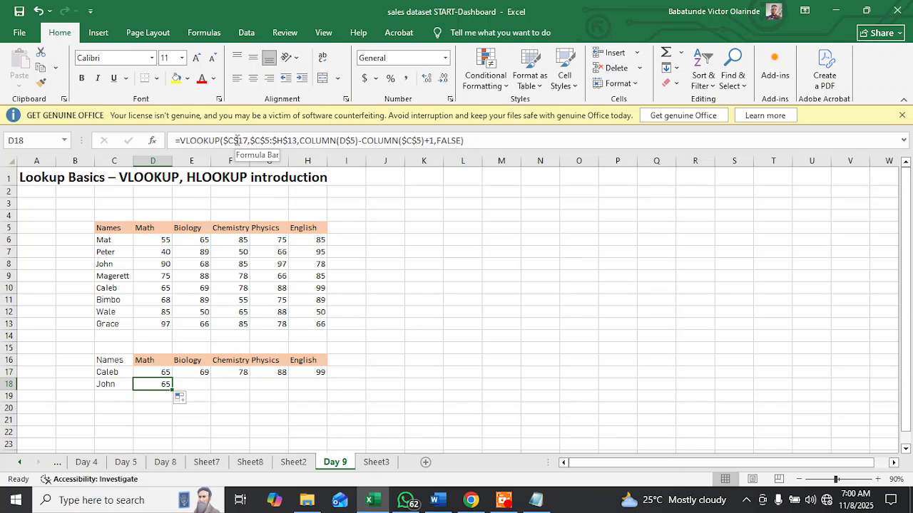
left_click(240, 140)
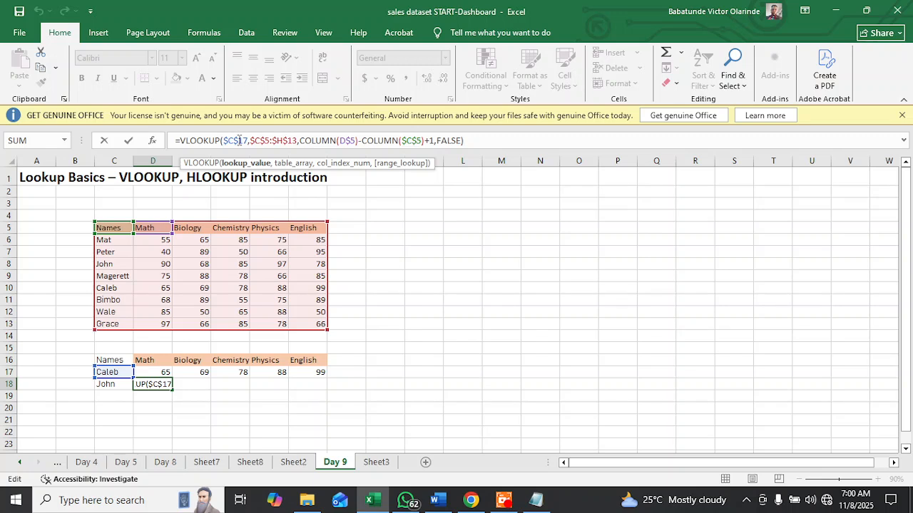
key("BackSpace")
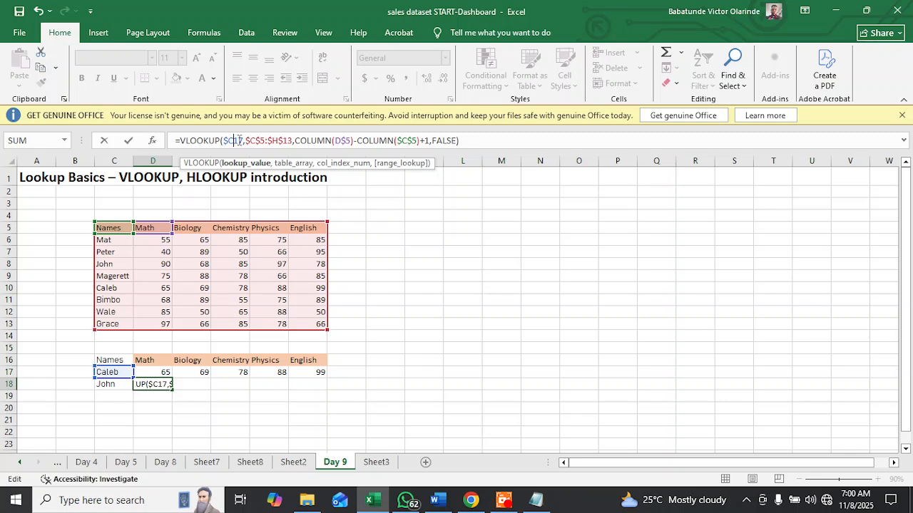
key("Return")
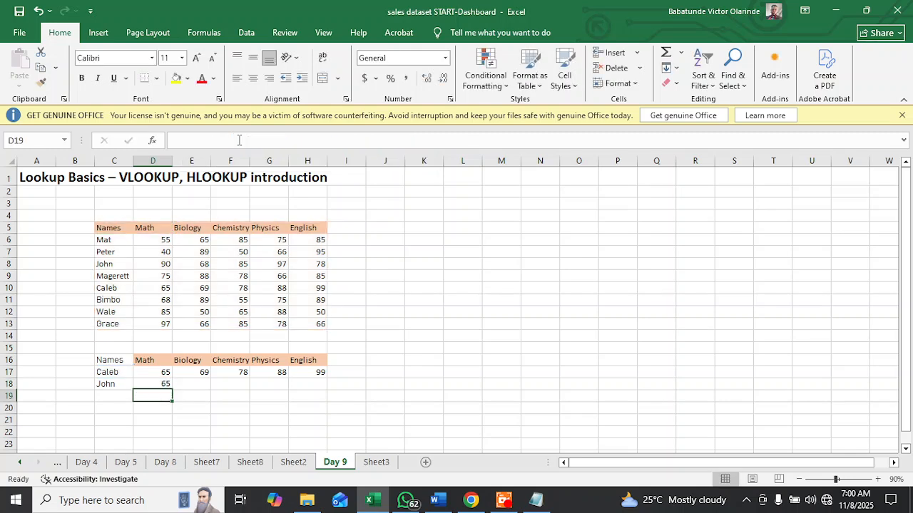
left_click(157, 371)
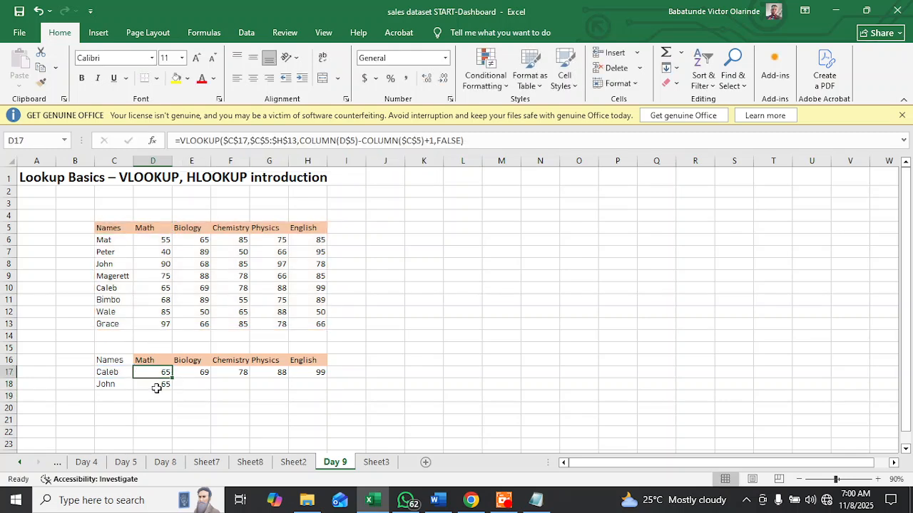
left_click(157, 394)
left_click(157, 385)
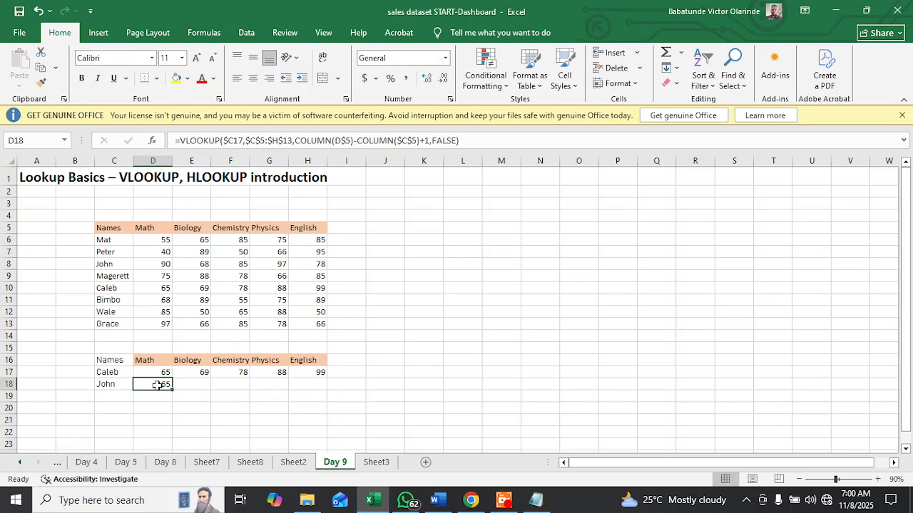
Change the lookup value in the Math lookup formula in D17 to the mixed reference $C17.
left_click(162, 373)
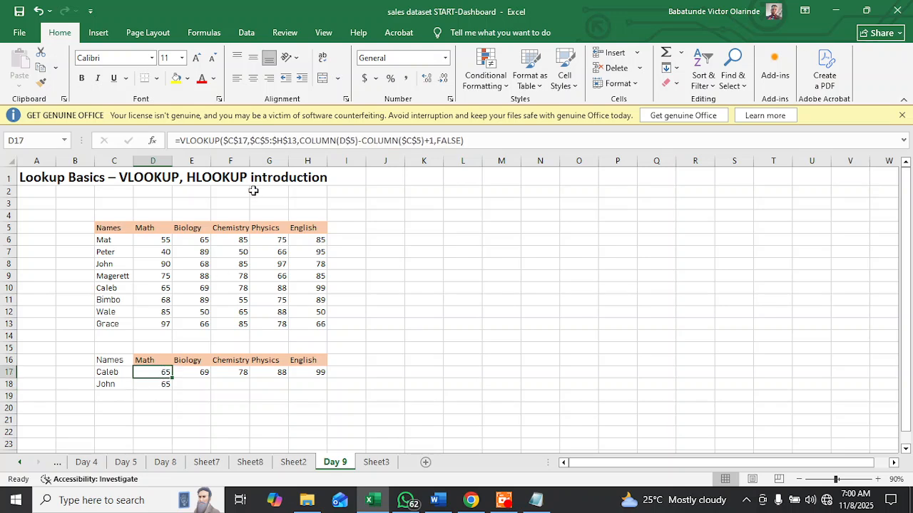
left_click(239, 141)
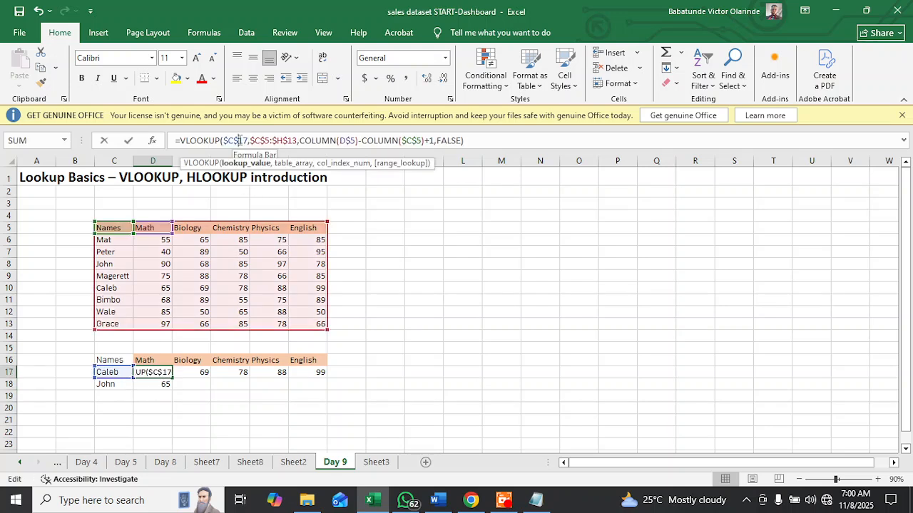
key("BackSpace")
key("Return")
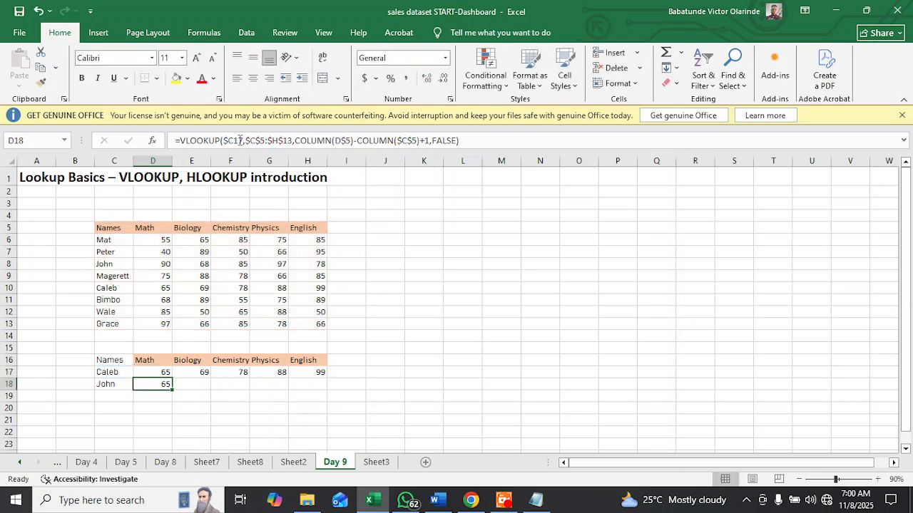
Copy the corrected Math lookup formula from D17 down to D18 for the second student.
left_click(147, 370)
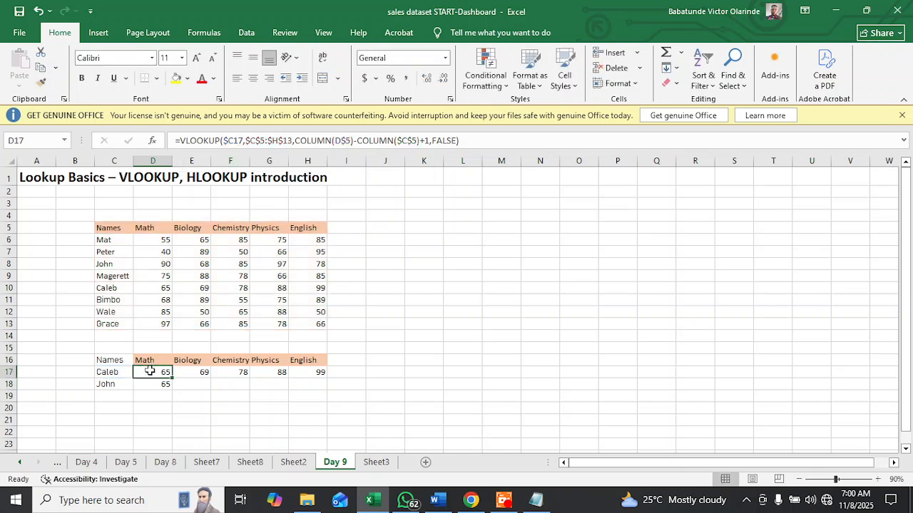
left_click_drag(172, 382, 173, 387)
left_click(152, 420)
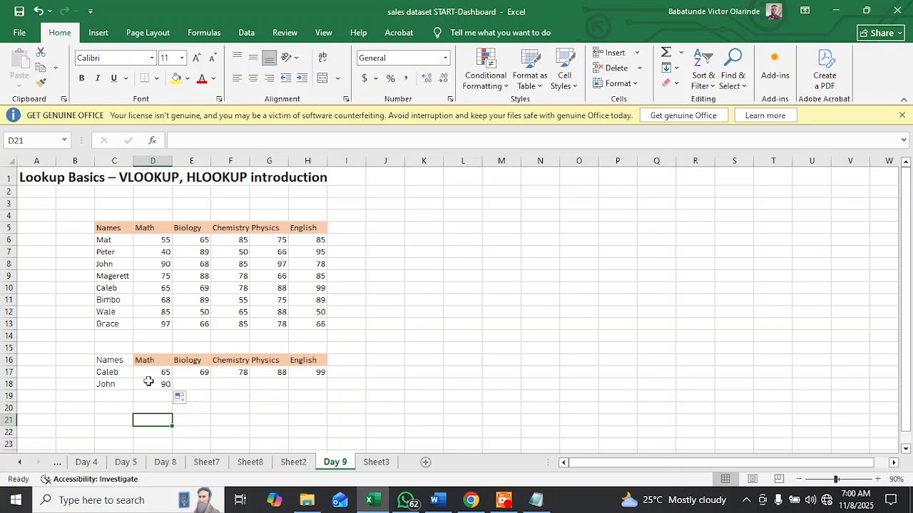
Enter the name of the student from row 12 in C19, and copy the Math lookup formula from D17 down to D19.
left_click(122, 396)
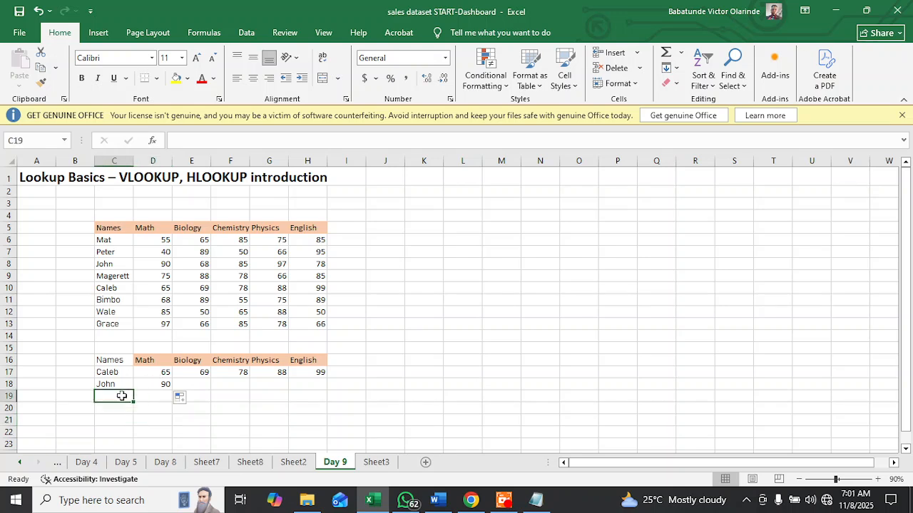
type("Wale")
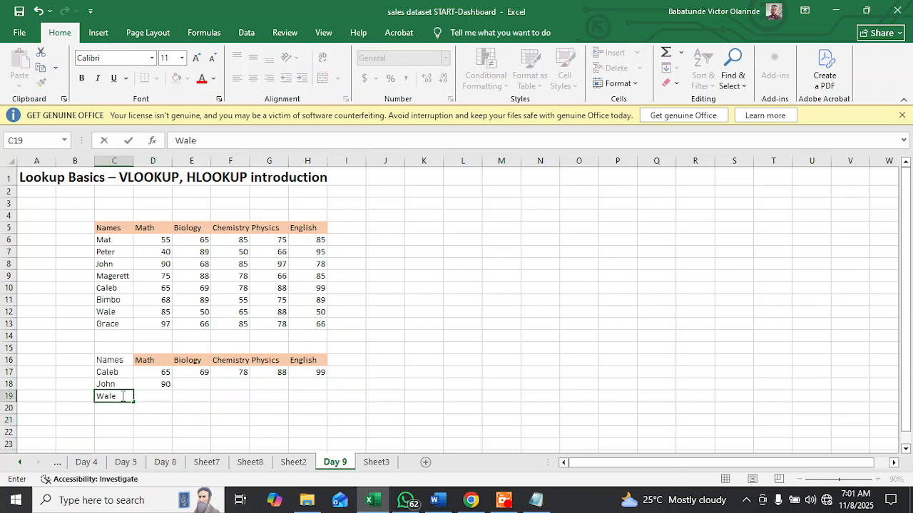
left_click(168, 398)
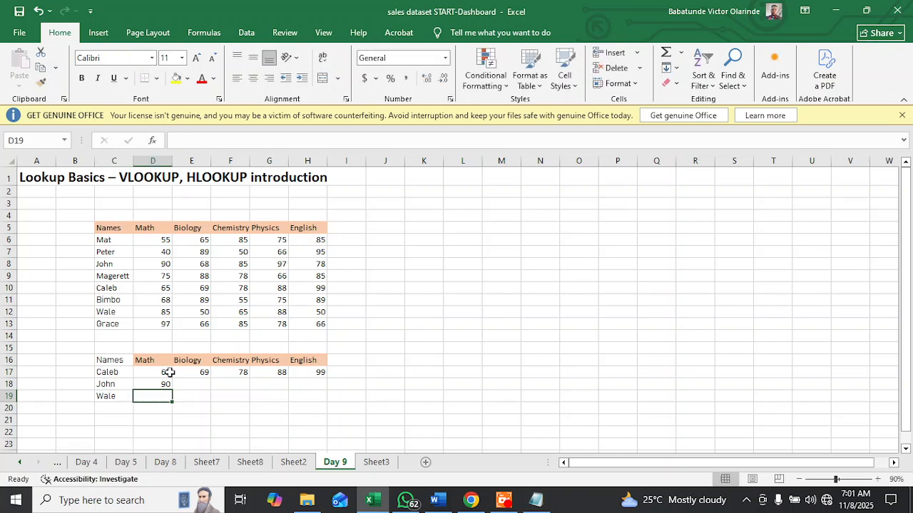
left_click(167, 373)
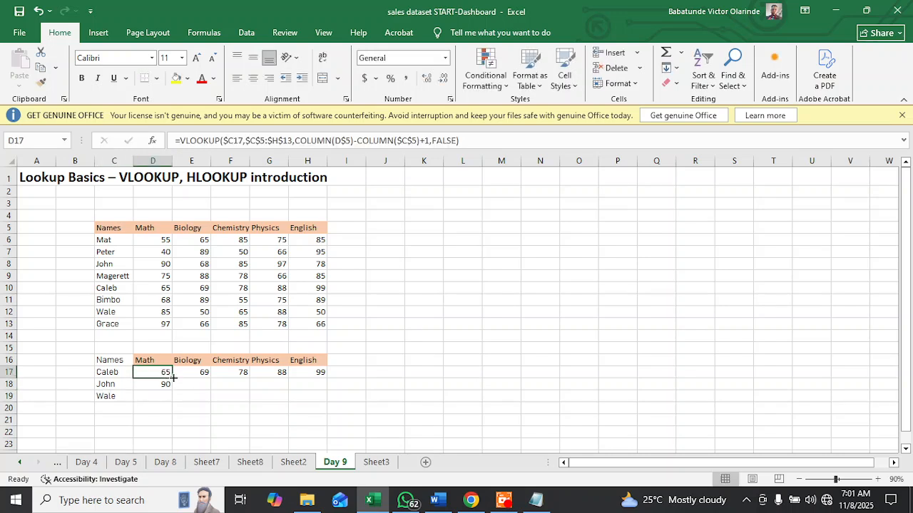
left_click_drag(172, 378, 173, 401)
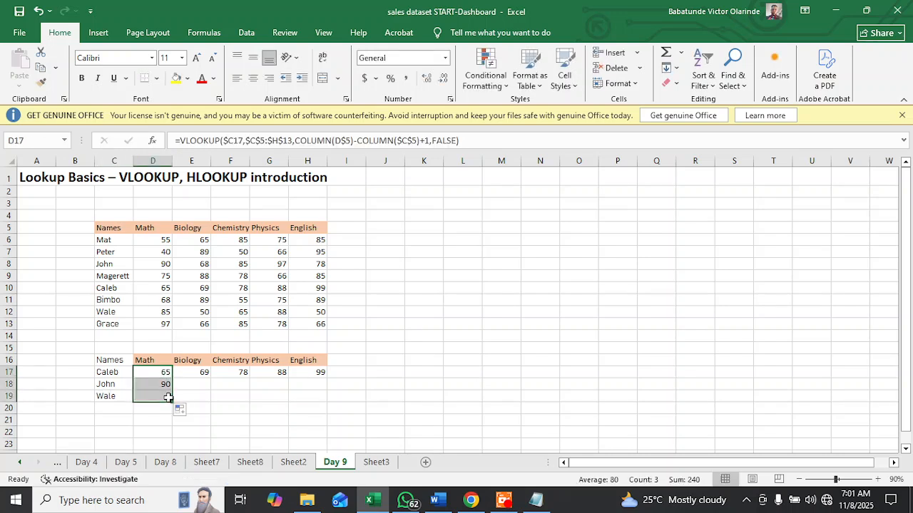
left_click(193, 397)
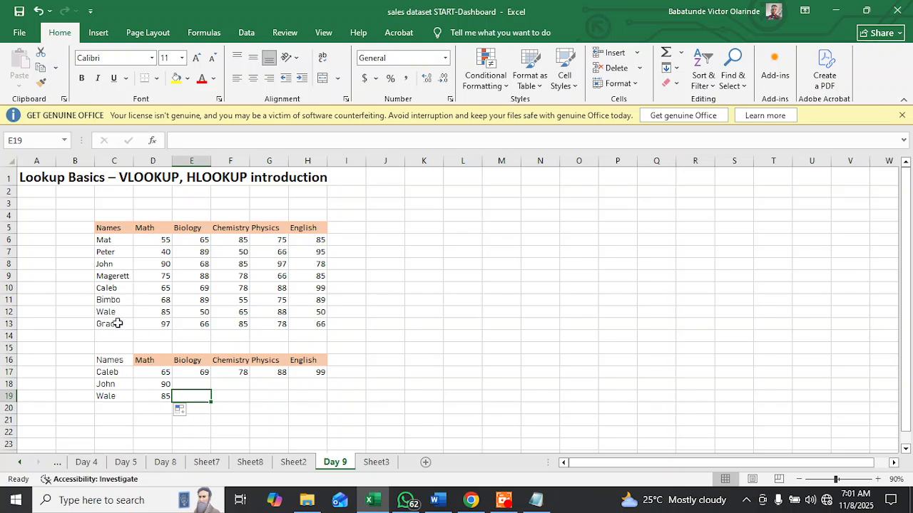
Check the Math formulas in D18 and D19, and fill the D19 lookup across to the English column in H19.
left_click(162, 385)
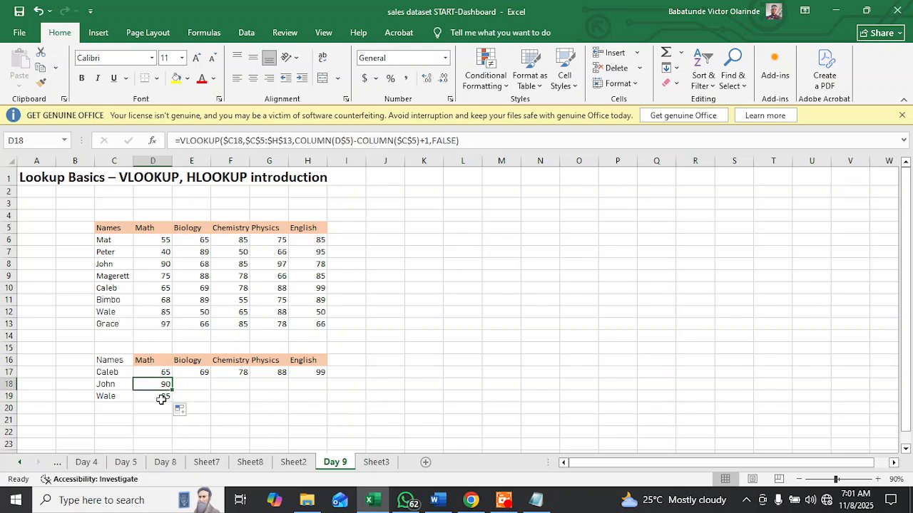
left_click(162, 397)
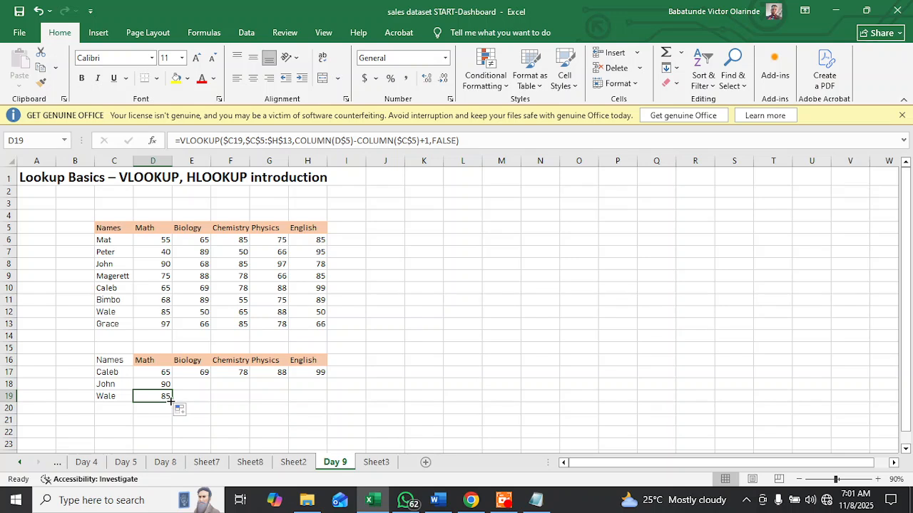
left_click_drag(170, 401, 310, 397)
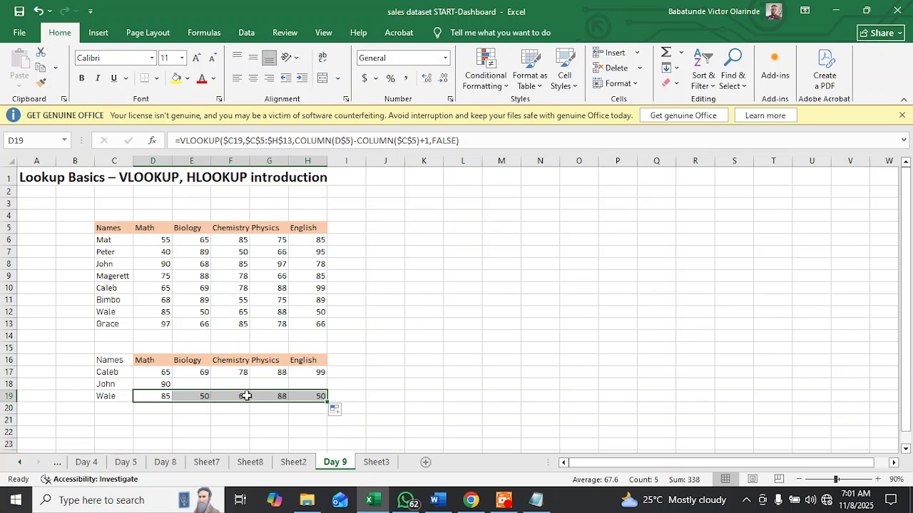
left_click(275, 396)
Fill the second student's lookup formula from D18 across to the English column in H18.
left_click(166, 384)
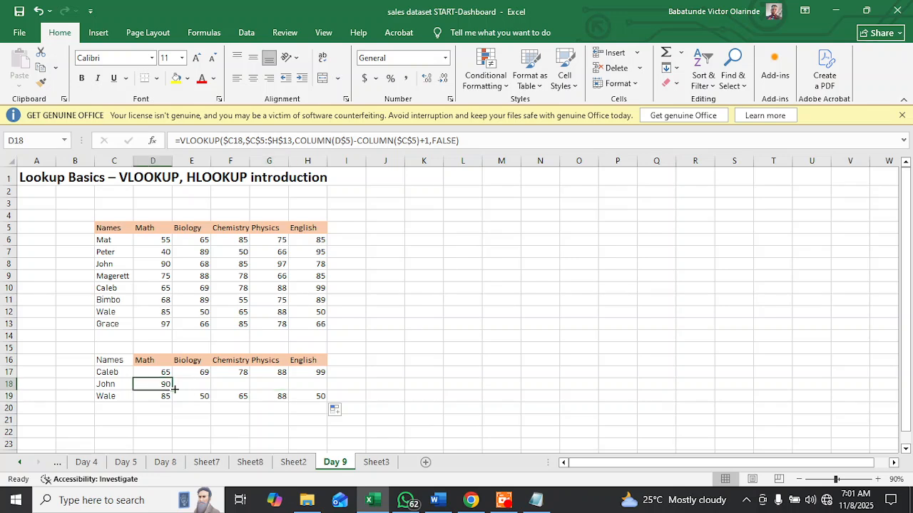
left_click_drag(176, 389, 313, 386)
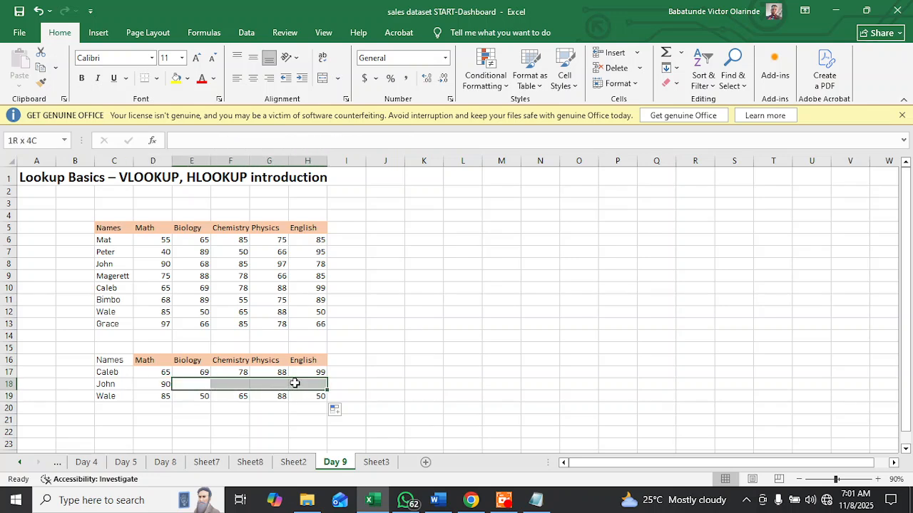
left_click(165, 385)
left_click_drag(171, 388, 308, 384)
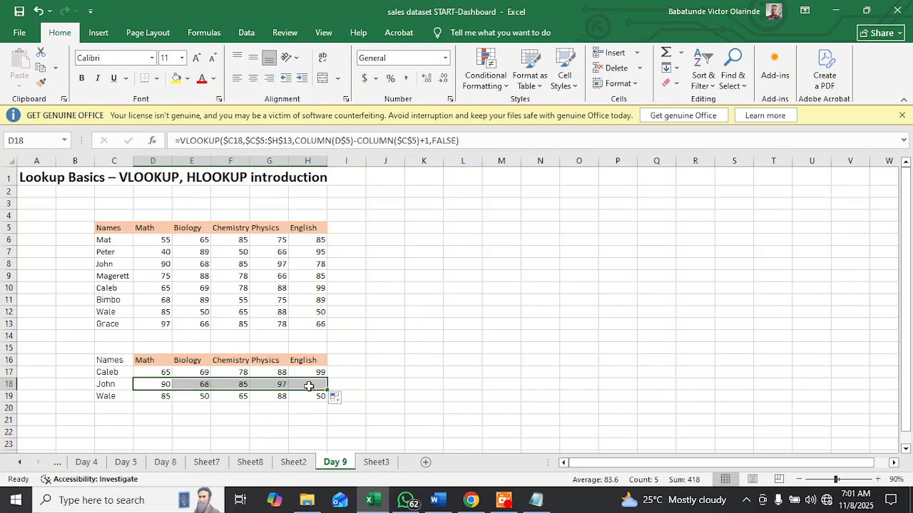
left_click(266, 412)
Review the table array and column index arguments of the Math lookup formula in D17, leaving the formula as it is.
left_click(166, 376)
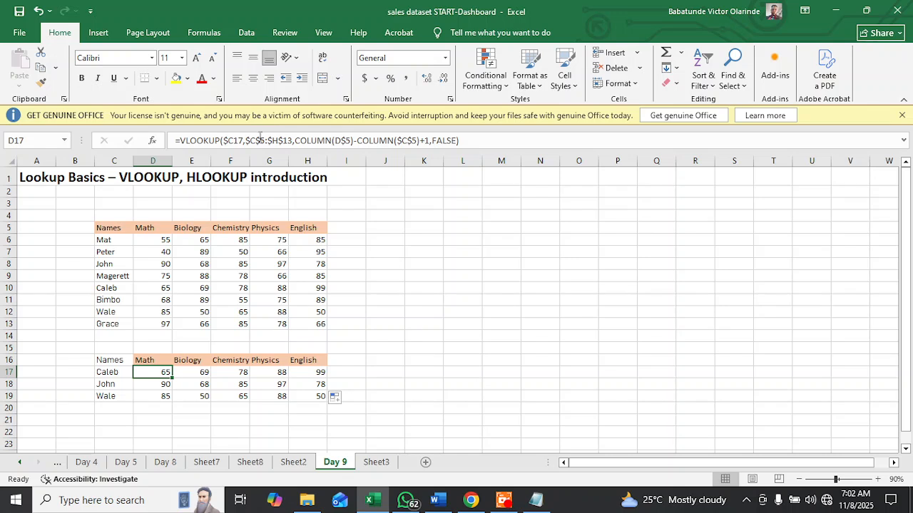
left_click(256, 140)
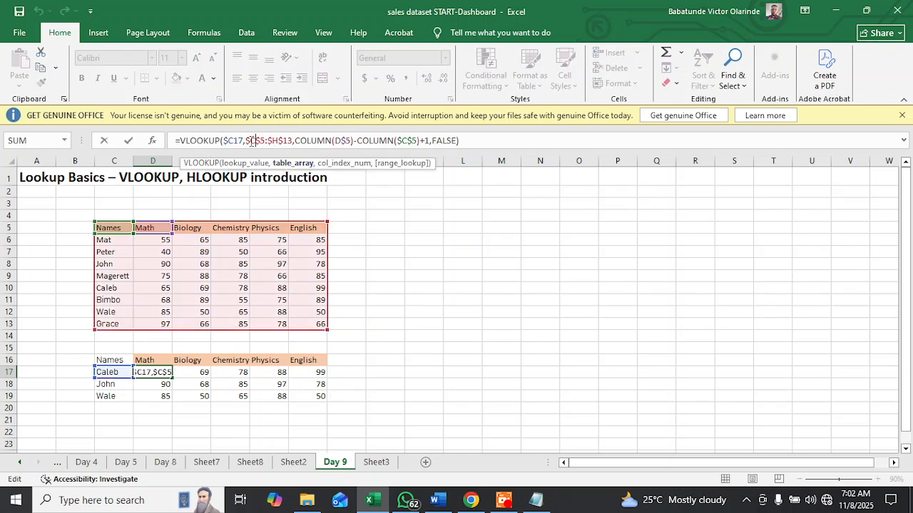
left_click(315, 140)
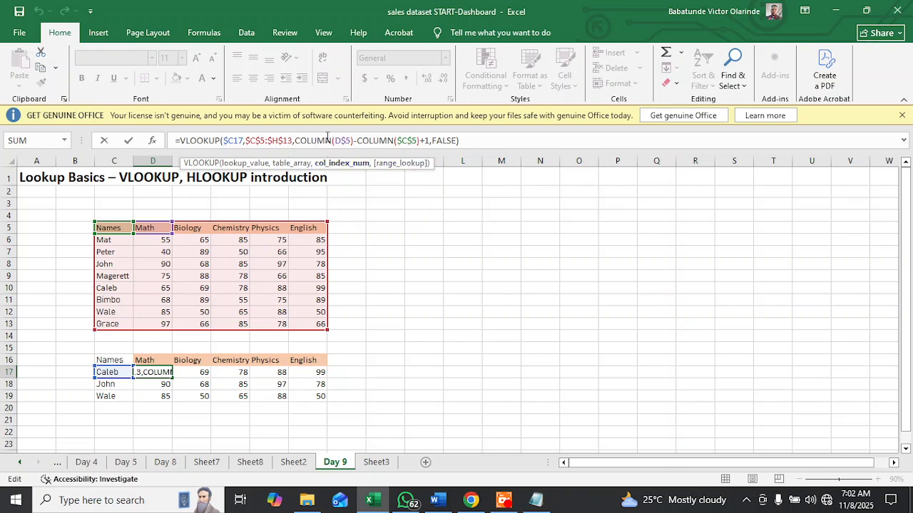
left_click(261, 431)
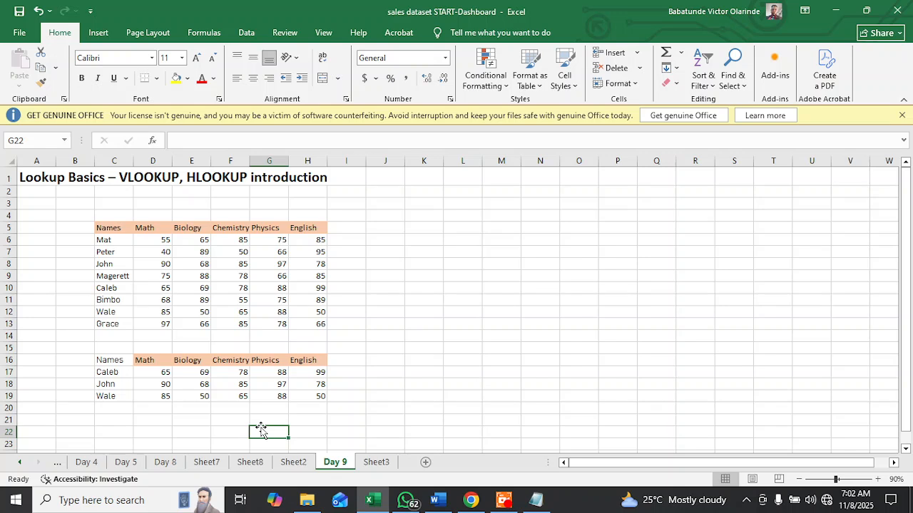
Label the results table "Vlookup" in C15 and give the label a light green fill.
left_click(114, 350)
type("Vlookup")
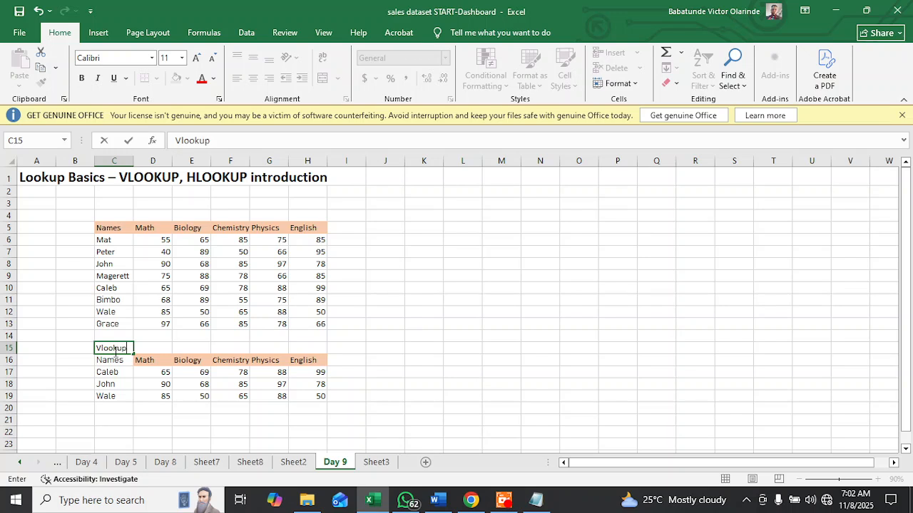
key("Return")
left_click(113, 350)
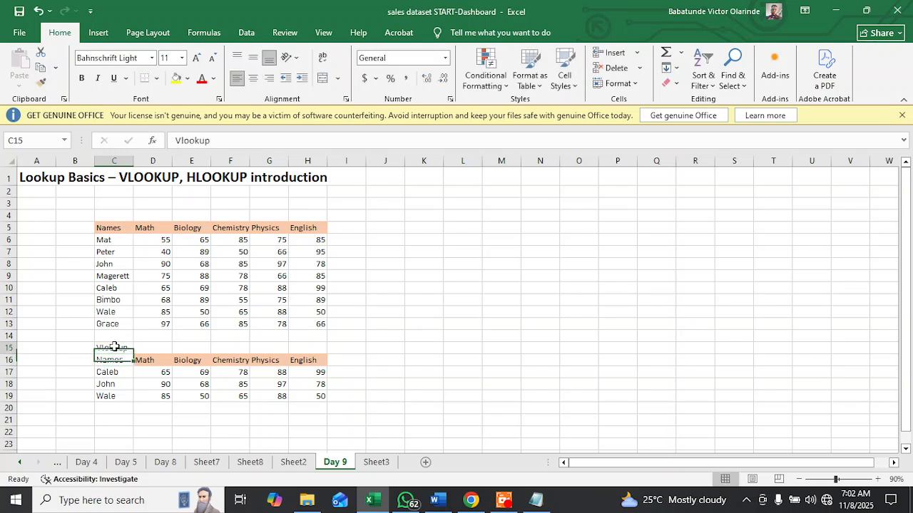
left_click(186, 79)
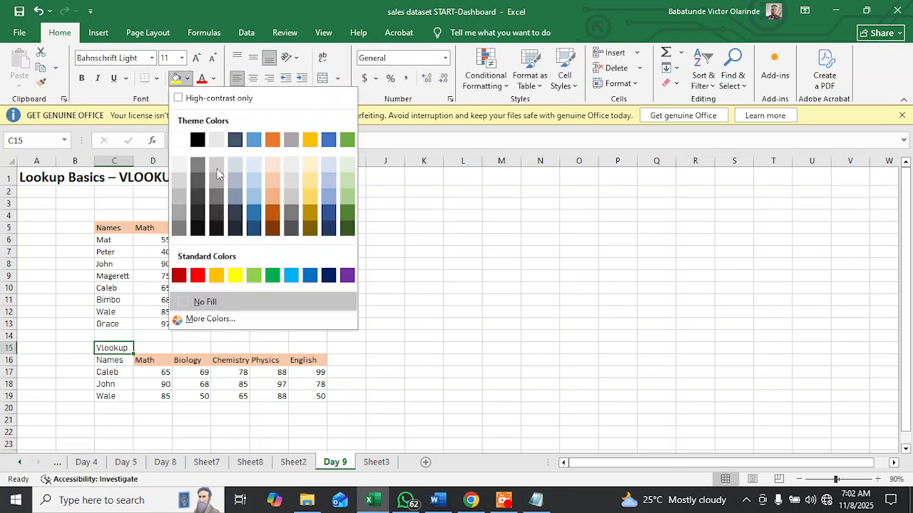
left_click(347, 188)
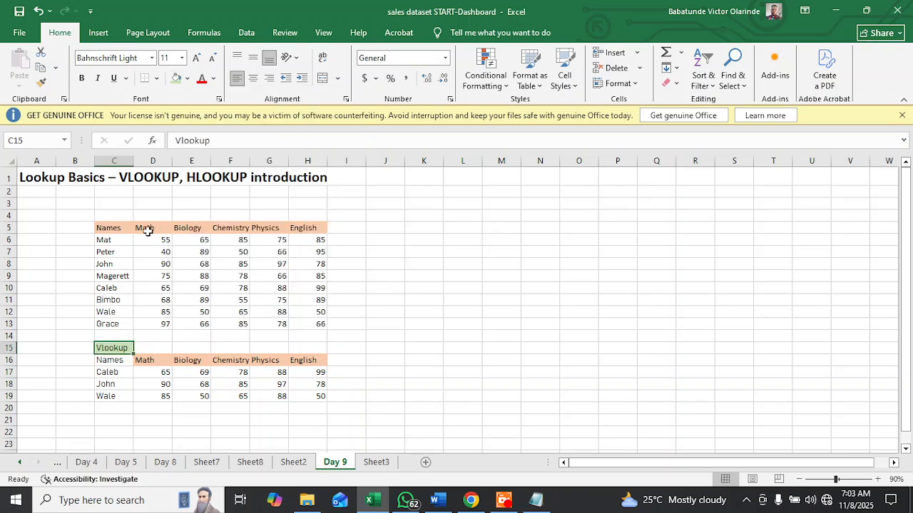
Copy the full score table C5:H13, including its headers, and select J5 as the destination.
left_click_drag(112, 227, 316, 316)
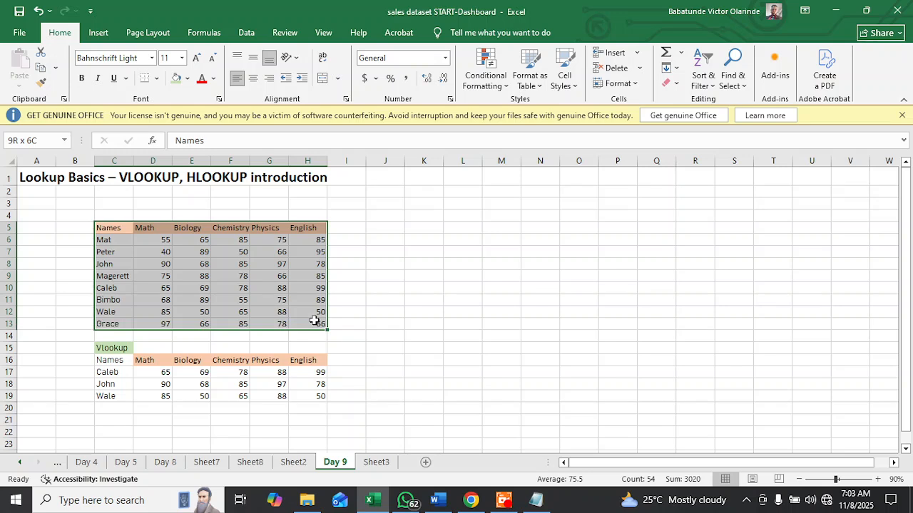
key("ctrl+c")
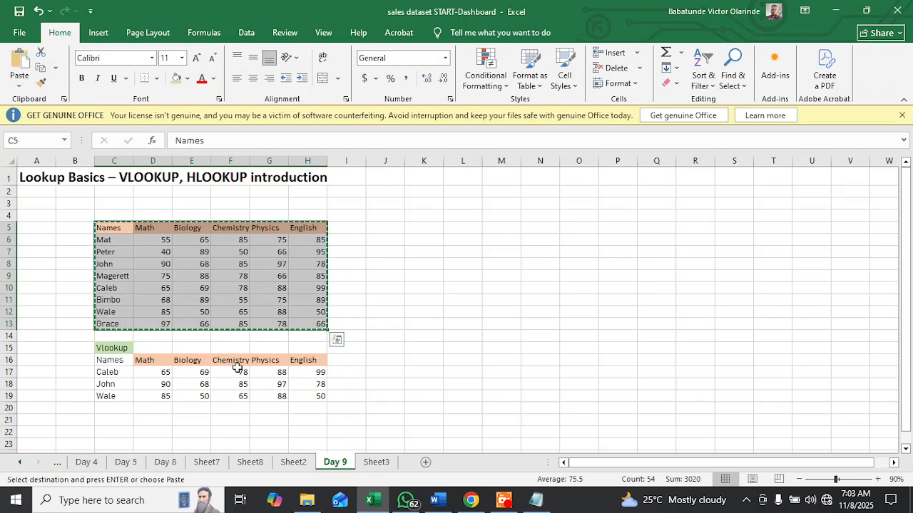
left_click(399, 228)
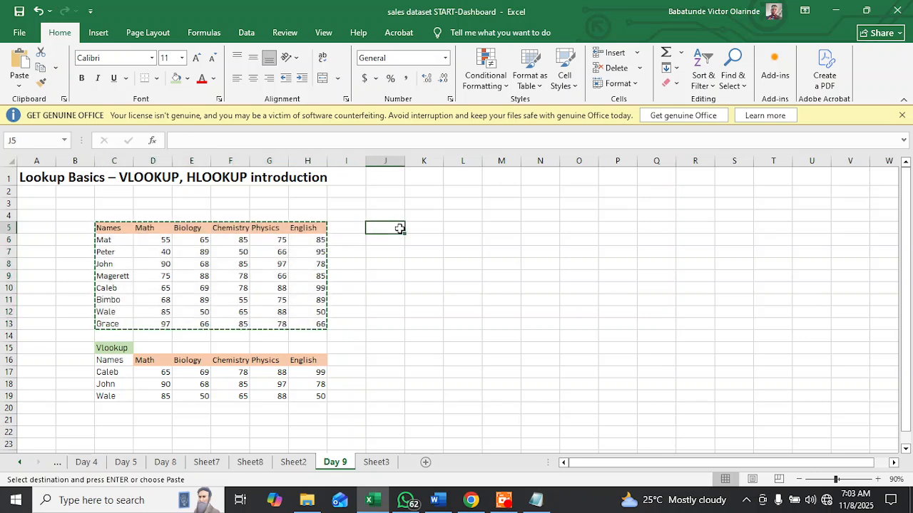
right_click(400, 230)
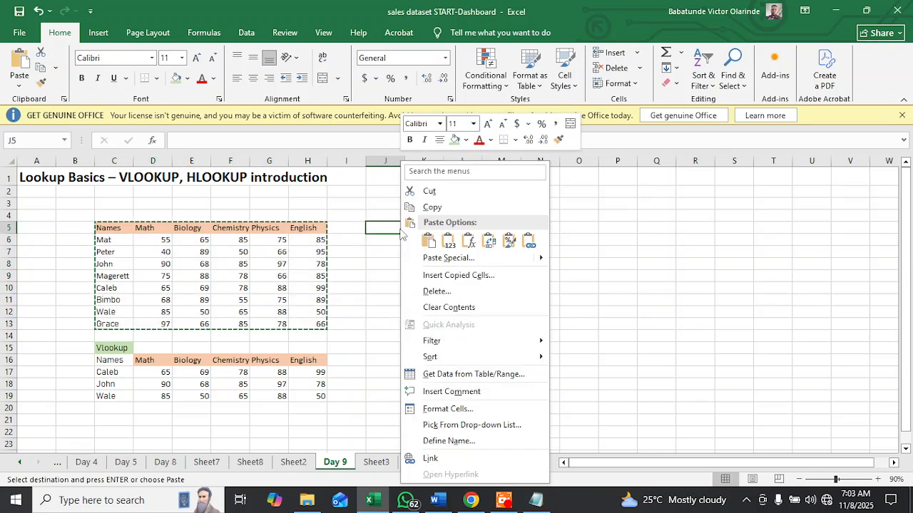
mouse_move(545, 261)
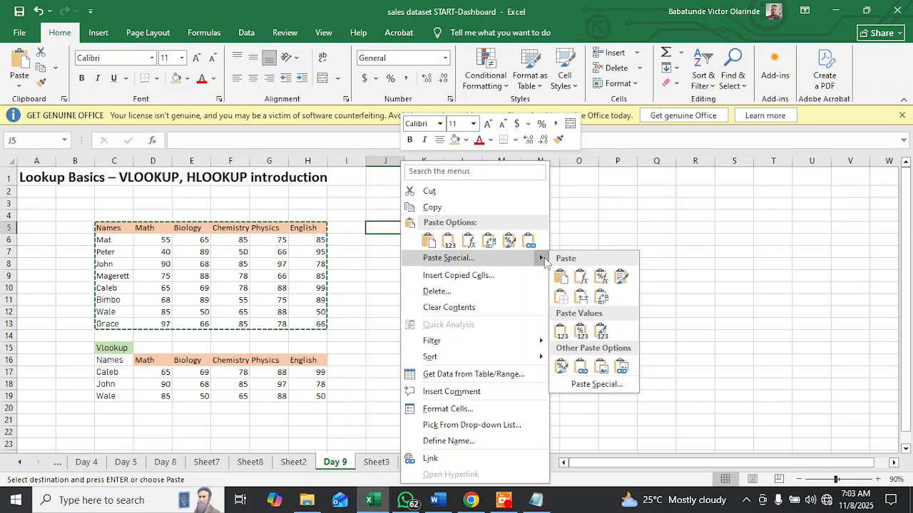
left_click(382, 227)
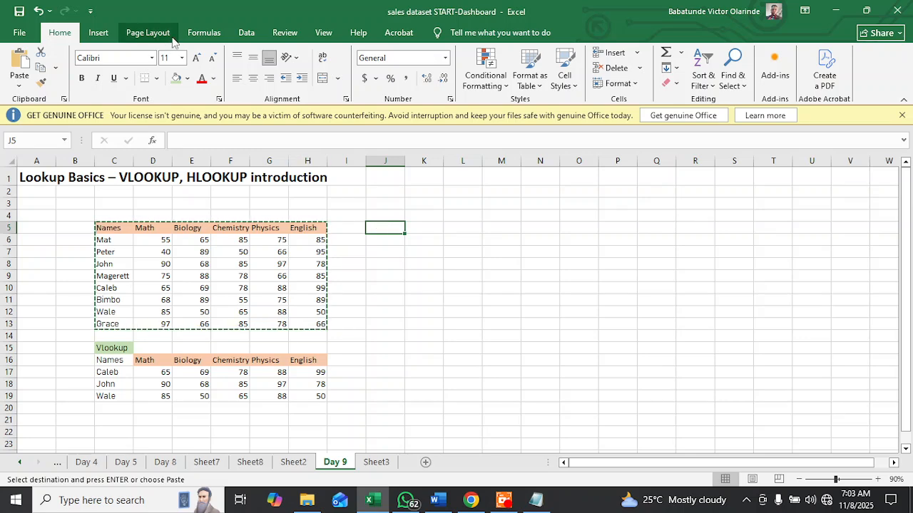
left_click(251, 33)
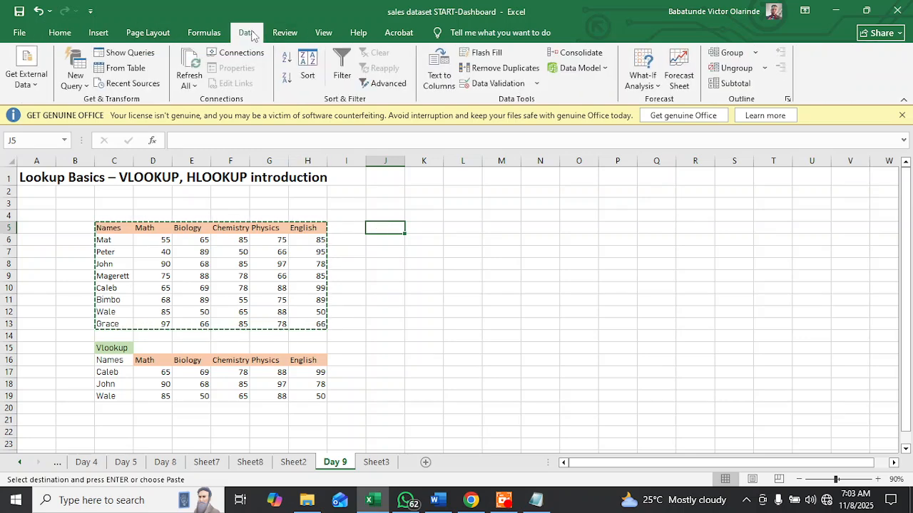
left_click(18, 35)
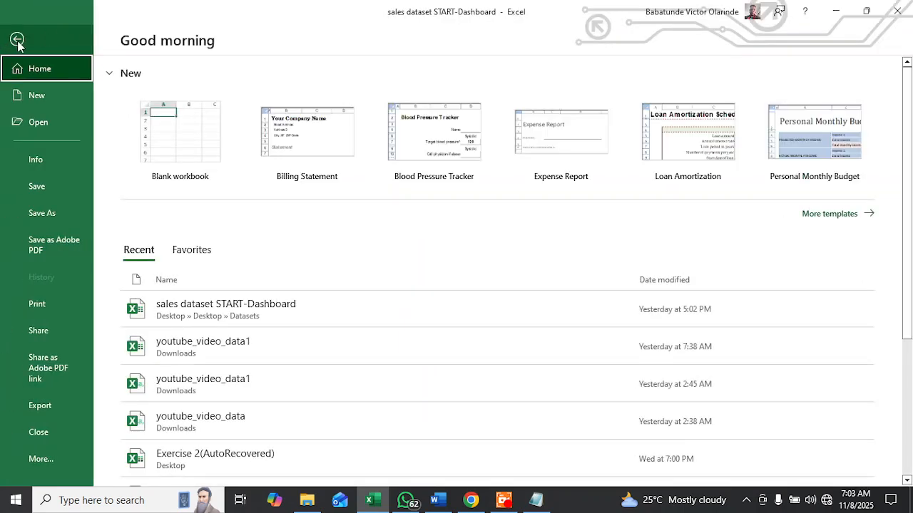
left_click(17, 34)
left_click(60, 33)
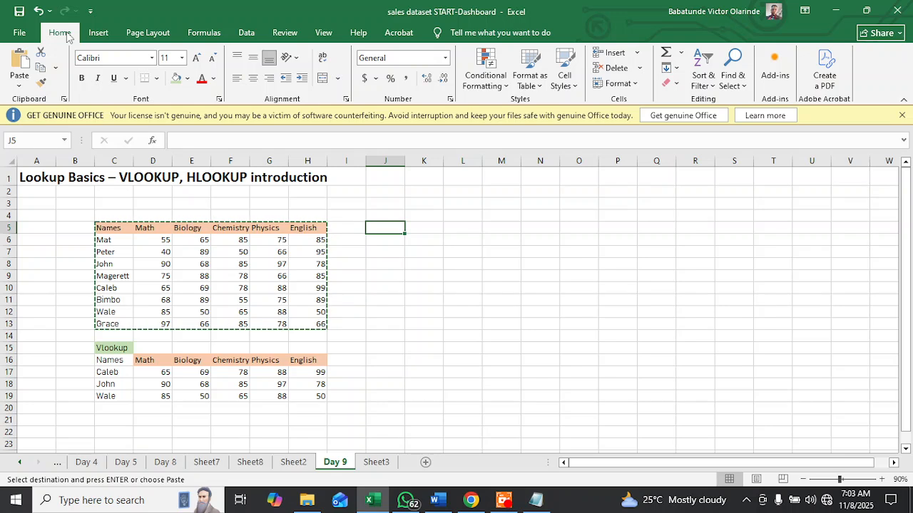
Paste the copied score table at J5 with Paste Special, using the Transpose option.
left_click(20, 85)
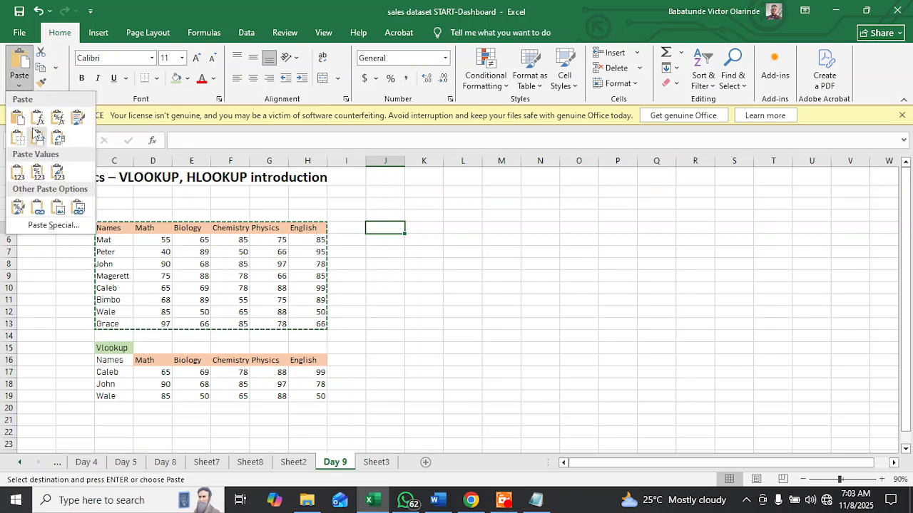
left_click(43, 225)
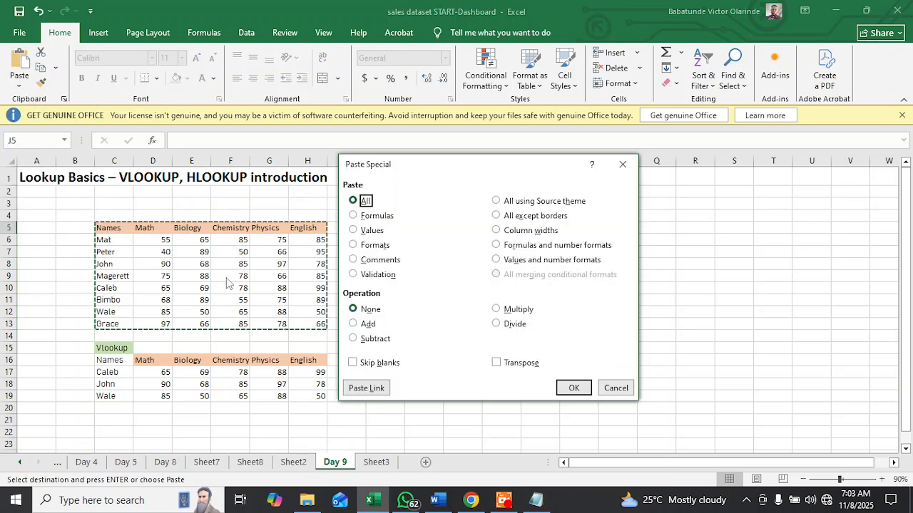
left_click(498, 364)
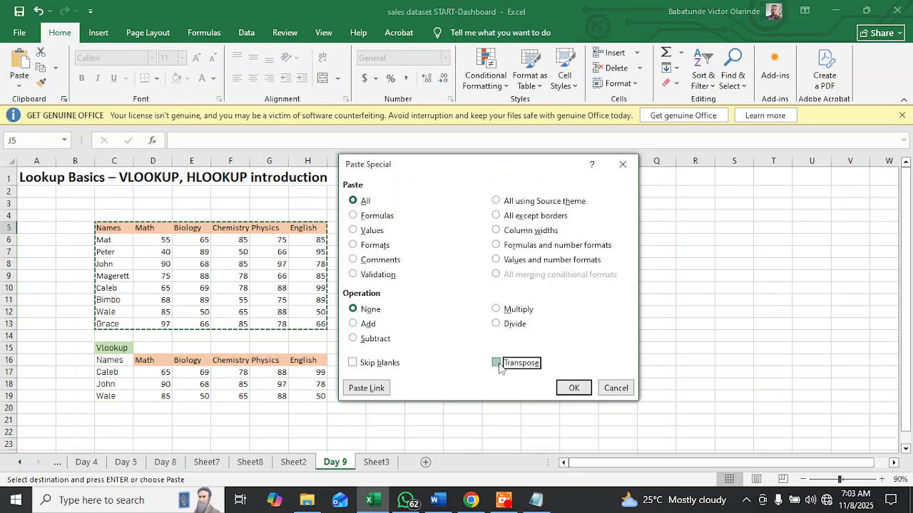
left_click(571, 389)
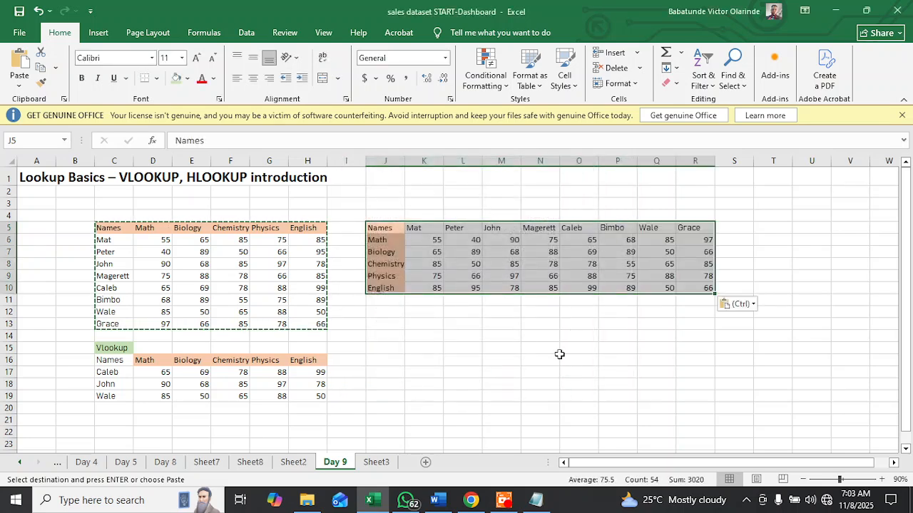
left_click(559, 354)
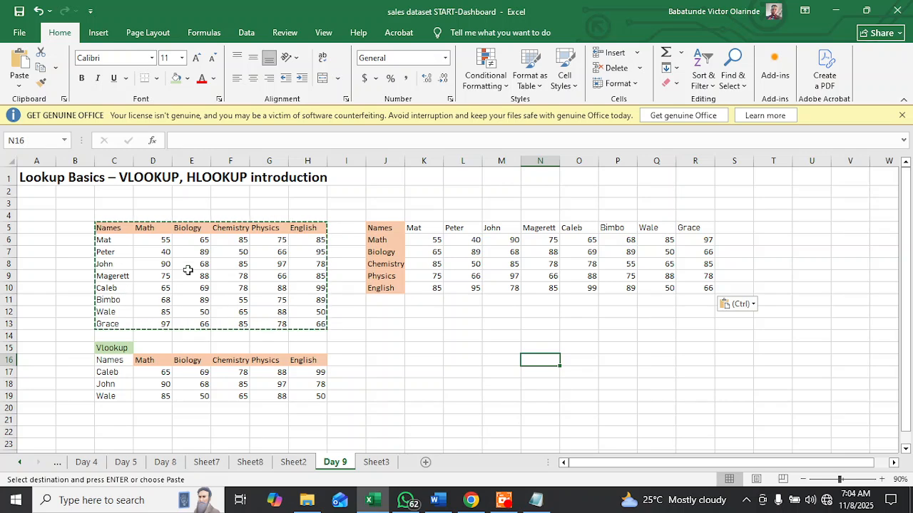
Review the Transpose option in the Paste Special dialog, leaving the dialog without pasting.
left_click(19, 86)
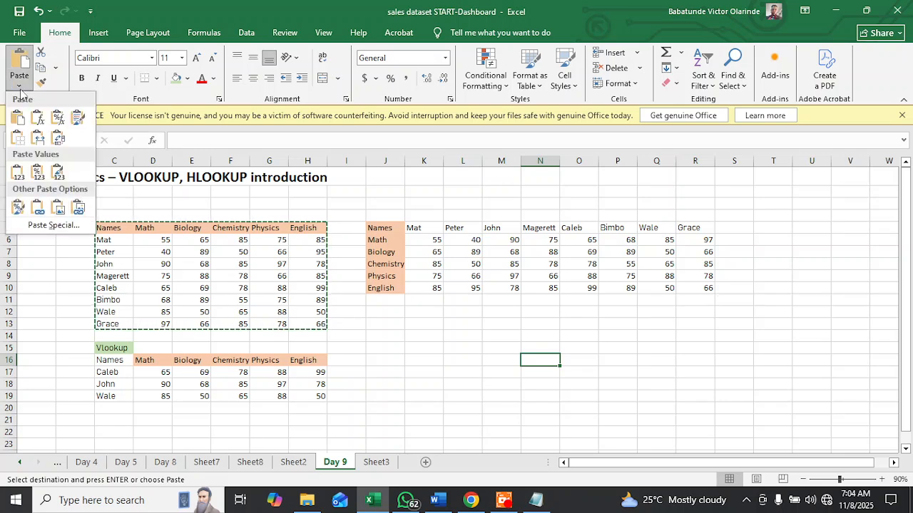
left_click(51, 268)
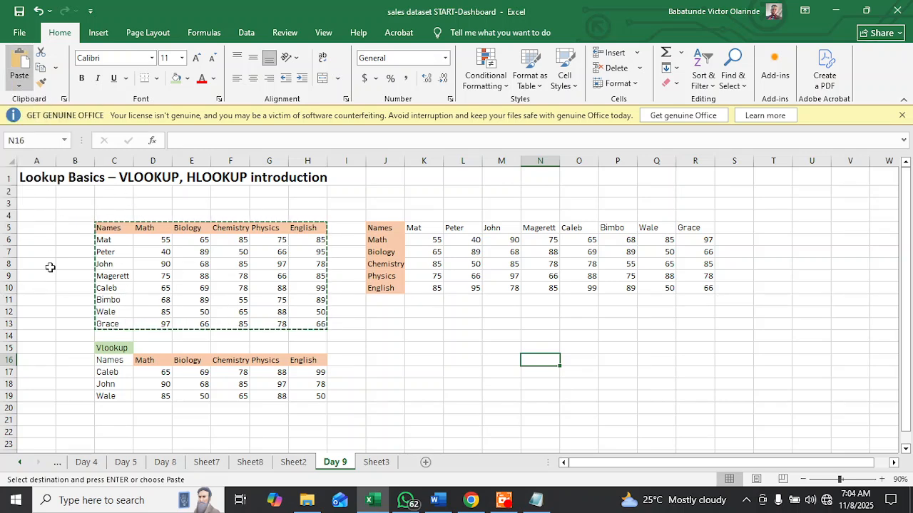
left_click(19, 85)
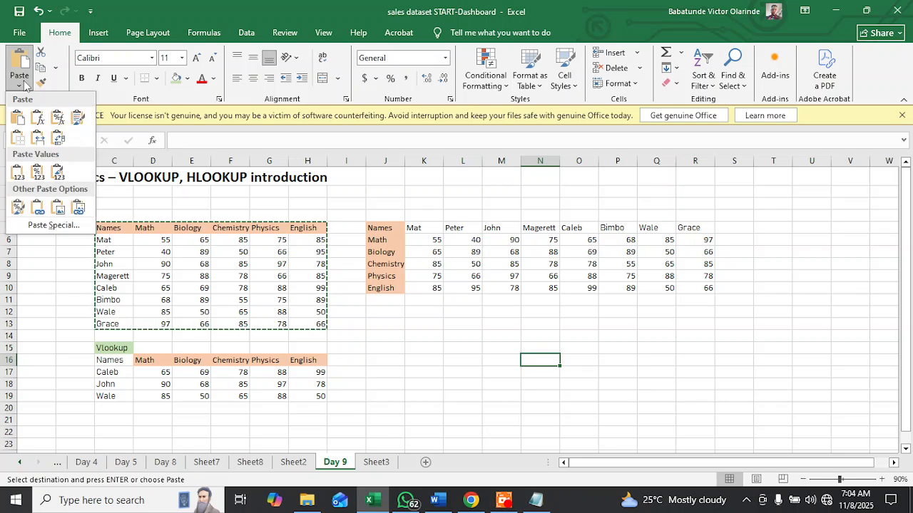
left_click(53, 225)
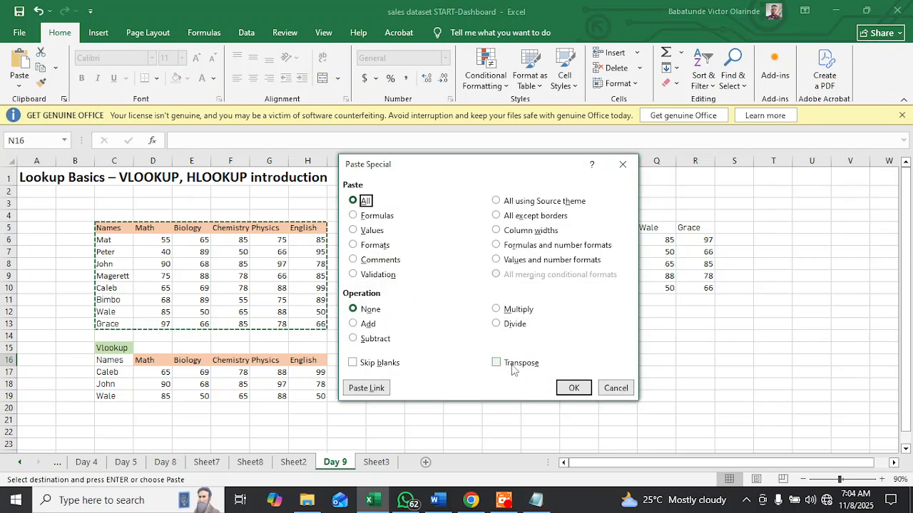
left_click(616, 388)
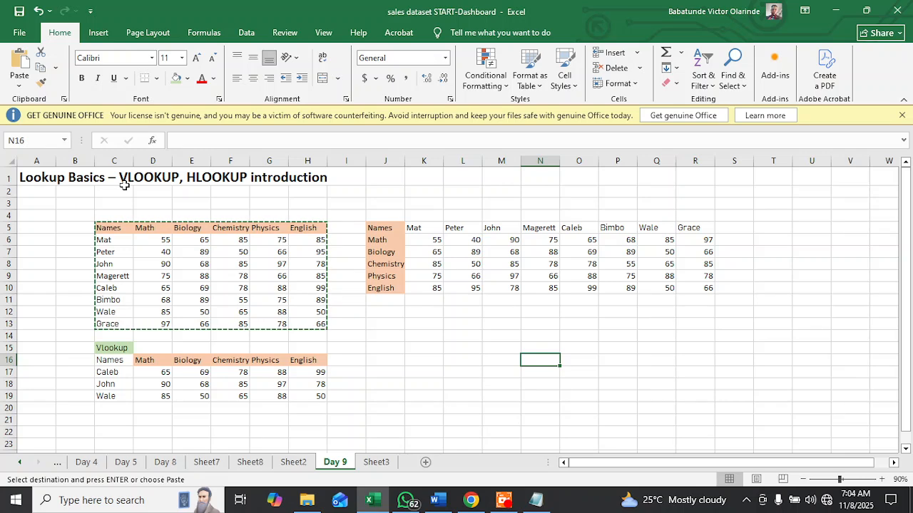
Label the second results table "Hlookup" in J15 and give the label a light green fill.
left_click(386, 350)
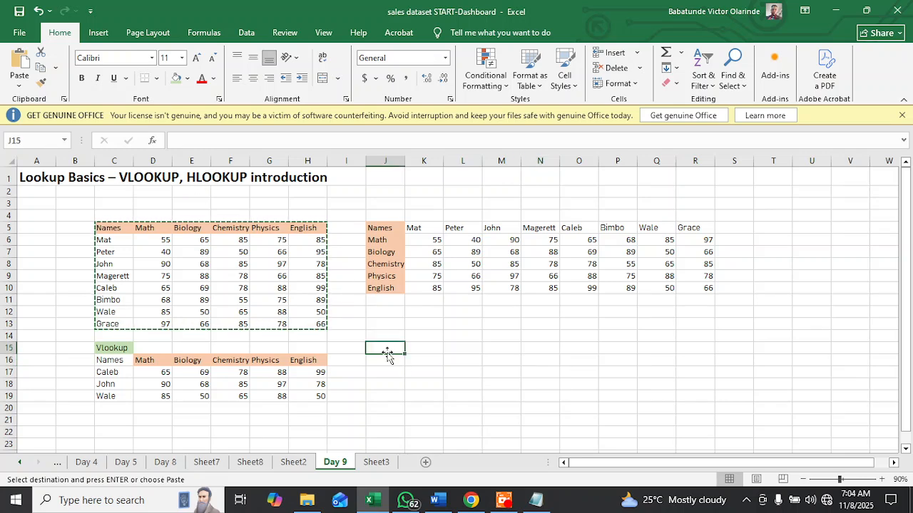
type("H")
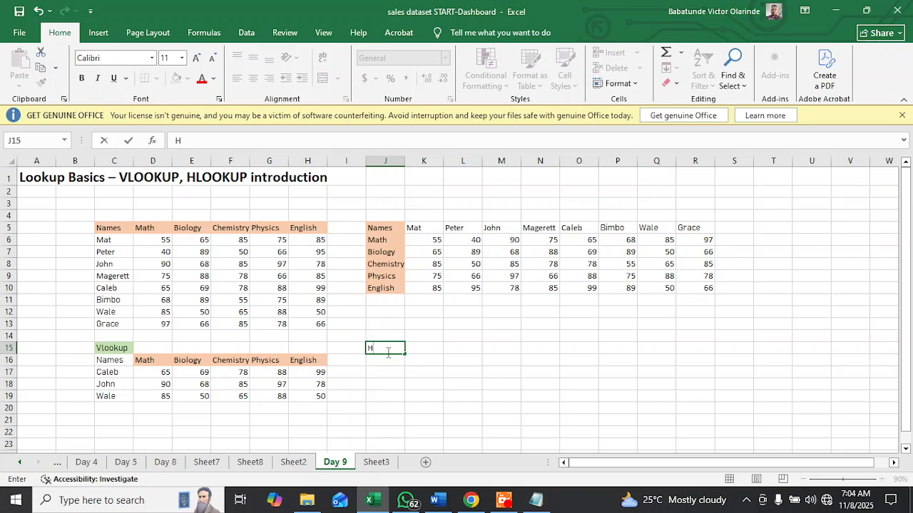
type("lookup")
left_click(213, 79)
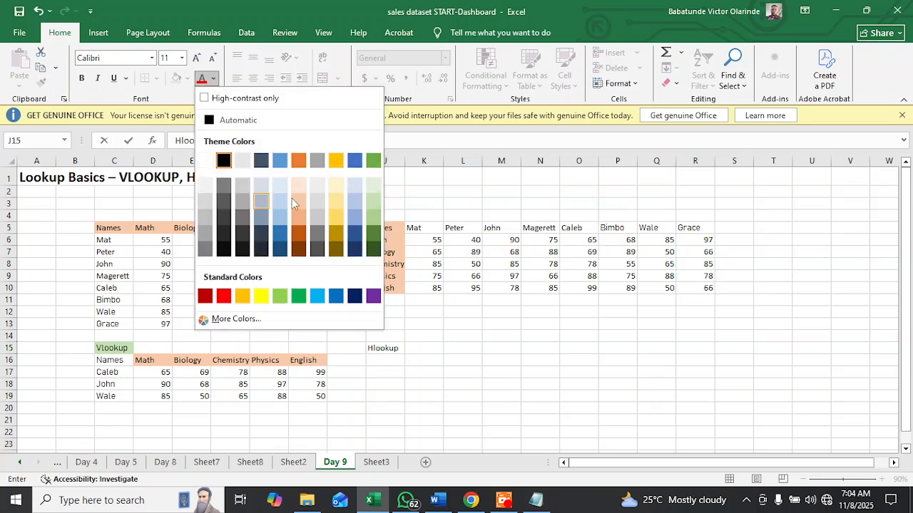
left_click(372, 209)
left_click(448, 357)
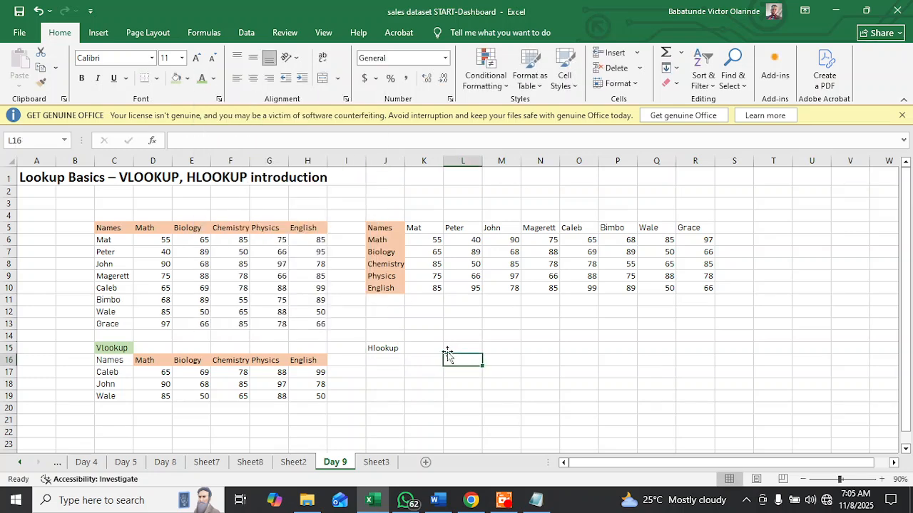
left_click(378, 348)
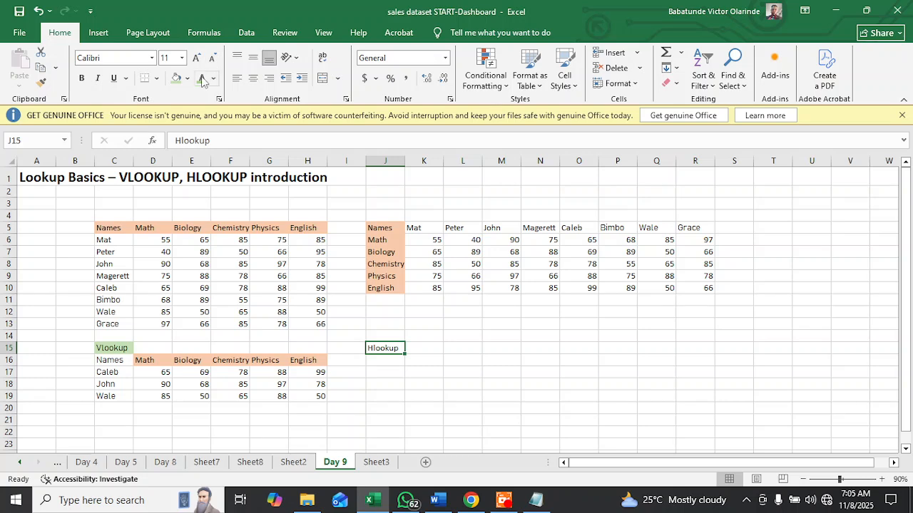
left_click(176, 78)
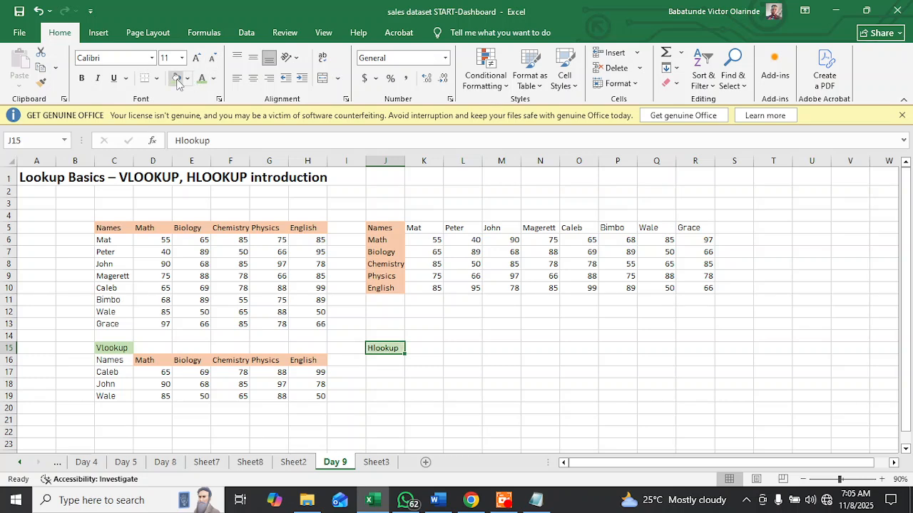
Enter the row headings "Names" in J16 and "Math" in J17 below the Hlookup label.
left_click(392, 359)
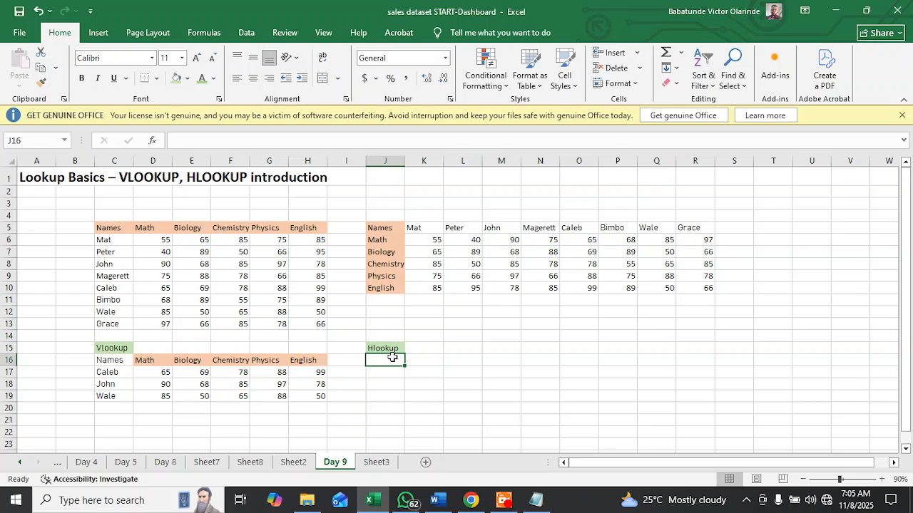
type("Names")
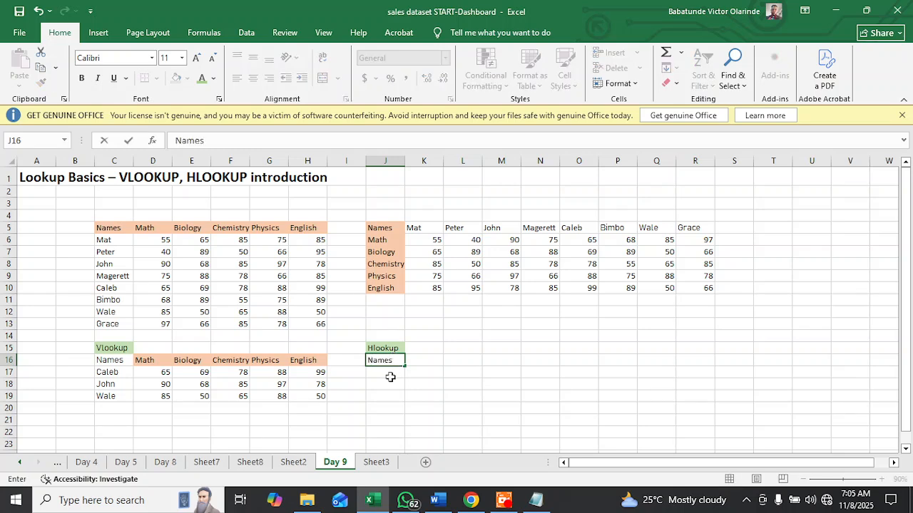
left_click(390, 376)
type("Ma")
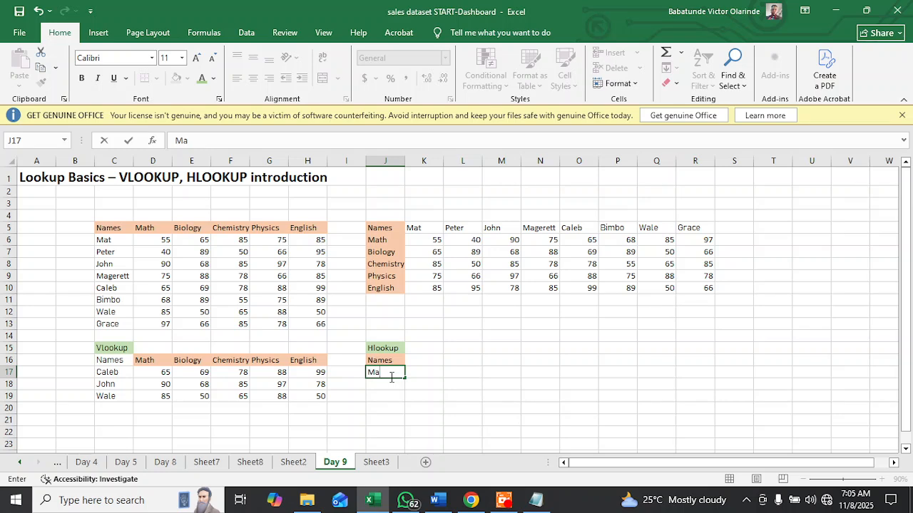
type("th")
left_click(391, 381)
type("B")
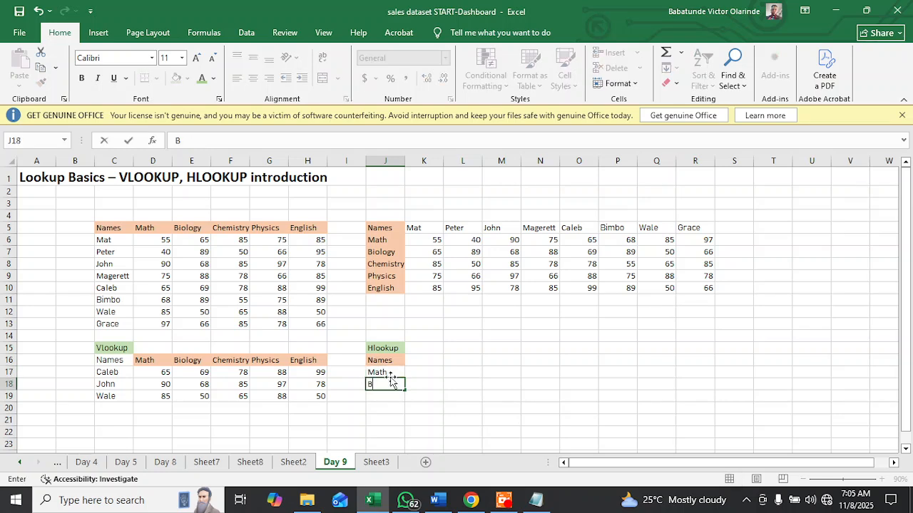
type("io")
key("BackSpace")
key("BackSpace")
key("BackSpace")
Copy the Biology, Chemistry, Physics and English labels from J7:J10 and paste them starting at J18.
left_click_drag(389, 252, 386, 289)
key("ctrl+c")
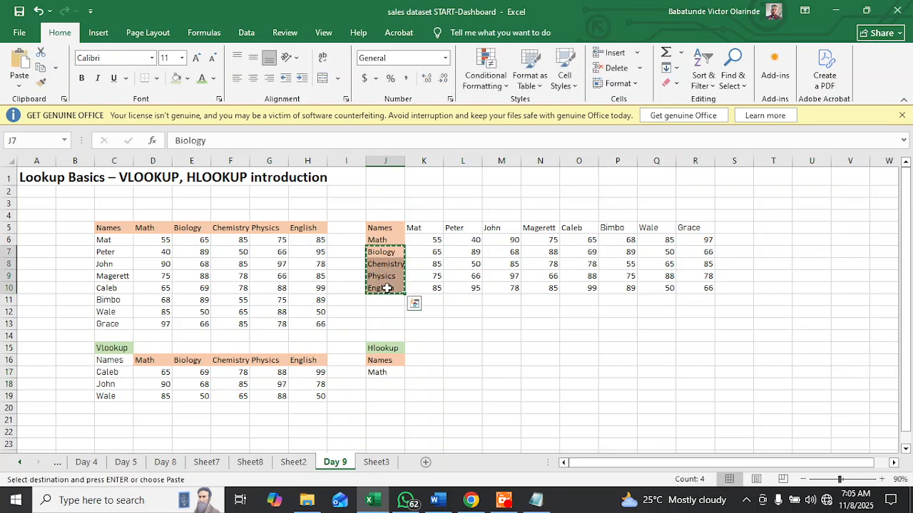
left_click(381, 382)
key("ctrl+v")
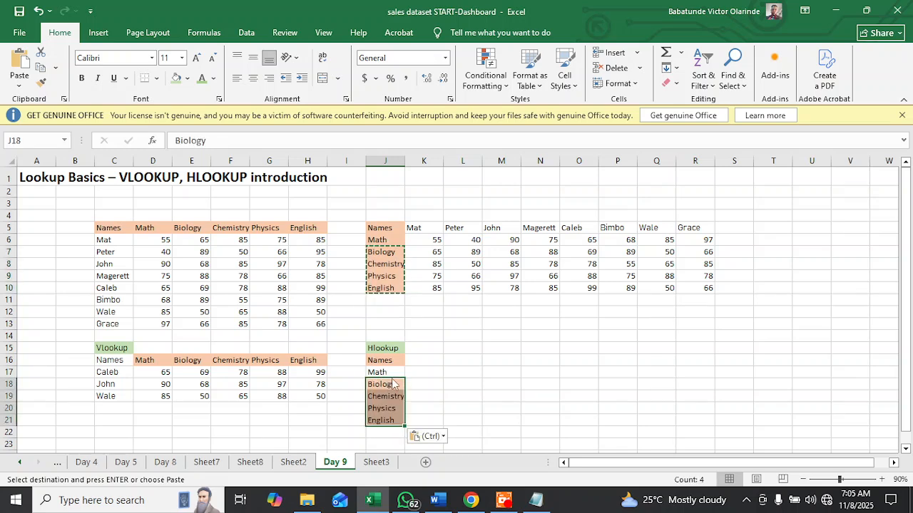
Apply the orange-filled format of the Biology heading in J18 to the Math heading in J17 with Format Painter.
left_click(391, 373)
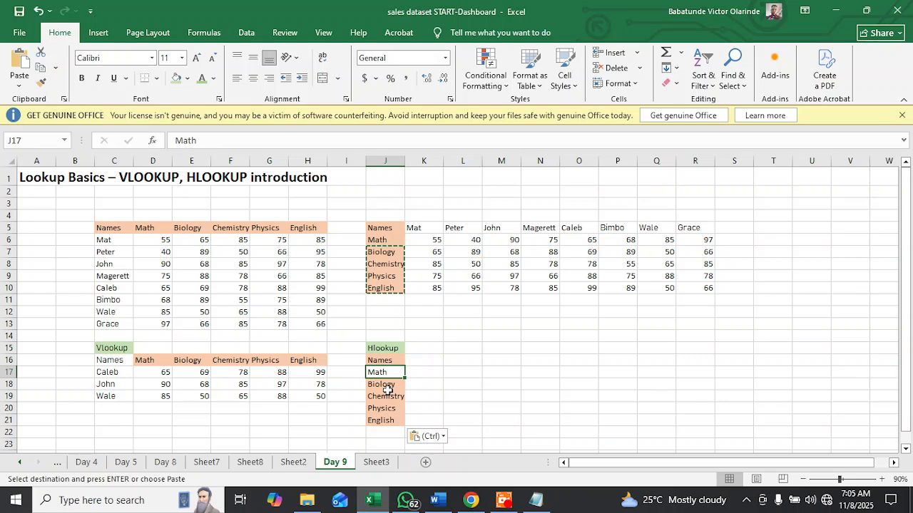
left_click(388, 389)
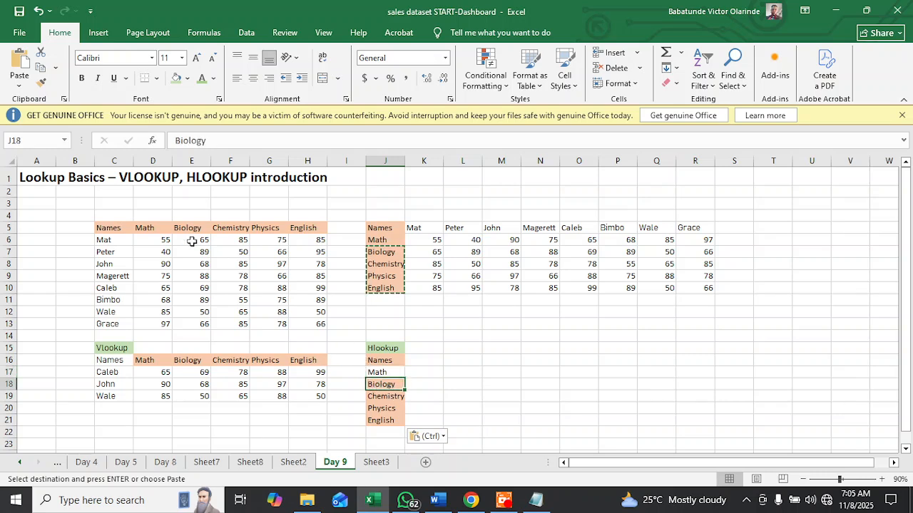
left_click(40, 84)
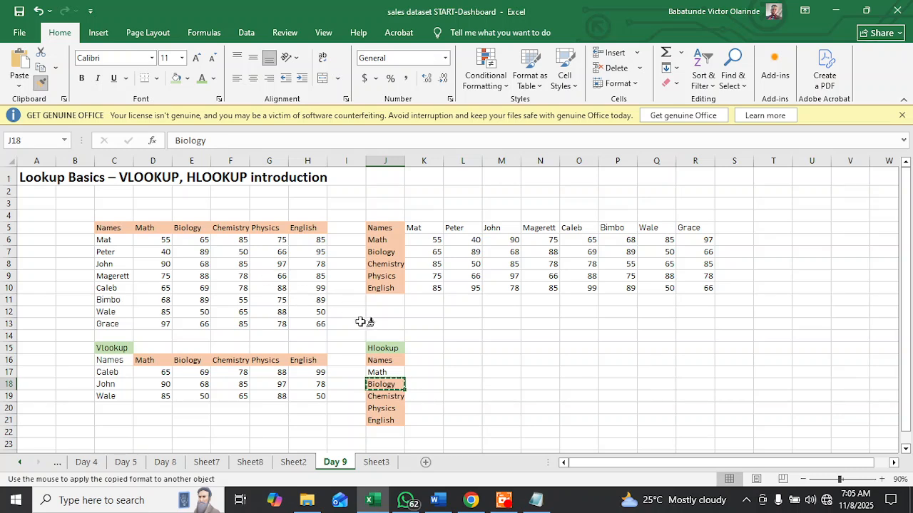
left_click(390, 372)
left_click(495, 339)
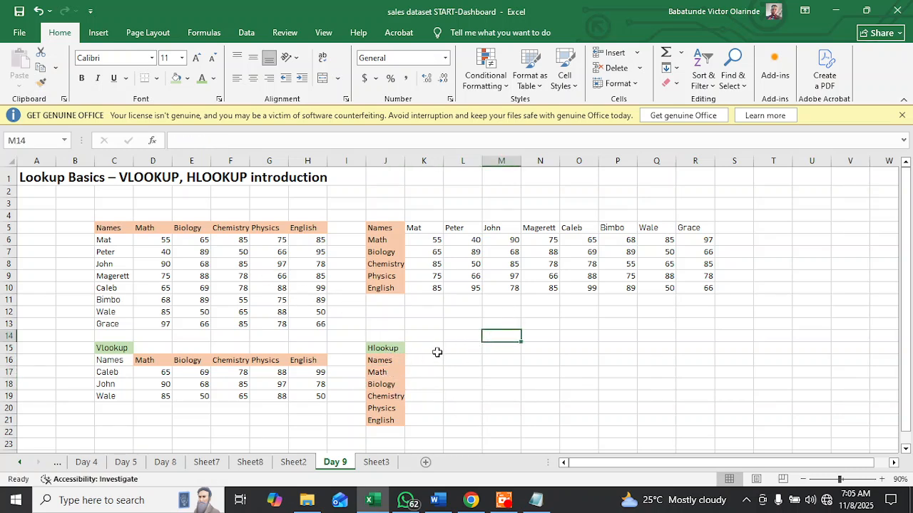
Enter the name of the student listed in P5 into K16 and set that cell to No Fill.
left_click(419, 370)
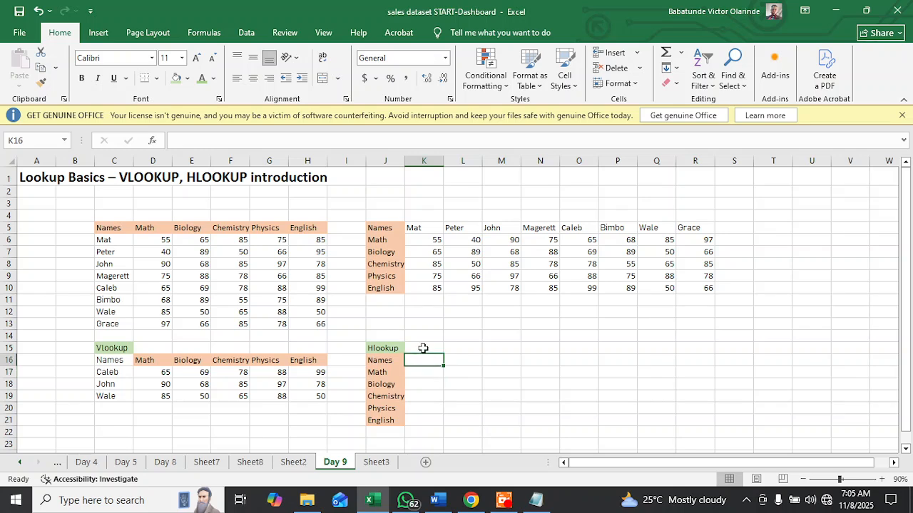
left_click(423, 348)
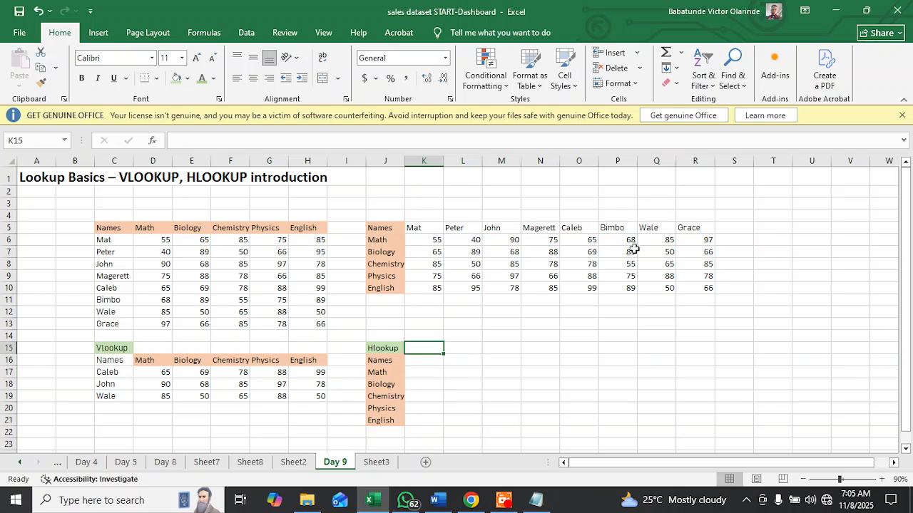
left_click(424, 360)
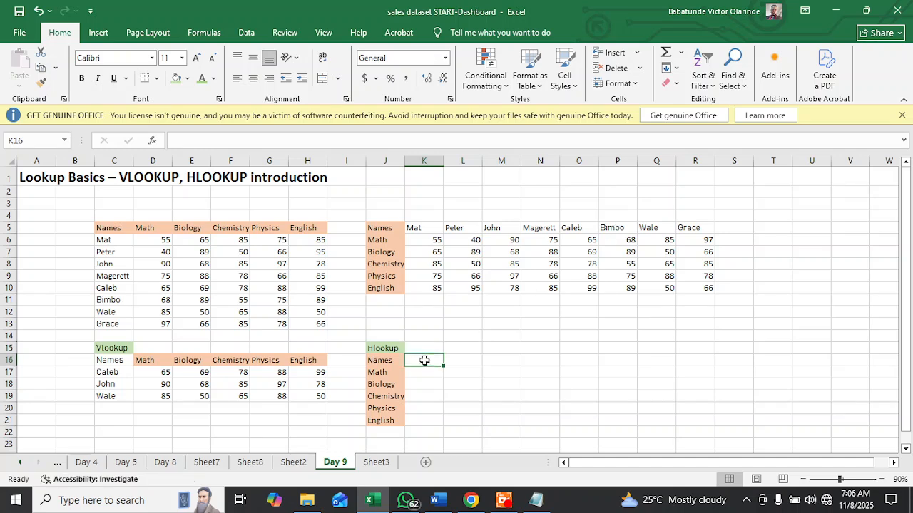
type("Bimbo")
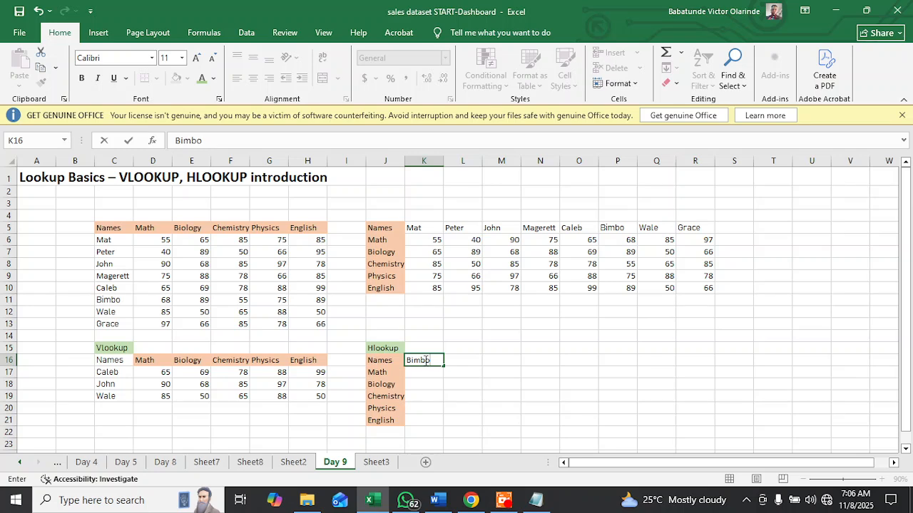
key("Return")
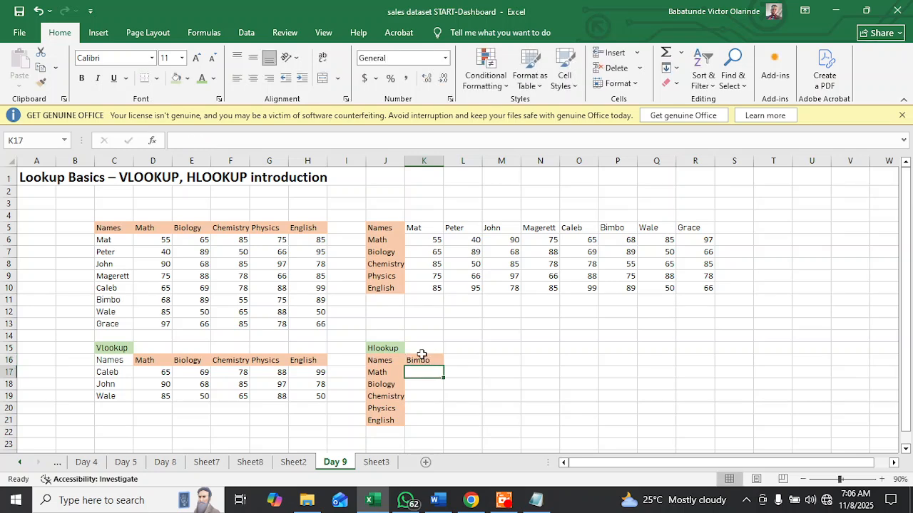
left_click(424, 361)
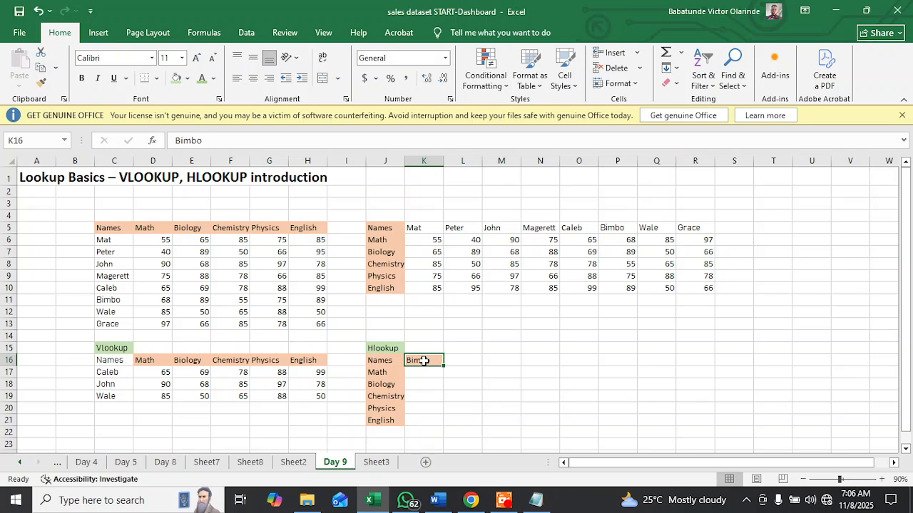
left_click(188, 78)
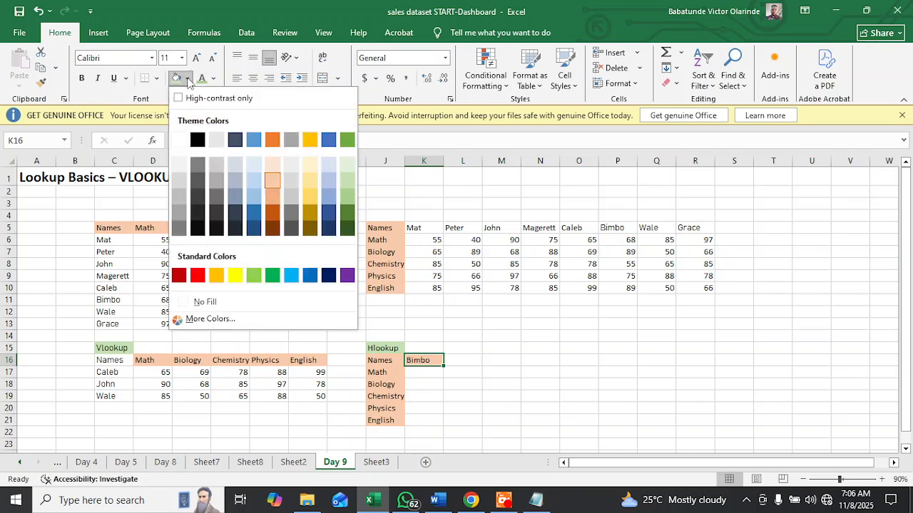
left_click(204, 302)
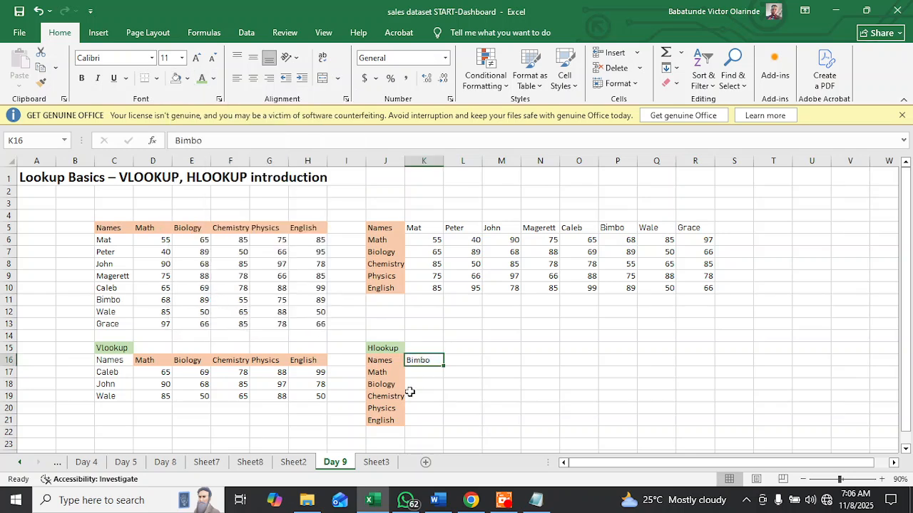
left_click_drag(429, 392, 431, 388)
Enter the name of the student listed in M5 into L16 and set that cell to No Fill.
left_click(456, 363)
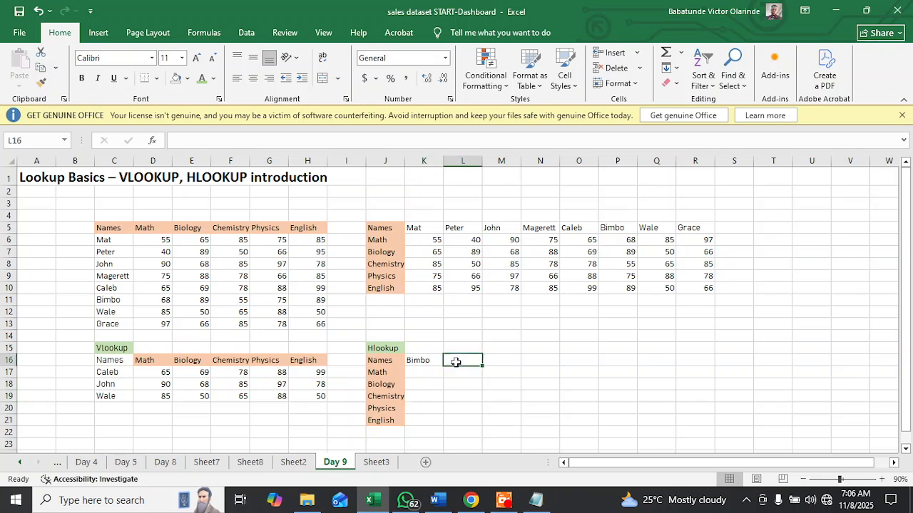
type("John")
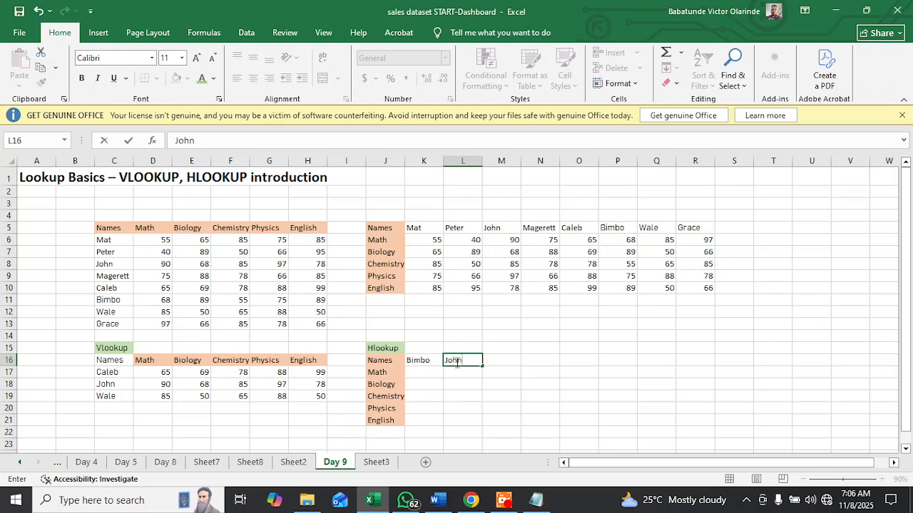
left_click(419, 371)
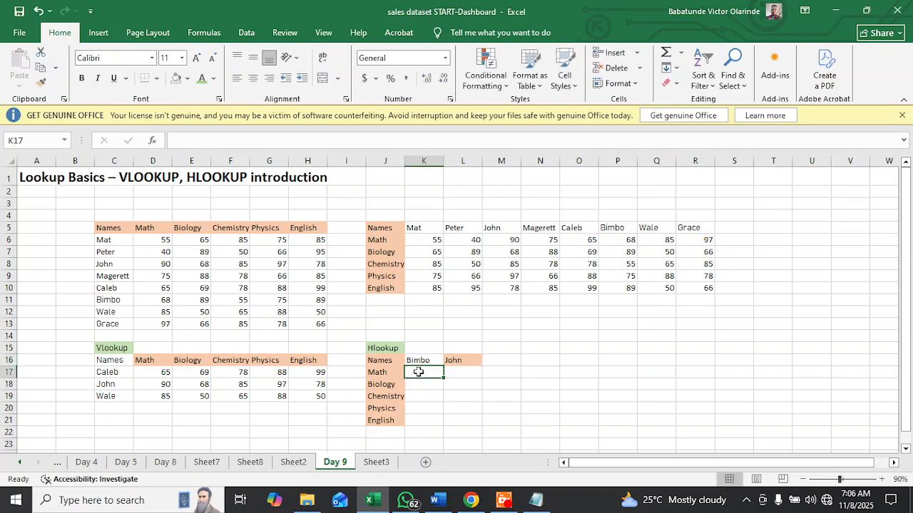
left_click(460, 359)
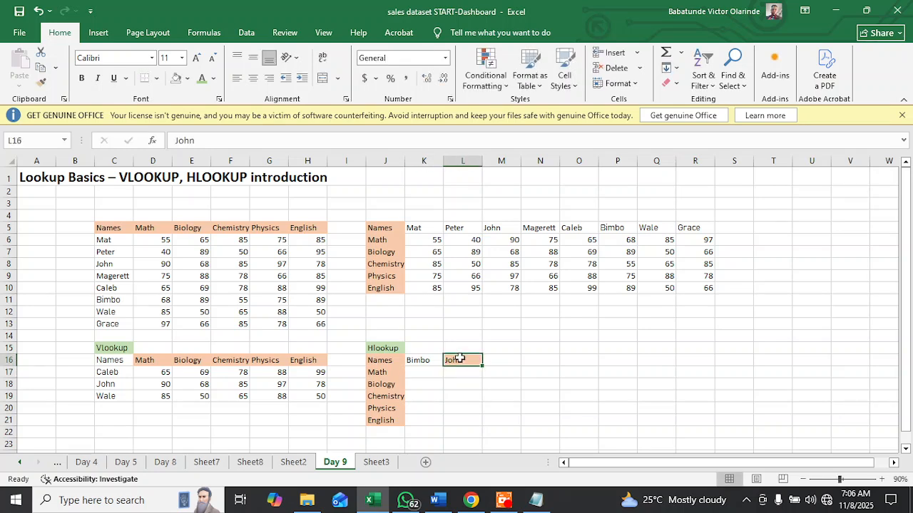
right_click(460, 359)
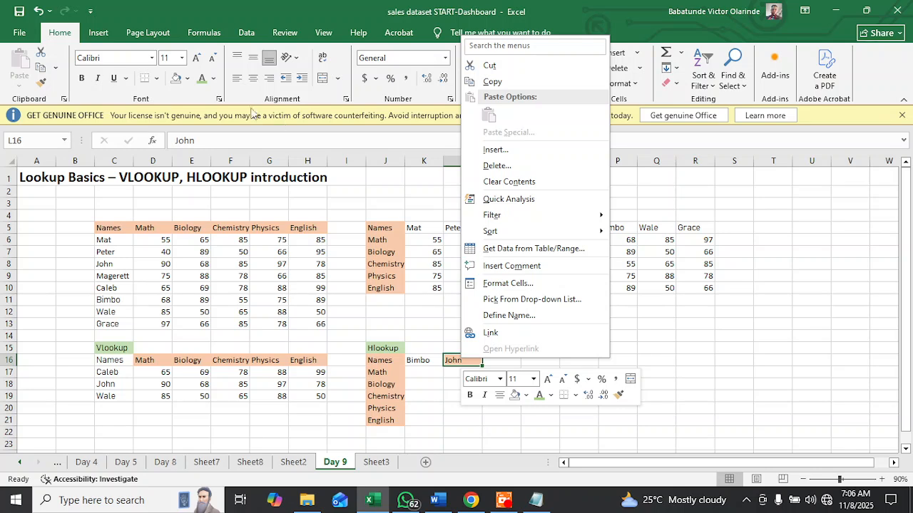
left_click(186, 78)
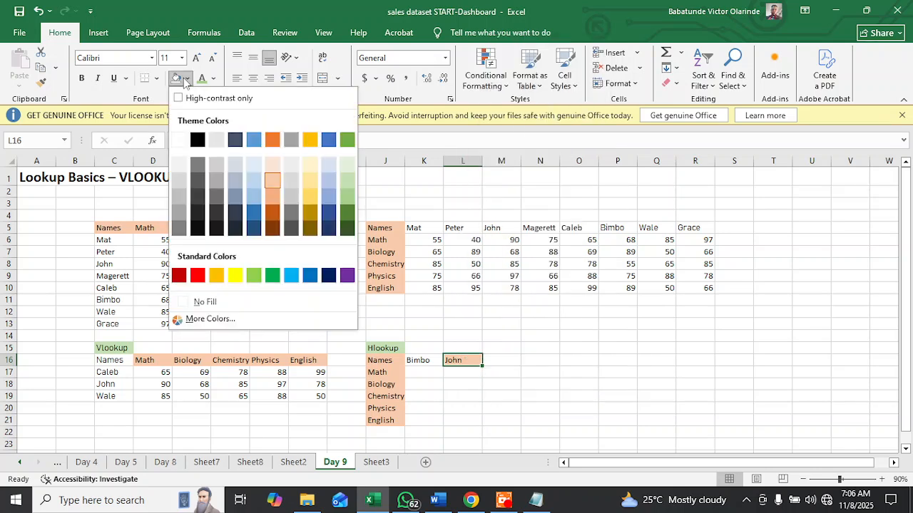
left_click(205, 301)
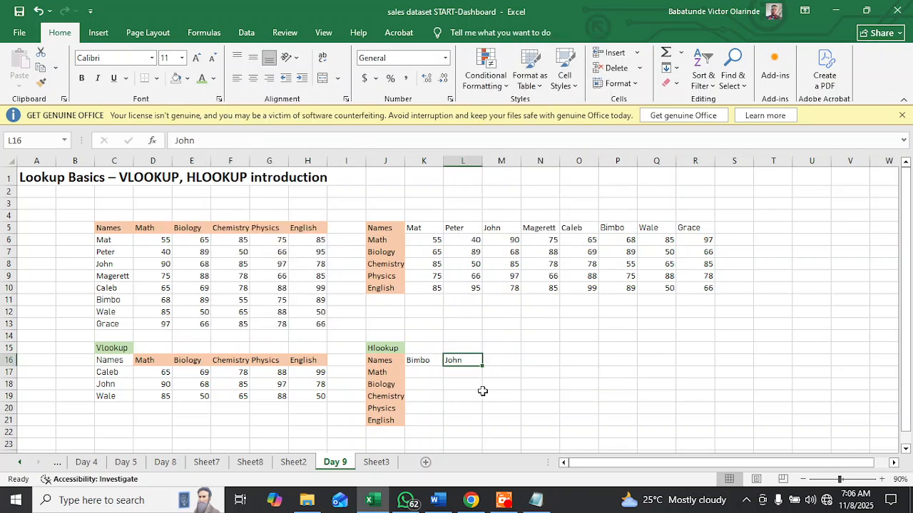
Set the range K14:P16 around the Hlookup student names to No Fill.
left_click_drag(425, 362, 621, 335)
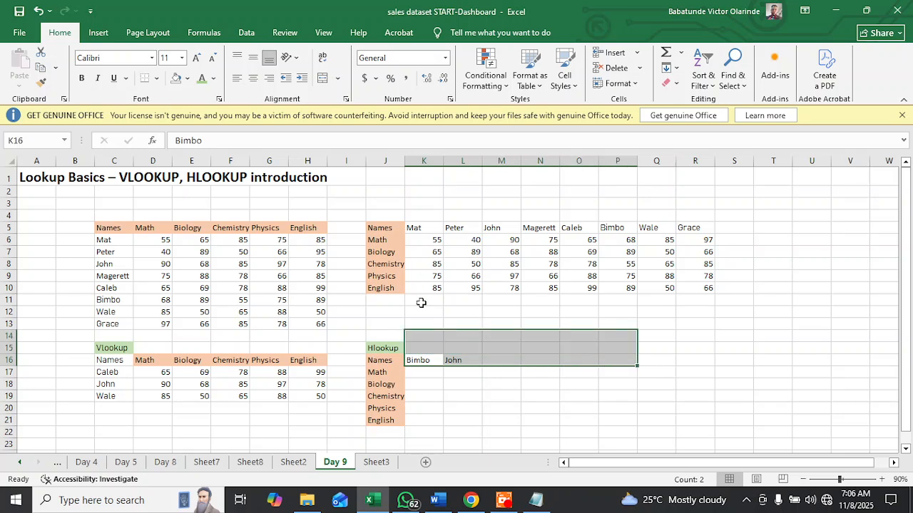
left_click(186, 78)
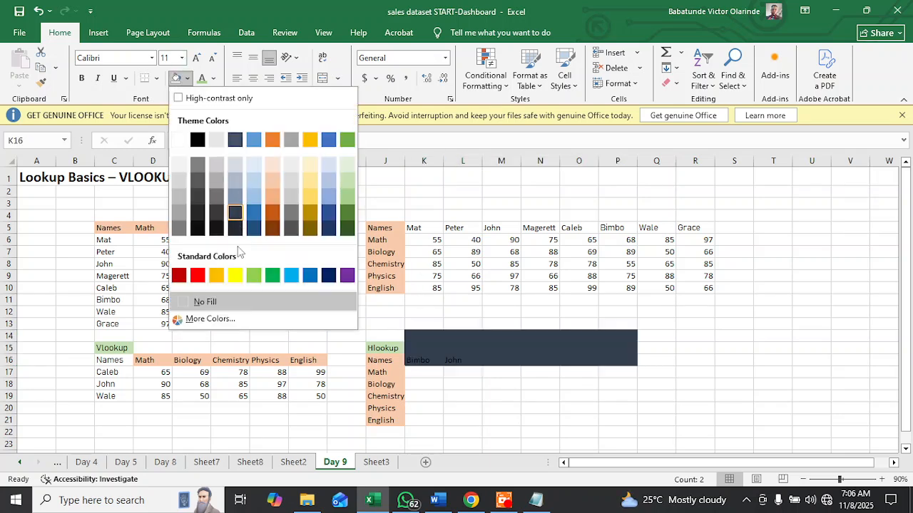
left_click(207, 302)
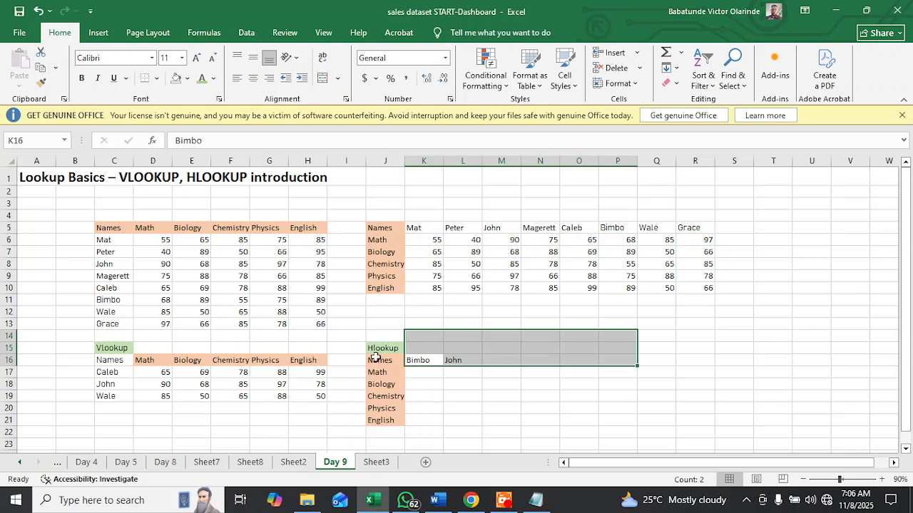
left_click(526, 417)
left_click(423, 372)
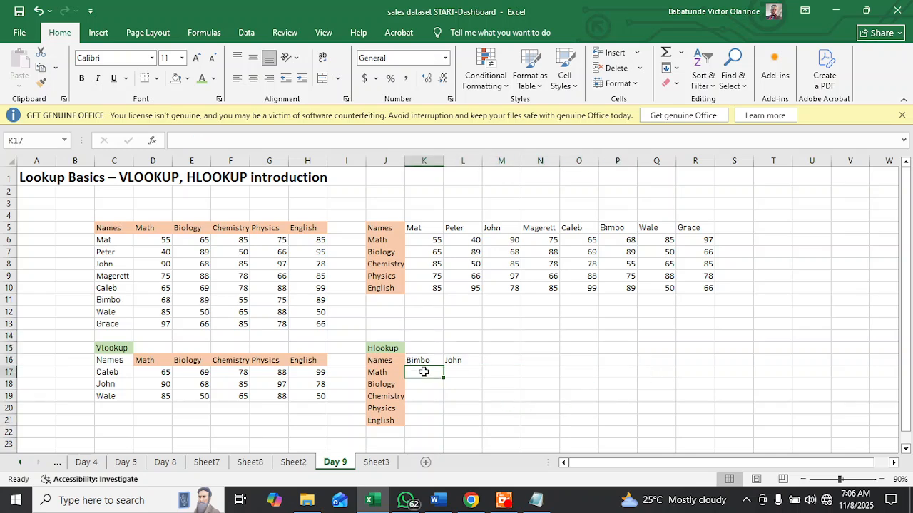
type("mj")
key("Return")
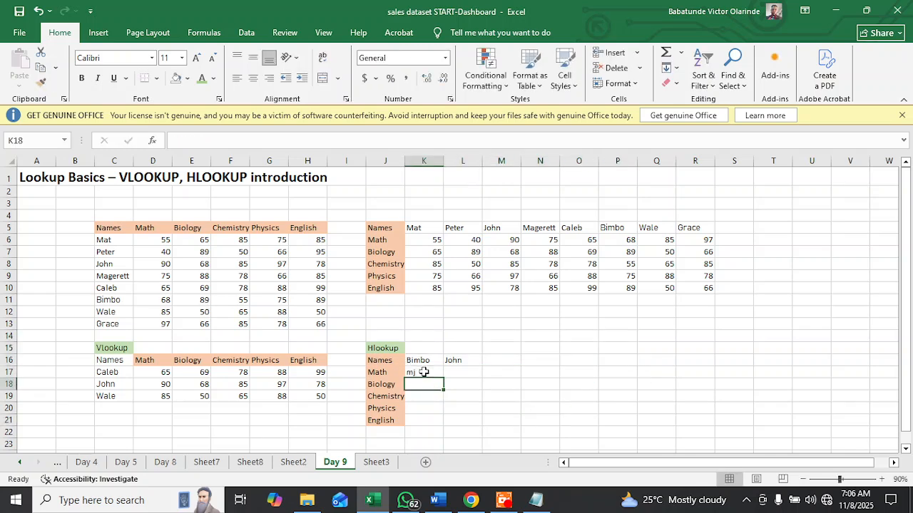
left_click(424, 371)
key("BackSpace")
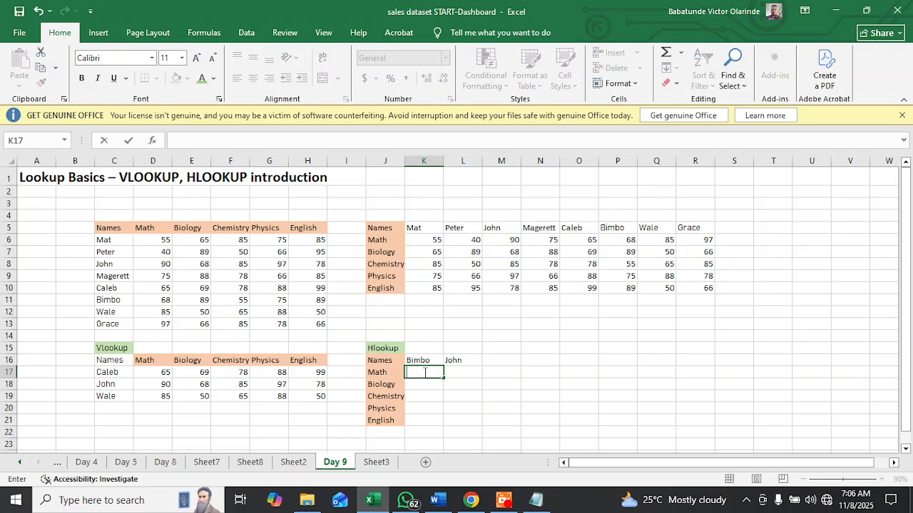
type("+")
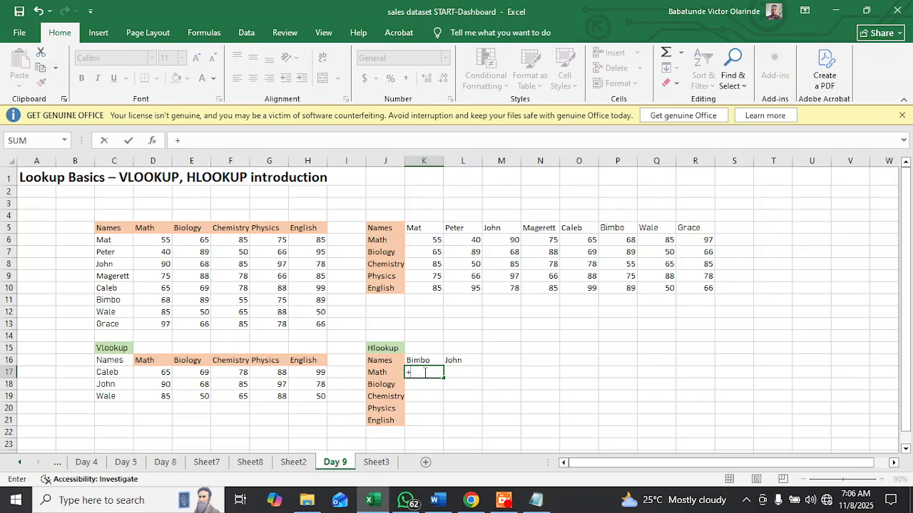
Start an HLOOKUP formula in K17 with the column-locked reference $K16 as its lookup value.
type("=hl")
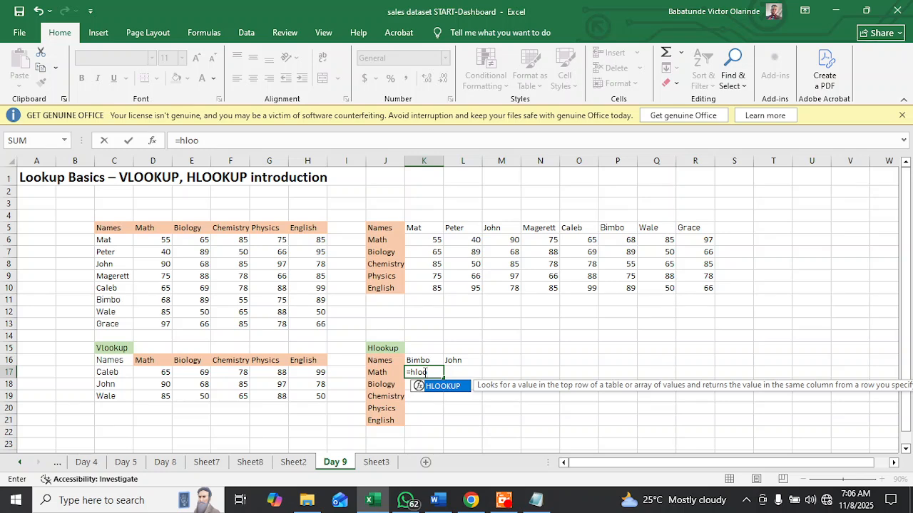
type("oo")
double_click(445, 386)
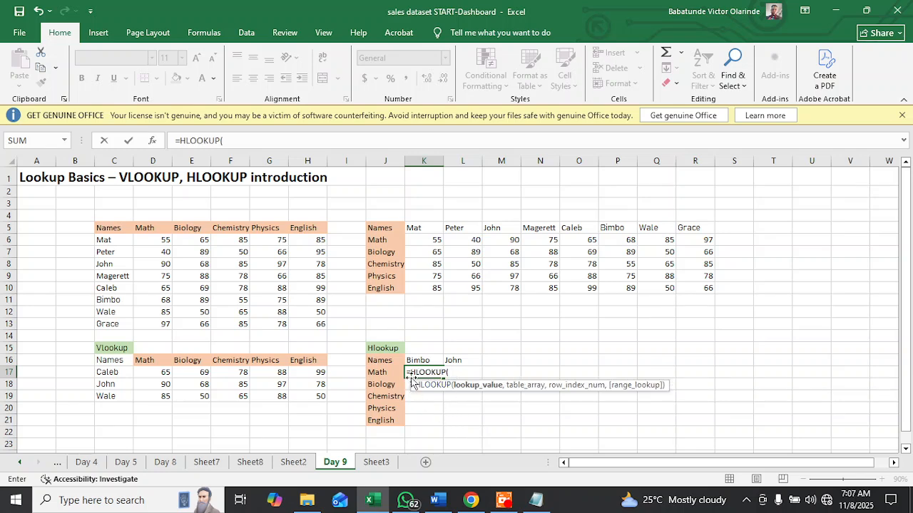
left_click(419, 362)
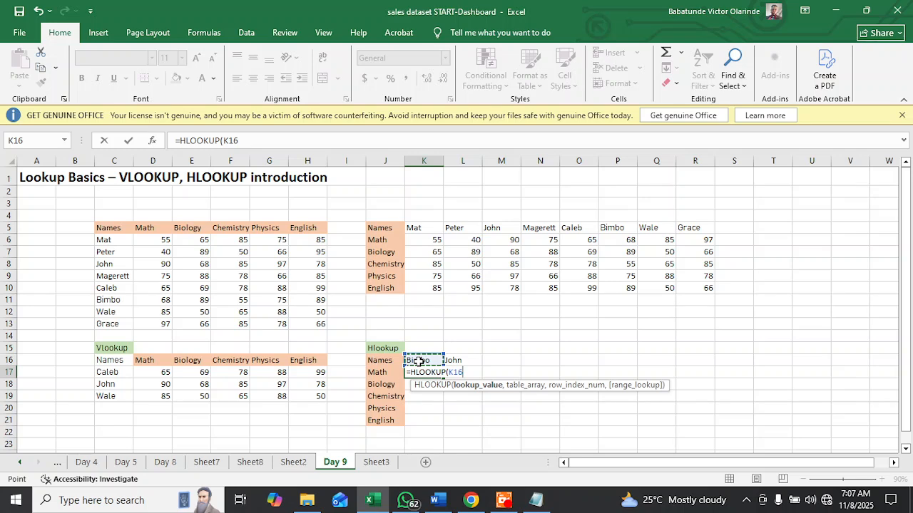
left_click(223, 142)
type("$K16")
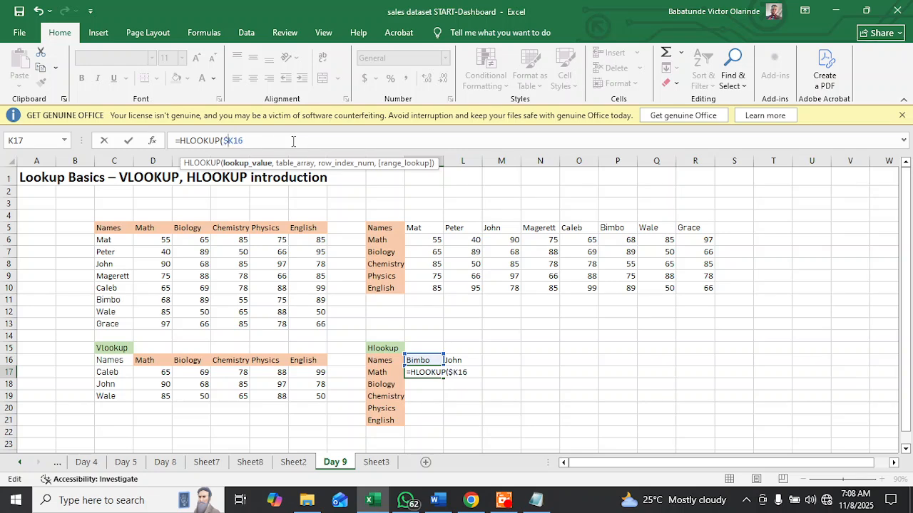
Complete the K17 HLOOKUP formula with table array $J$5:$R$10, row index 2 and FALSE for an exact match.
type(",")
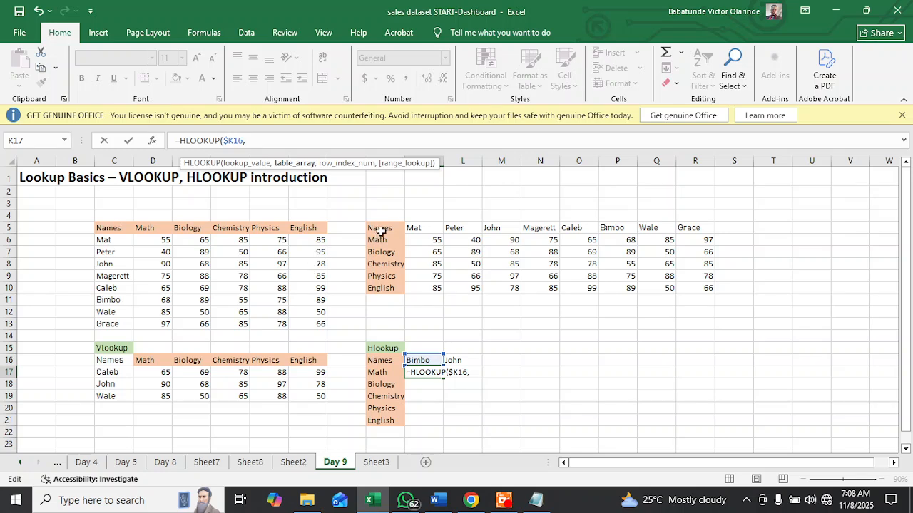
left_click_drag(382, 229, 689, 285)
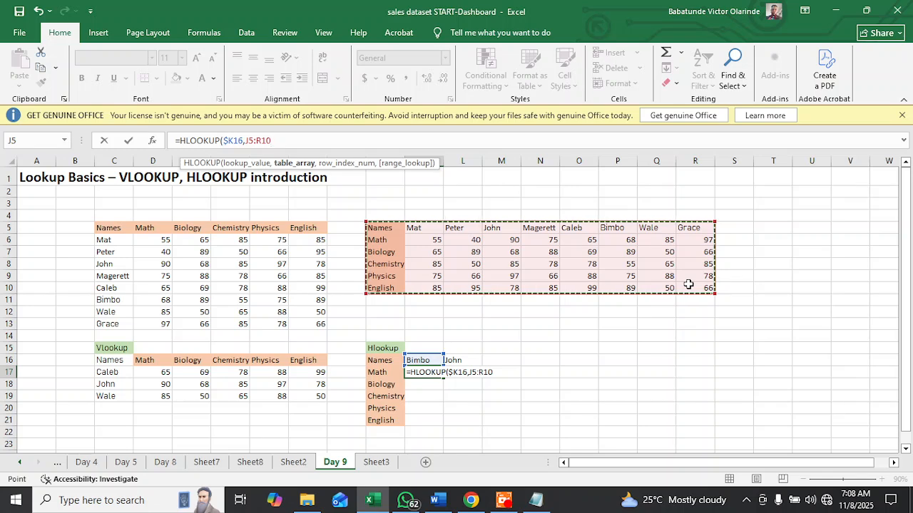
key("F4")
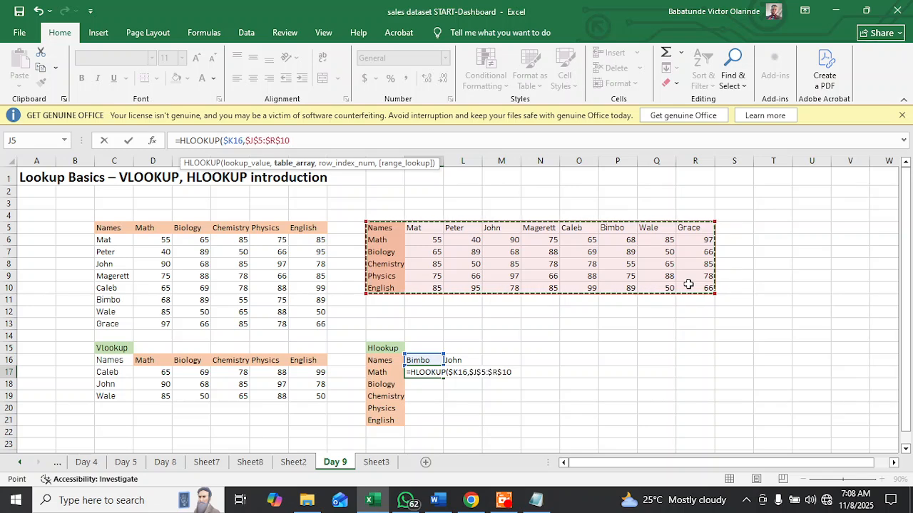
type(",")
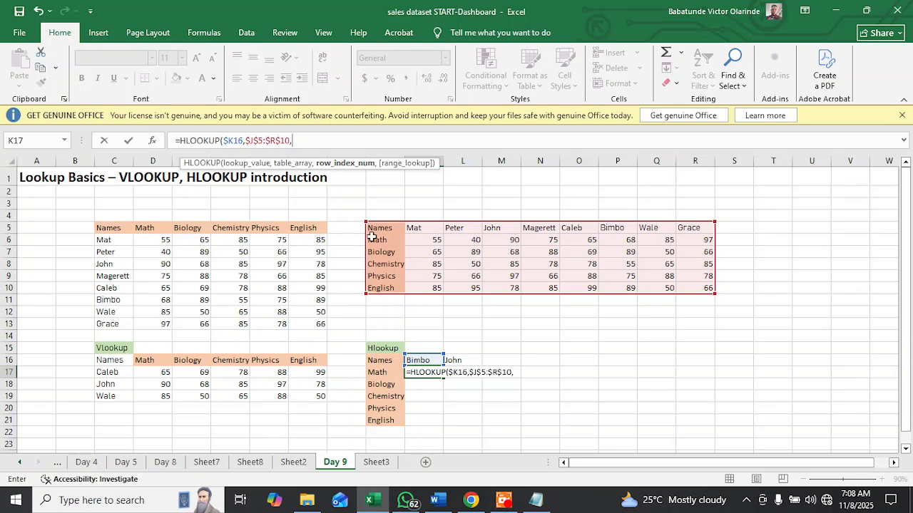
type("2,")
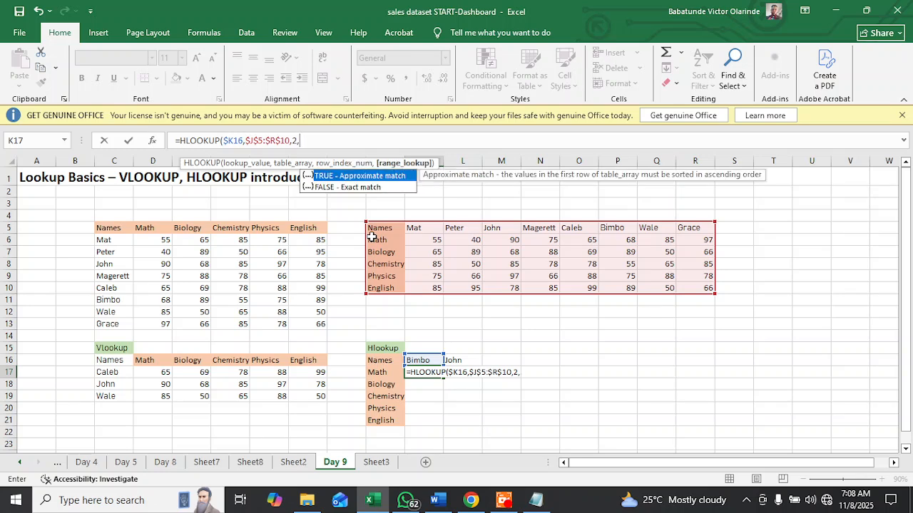
double_click(350, 189)
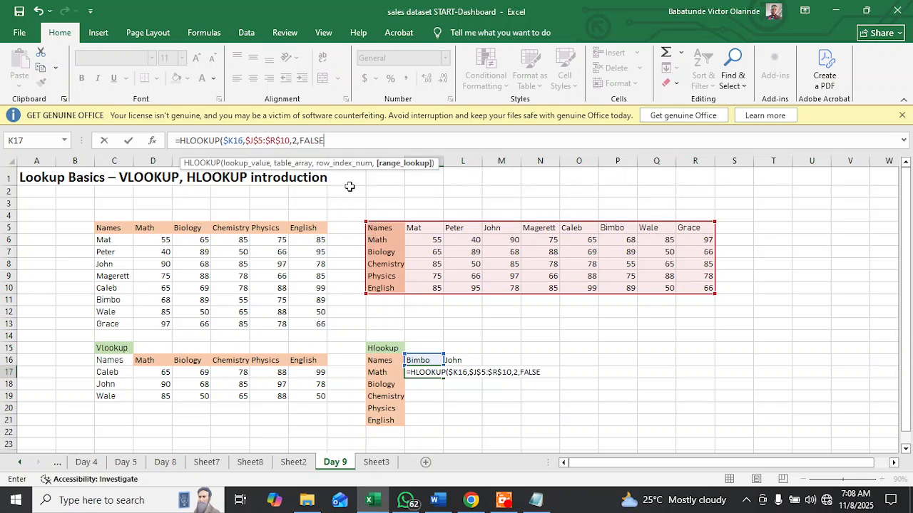
type(")")
key("Return")
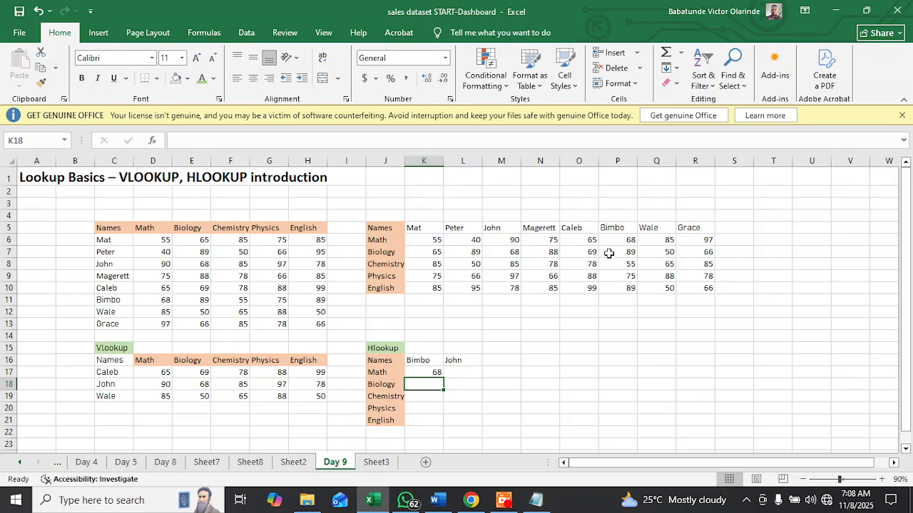
Fill the K17 HLOOKUP formula across to L17 and compare the formulas in the two cells.
left_click(437, 372)
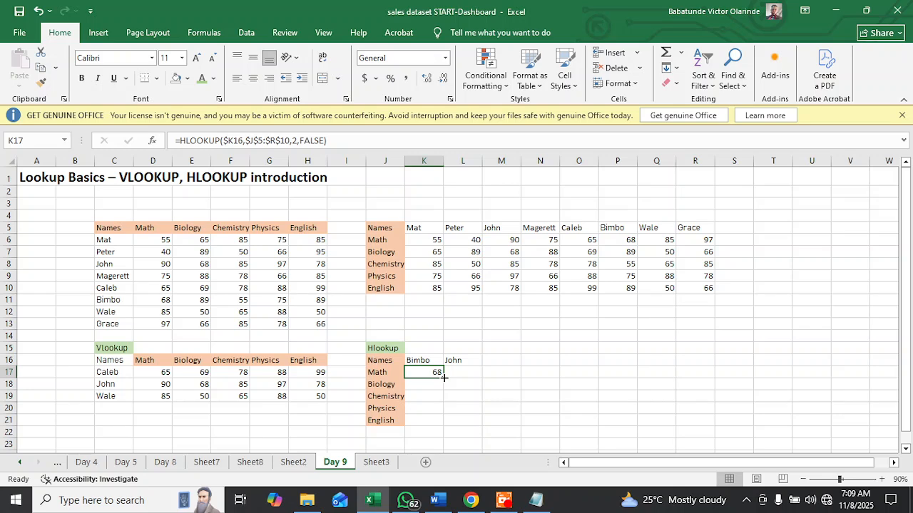
left_click_drag(443, 378, 471, 378)
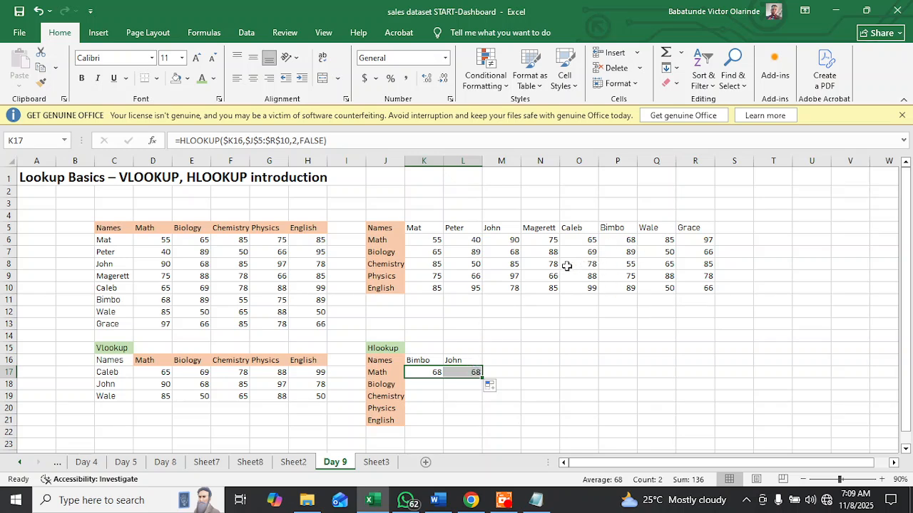
left_click(474, 373)
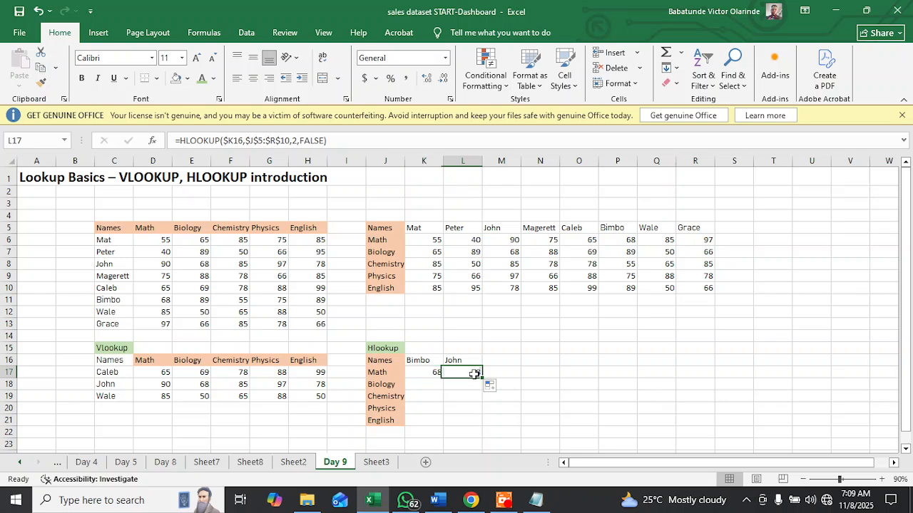
left_click(427, 374)
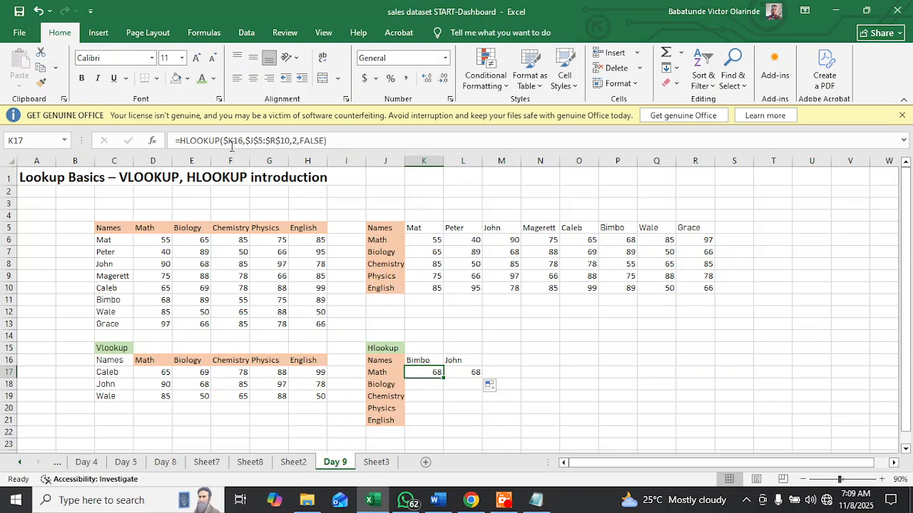
left_click(458, 373)
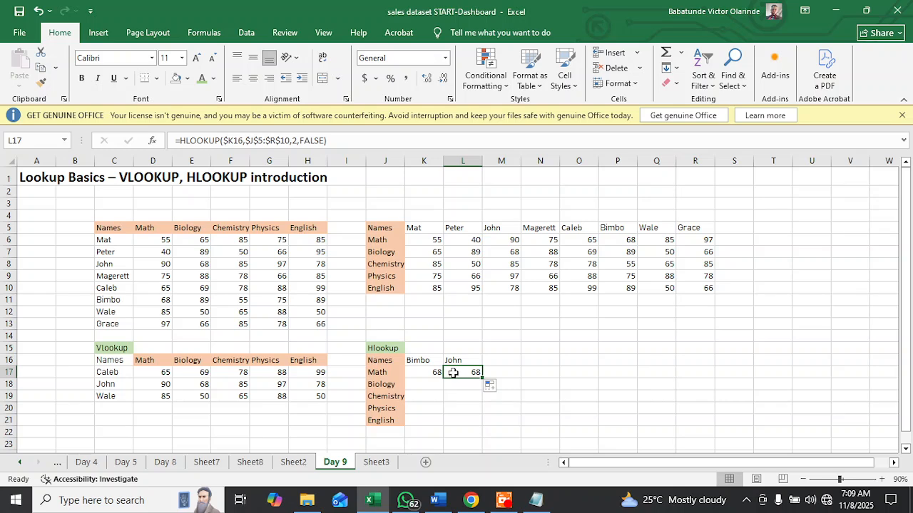
Change the lookup value in the K17 HLOOKUP formula to the row-locked reference K$16.
left_click(429, 373)
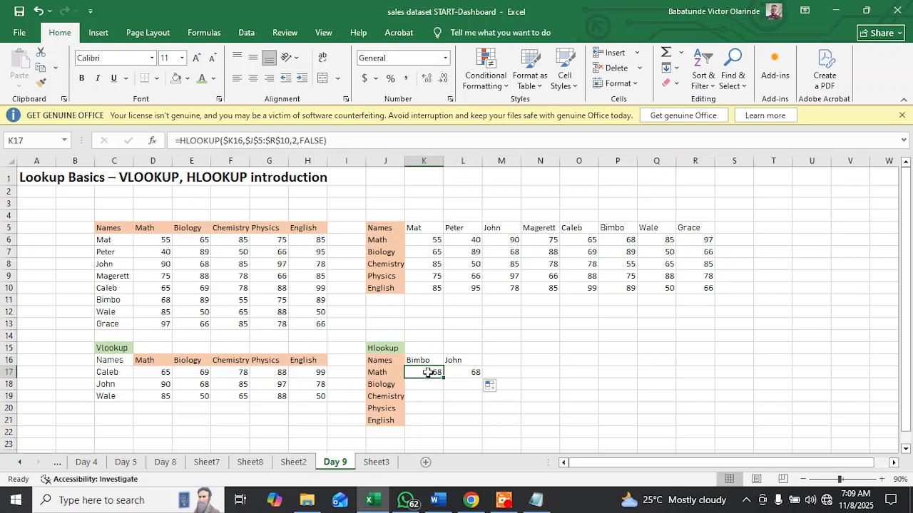
left_click(227, 140)
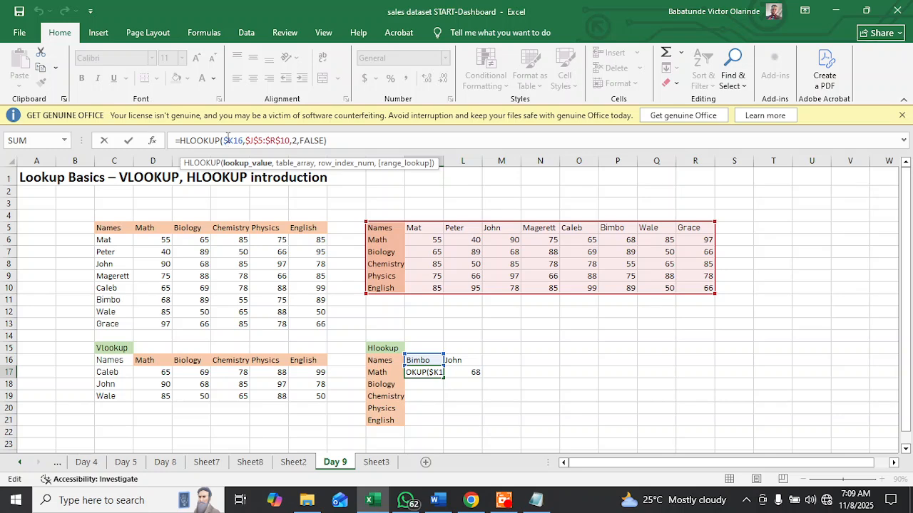
key("BackSpace")
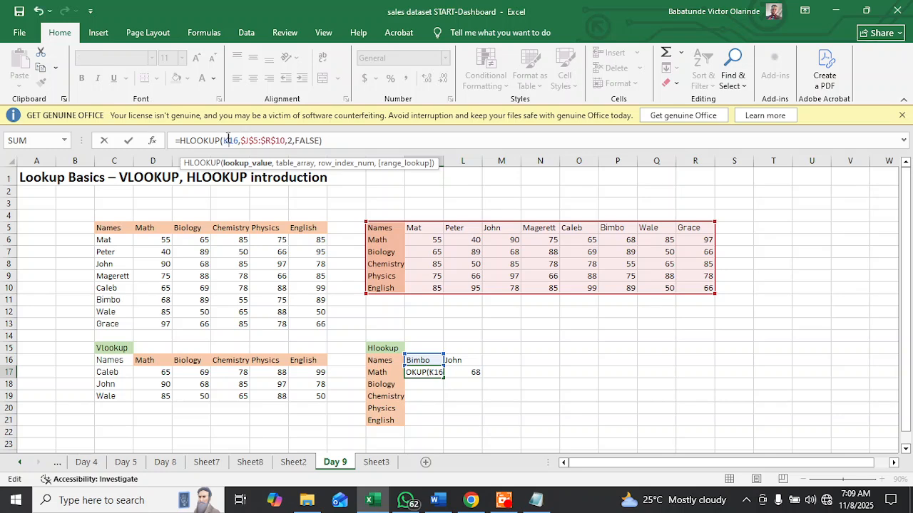
type("$")
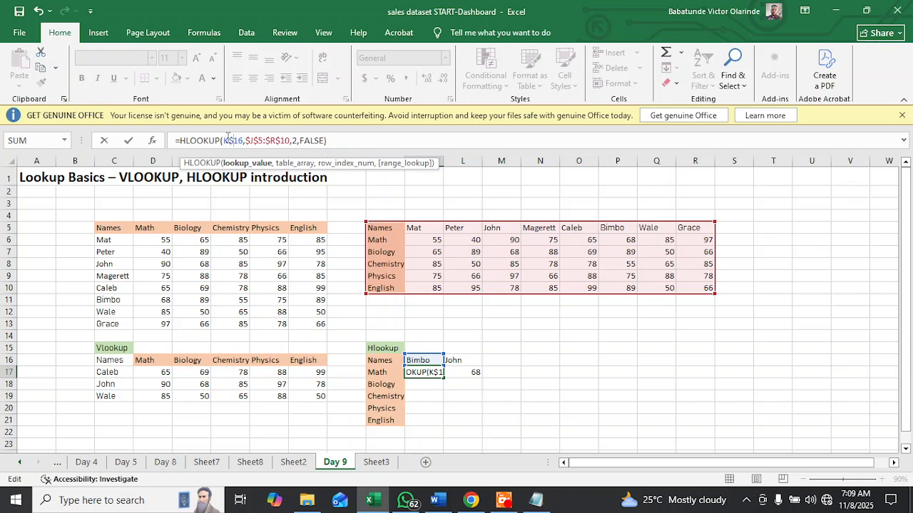
key("Return")
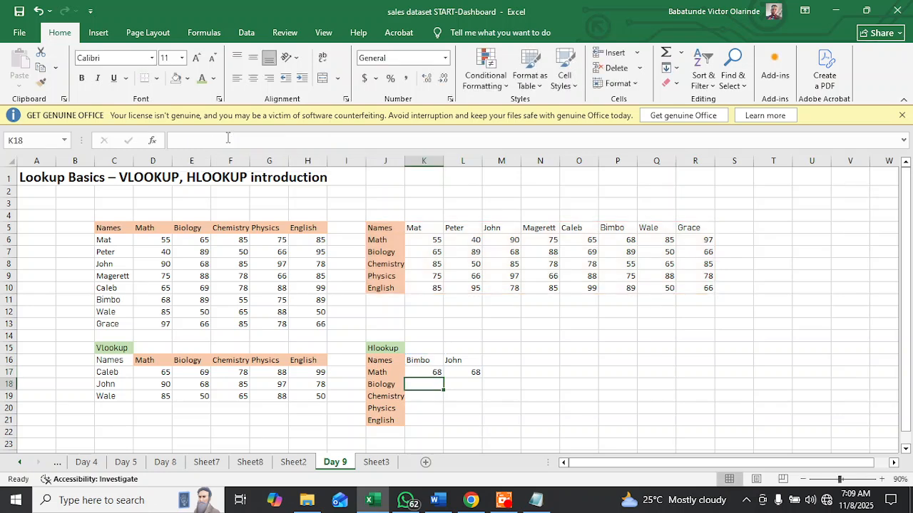
Fill the row-locked K17 HLOOKUP formula across to L17 and check the references in both cells.
left_click(433, 374)
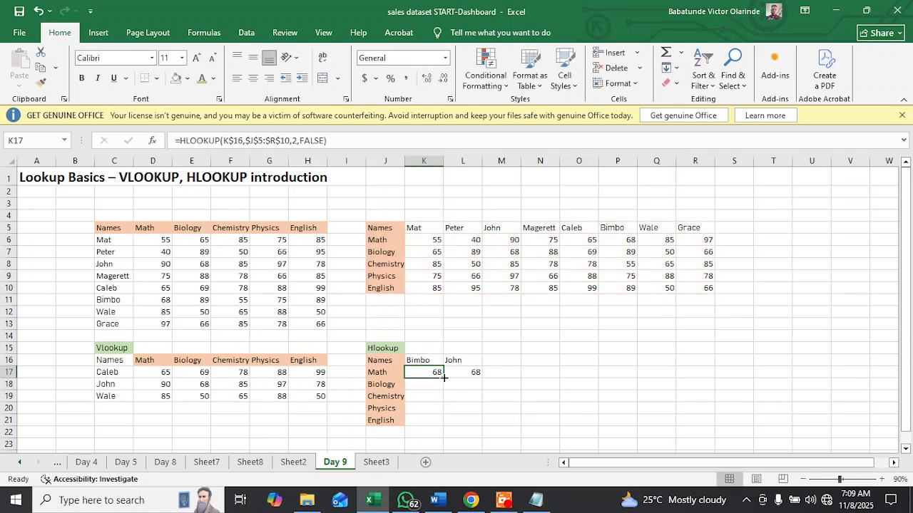
left_click_drag(442, 375, 475, 383)
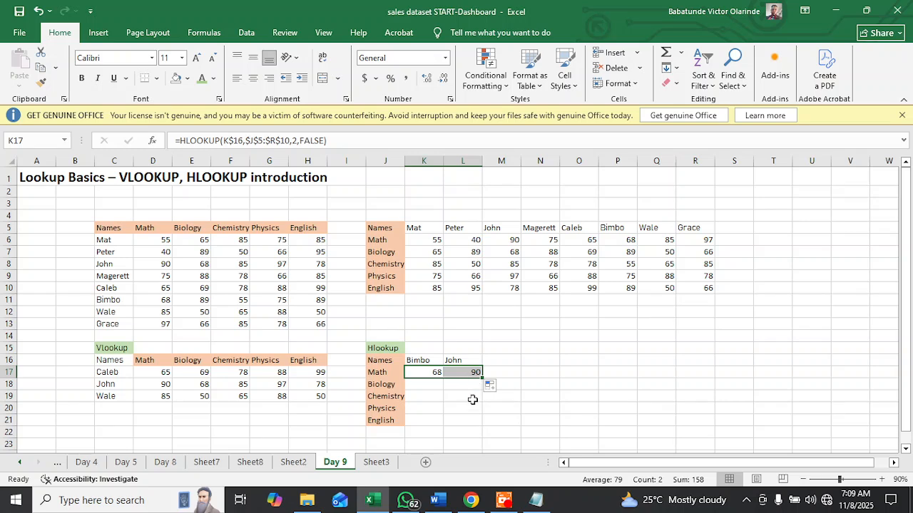
left_click(471, 410)
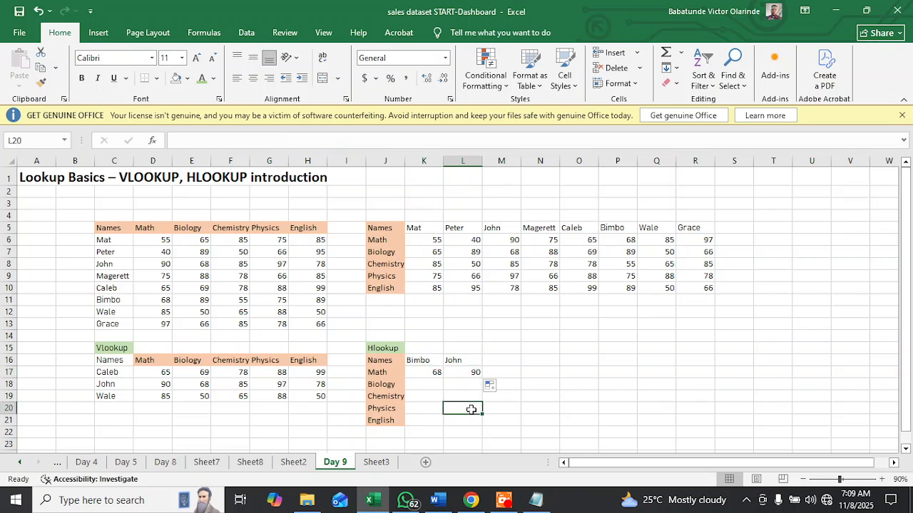
left_click(467, 372)
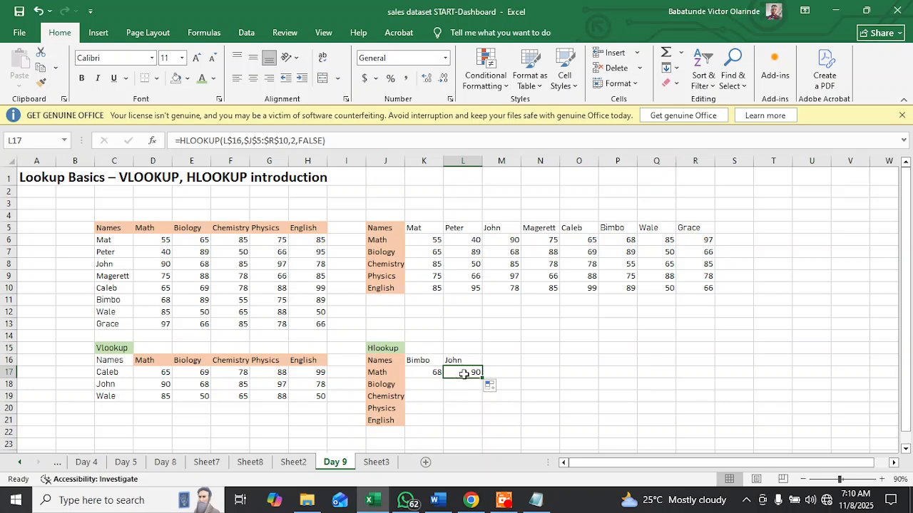
left_click(433, 373)
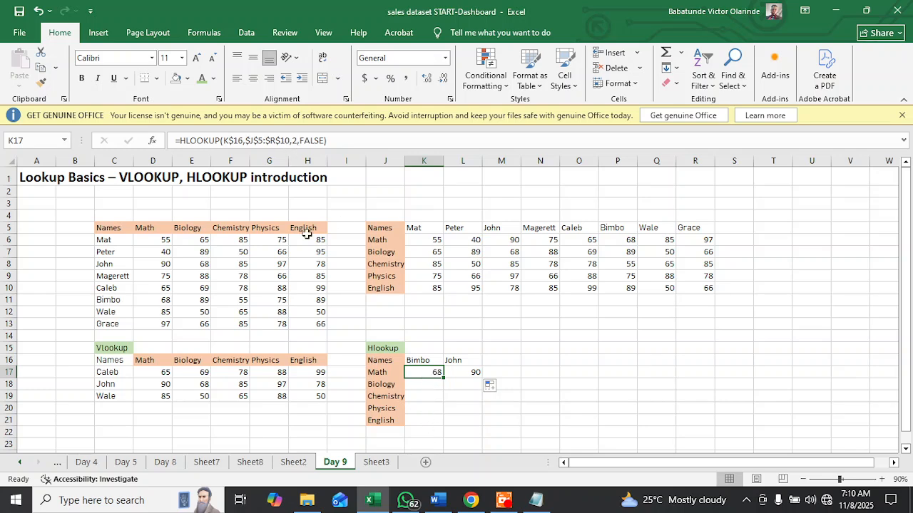
Fill the K17 HLOOKUP formula down the Bimbo column through the English row in K21.
left_click(429, 383)
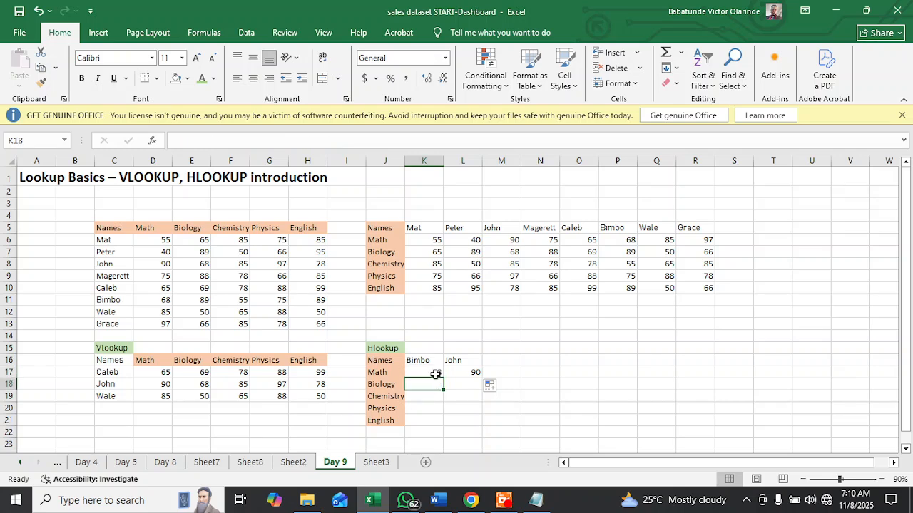
left_click(436, 374)
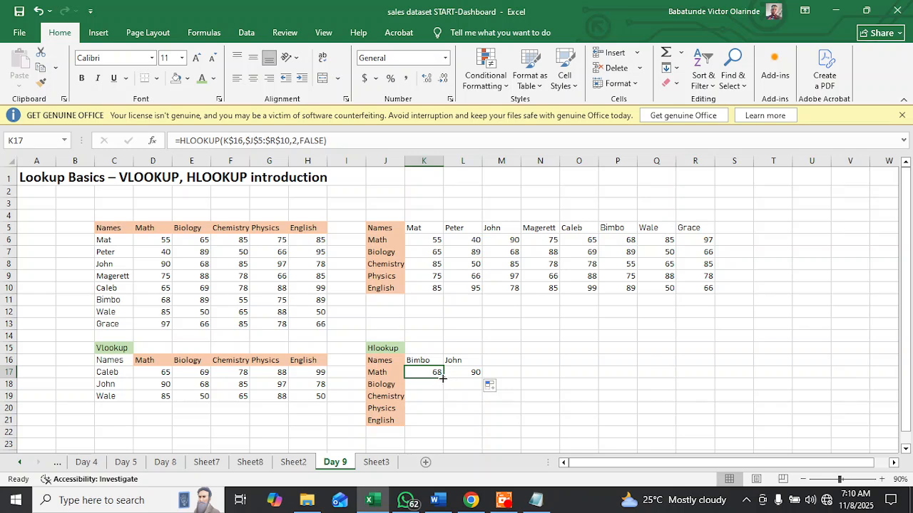
left_click_drag(443, 379, 437, 422)
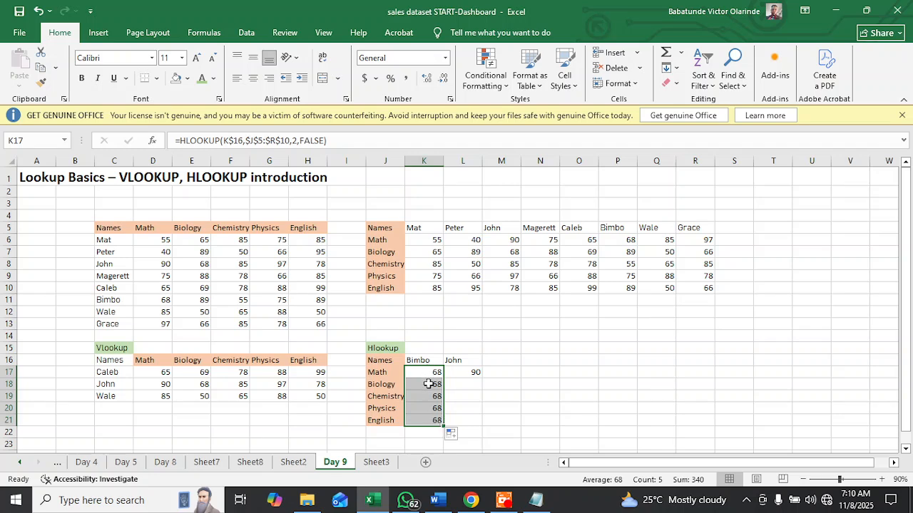
Set the row index number in Bimbo's Biology formula in K18 to 3.
left_click(428, 383)
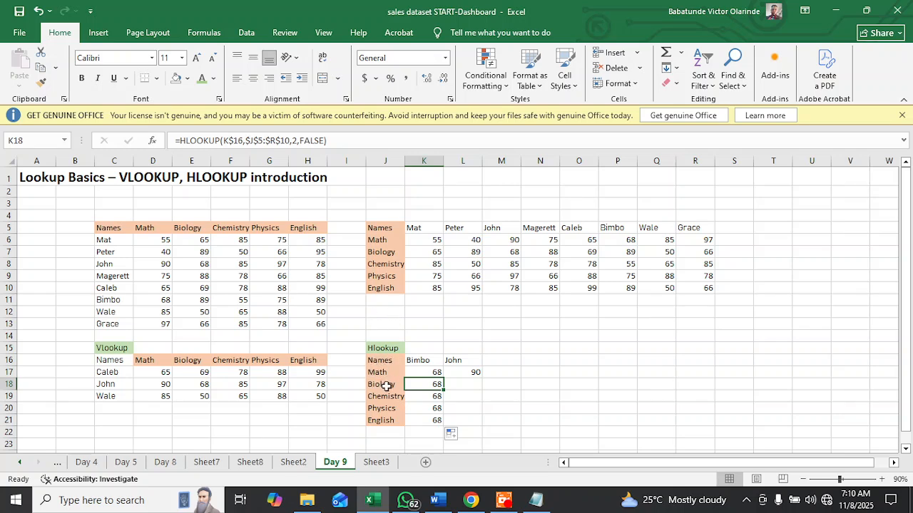
left_click(297, 141)
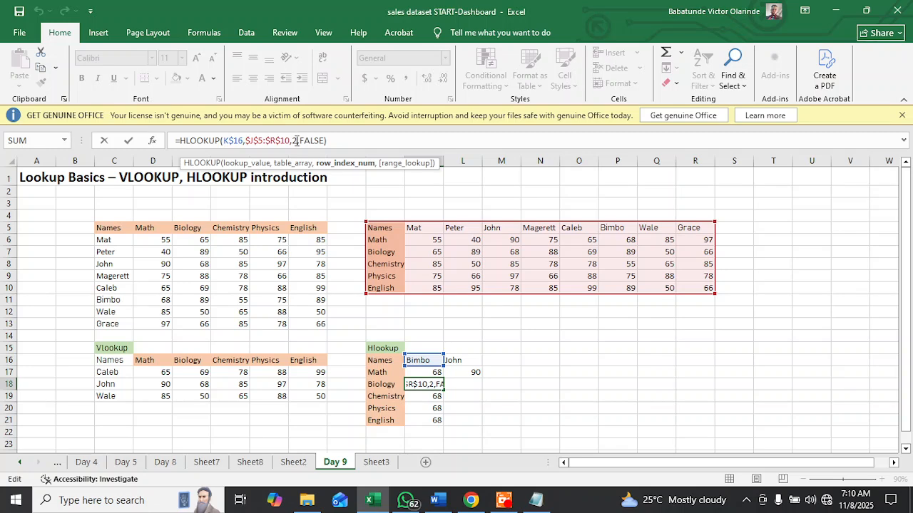
key("BackSpace")
type("2")
key("Return")
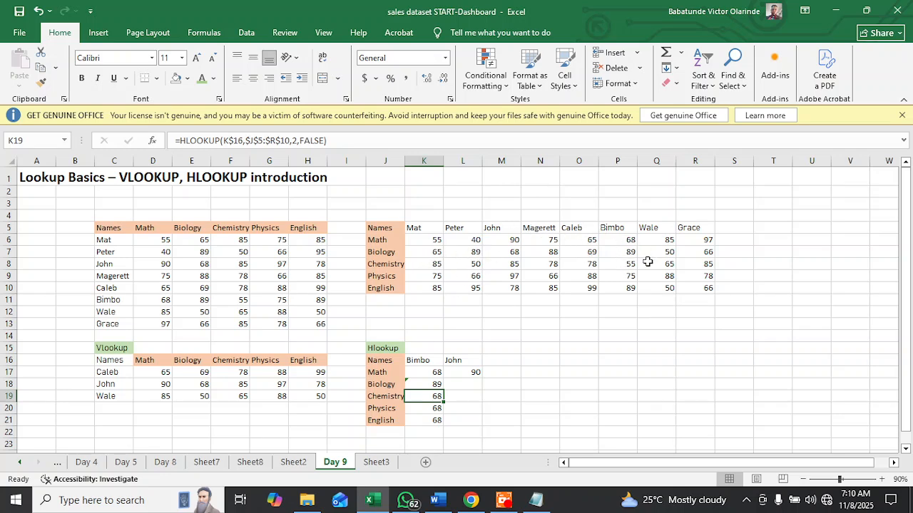
Set the row index number in Bimbo's Chemistry formula in K19 to 4.
left_click(435, 386)
left_click(433, 396)
left_click(295, 141)
key("BackSpace")
type("4")
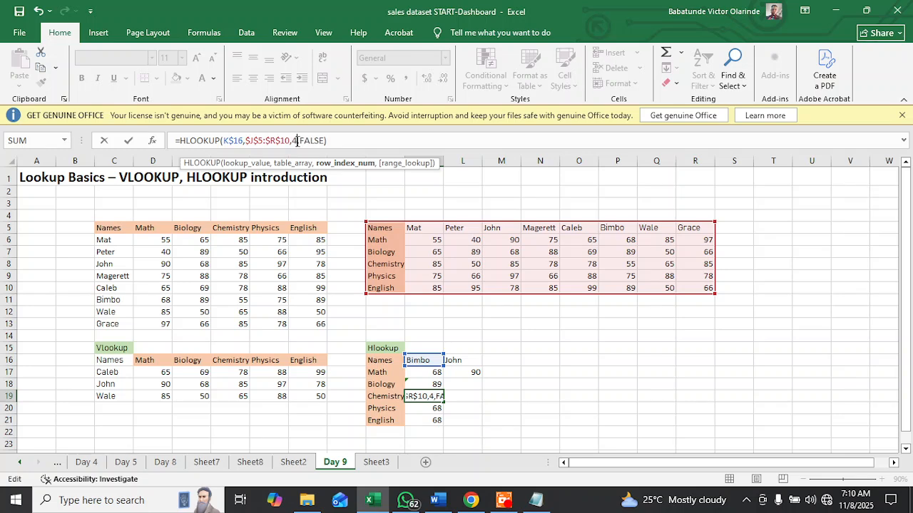
key("Return")
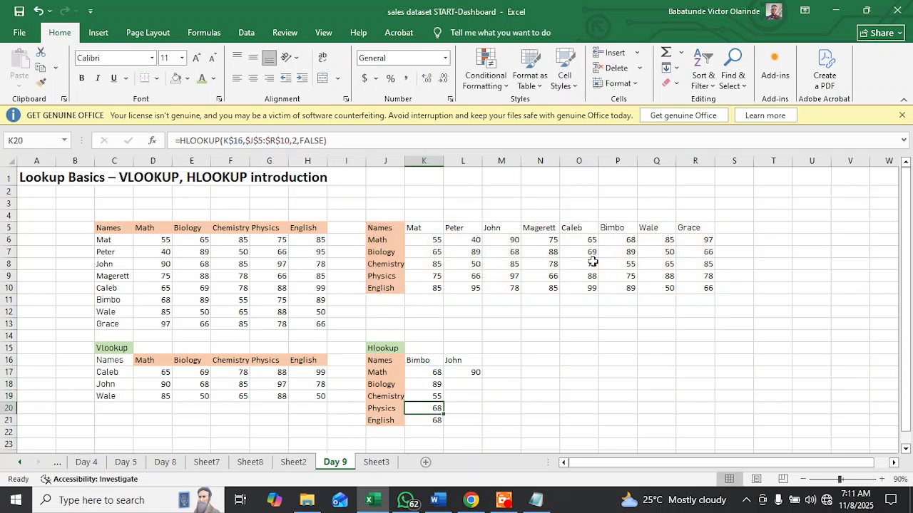
Fill the K18 Biology formula across to L18 for John and view the formula in K20.
left_click(437, 385)
left_click_drag(437, 385, 475, 387)
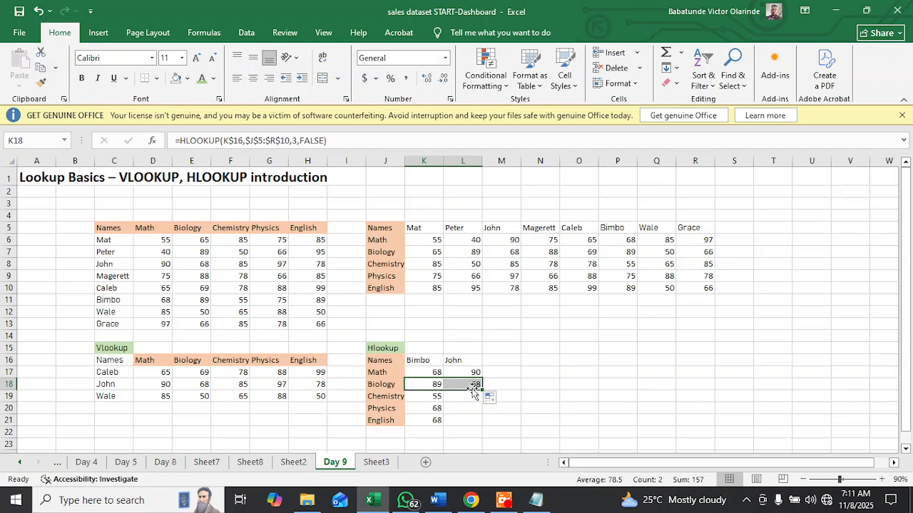
left_click(433, 408)
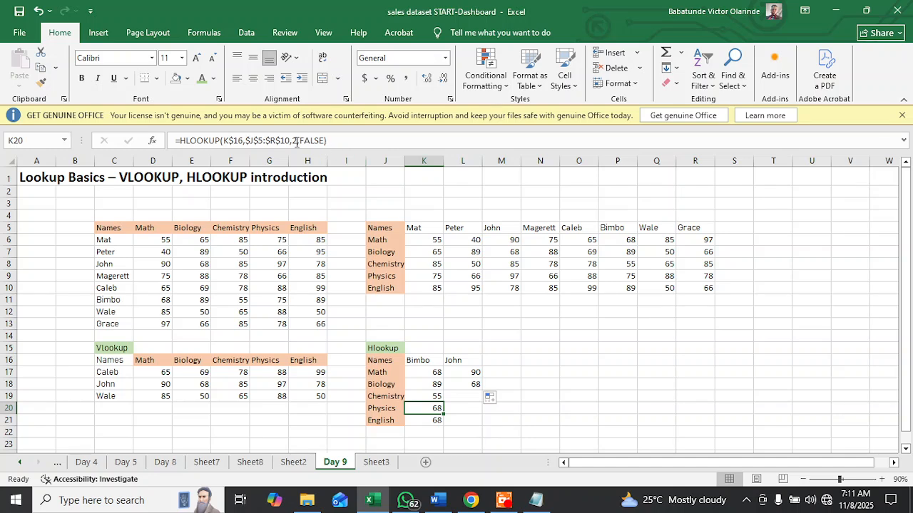
Replace the fixed row index in the K17 HLOOKUP formula with ROW(J16) followed by a minus sign.
left_click(438, 374)
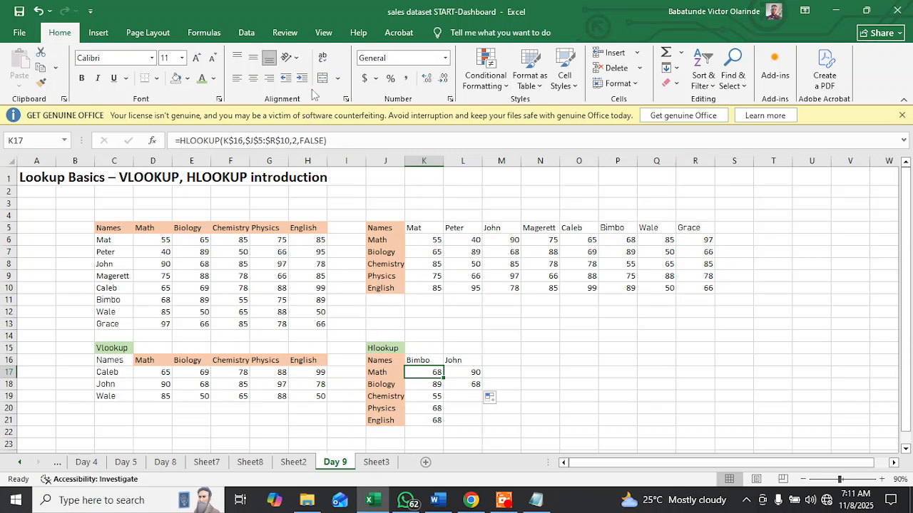
left_click(295, 141)
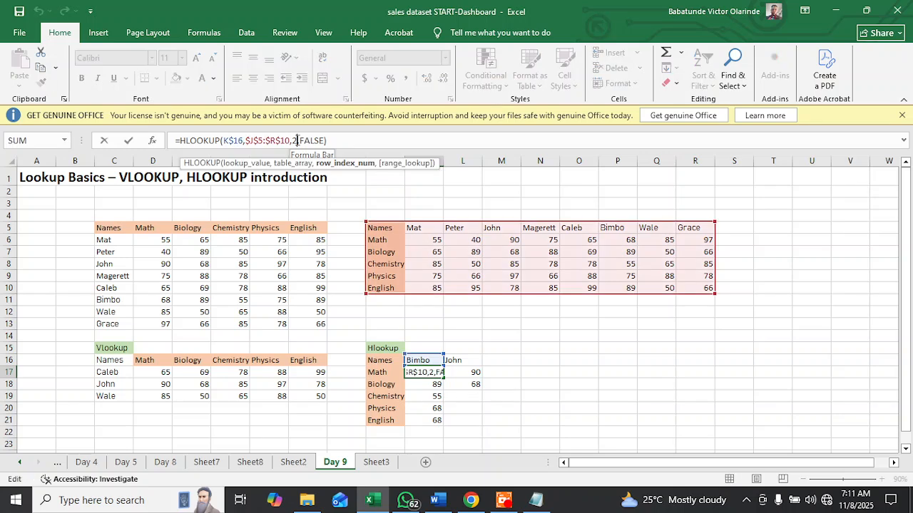
key("BackSpace")
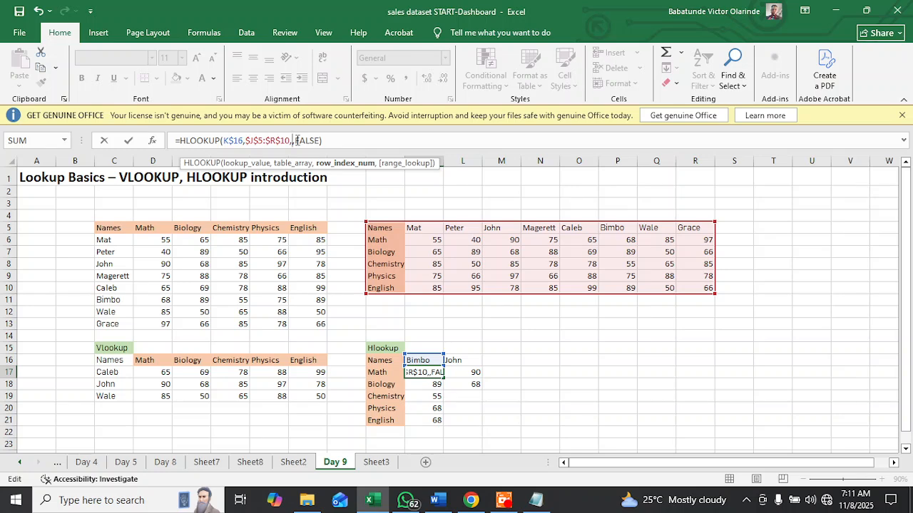
type("RO")
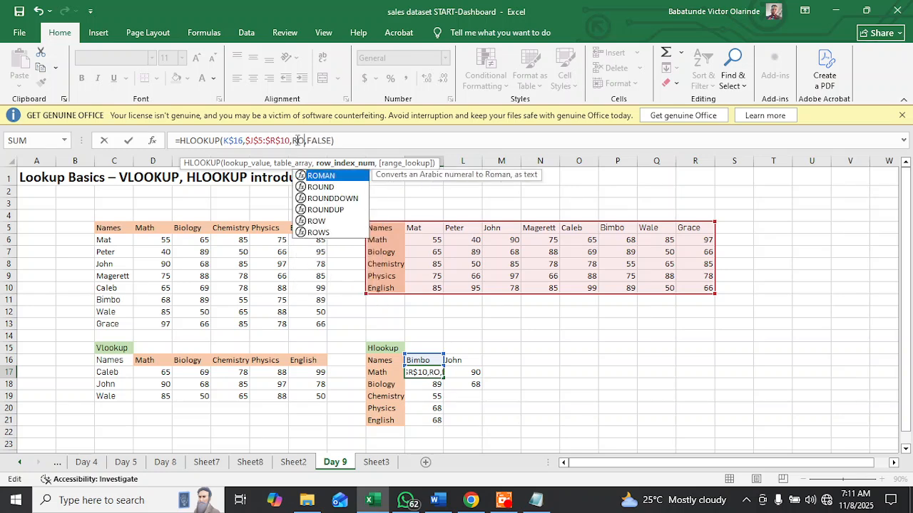
type("W")
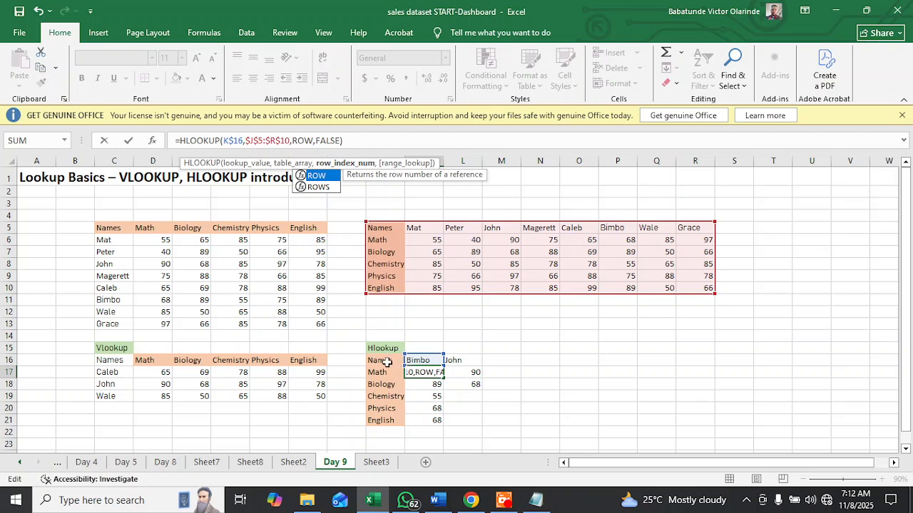
left_click(386, 361)
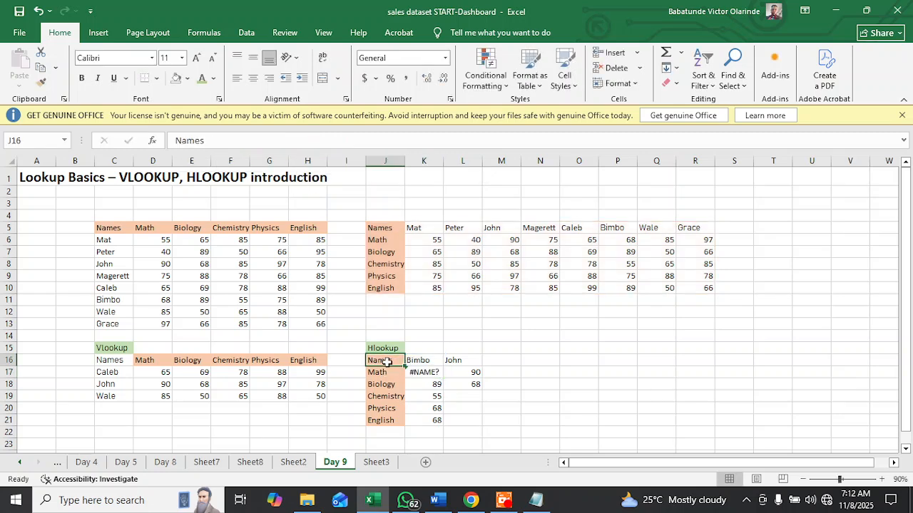
left_click(420, 378)
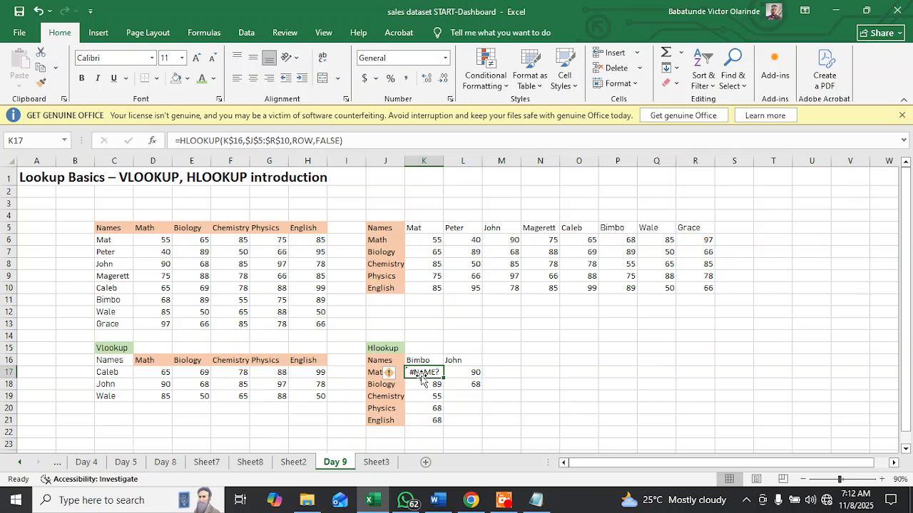
left_click(312, 142)
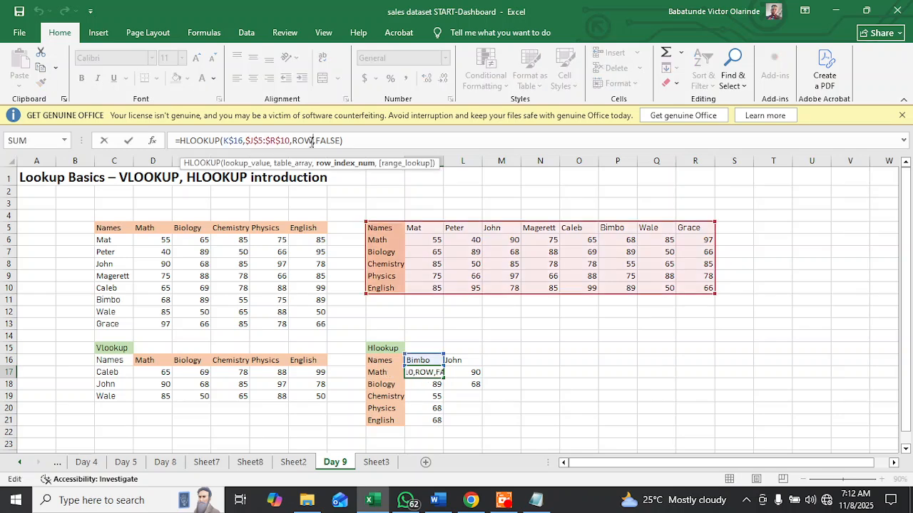
type("(")
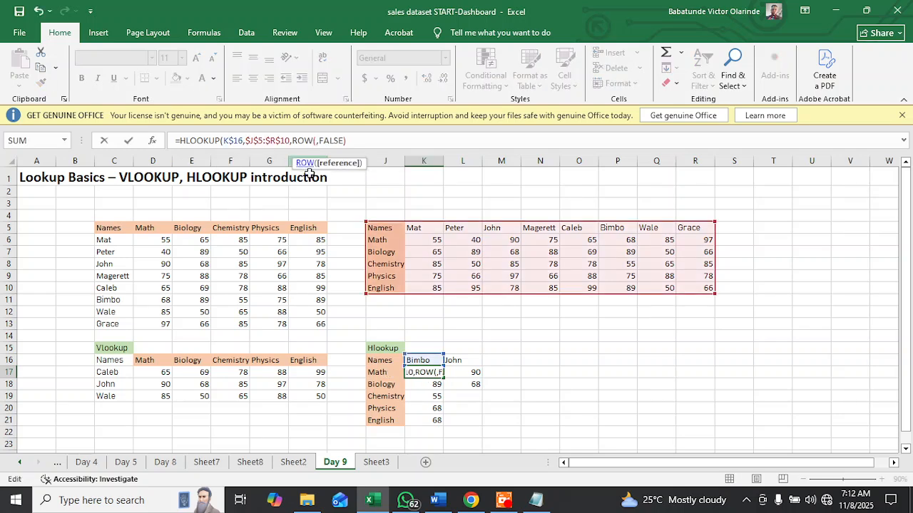
left_click(390, 362)
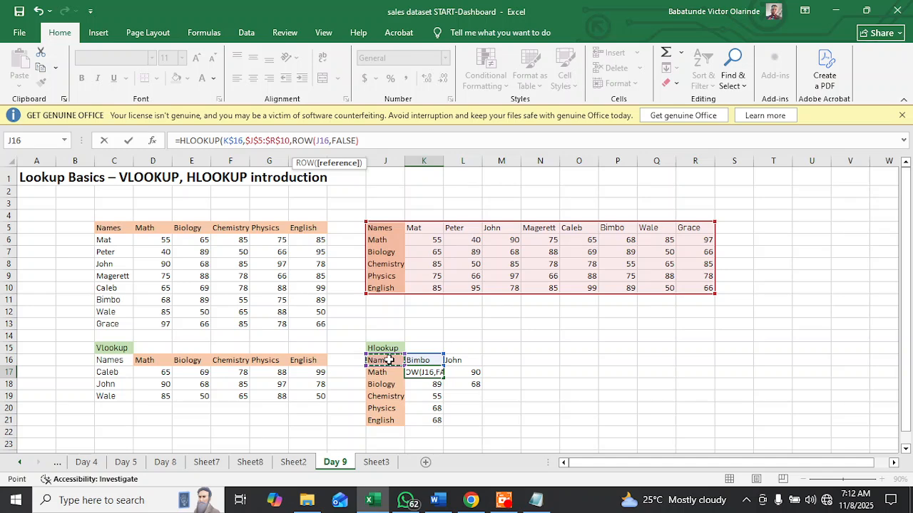
type(")-")
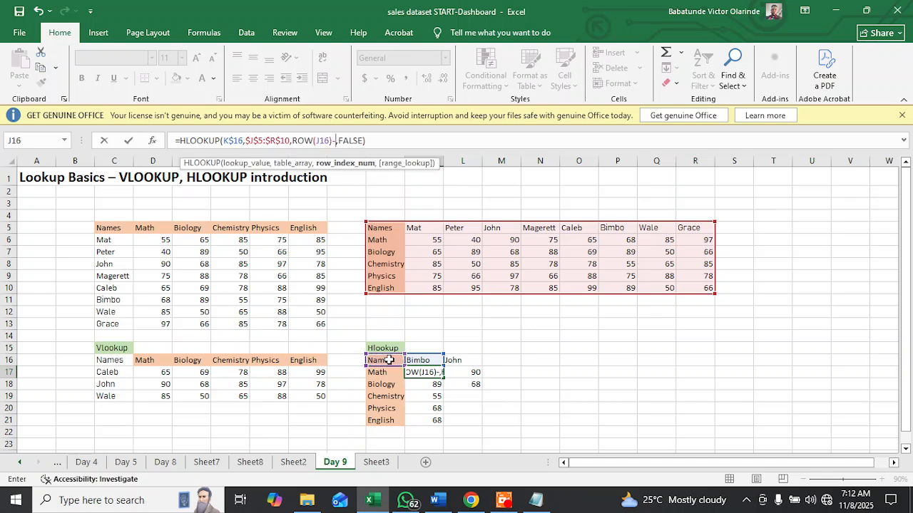
Complete the row index argument of the K17 HLOOKUP formula as ROW(J16)-ROW(J17)+1.
type("ROW9")
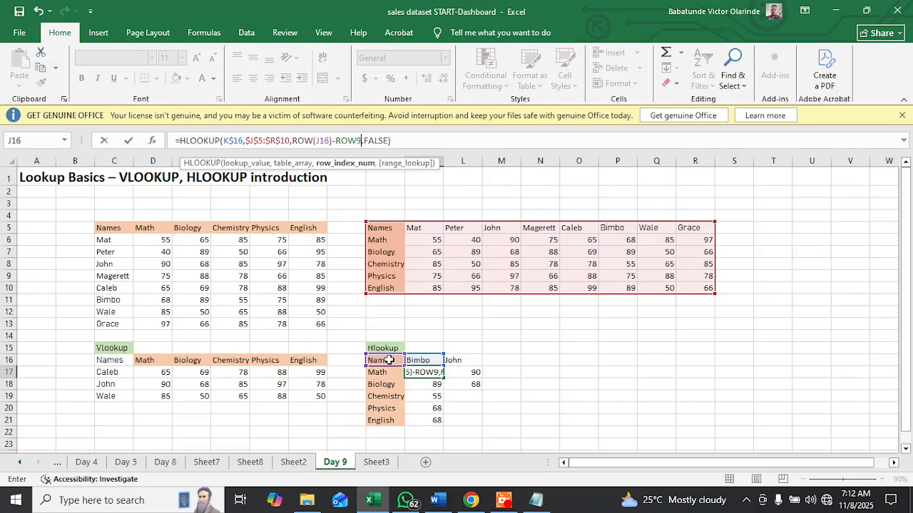
left_click(381, 374)
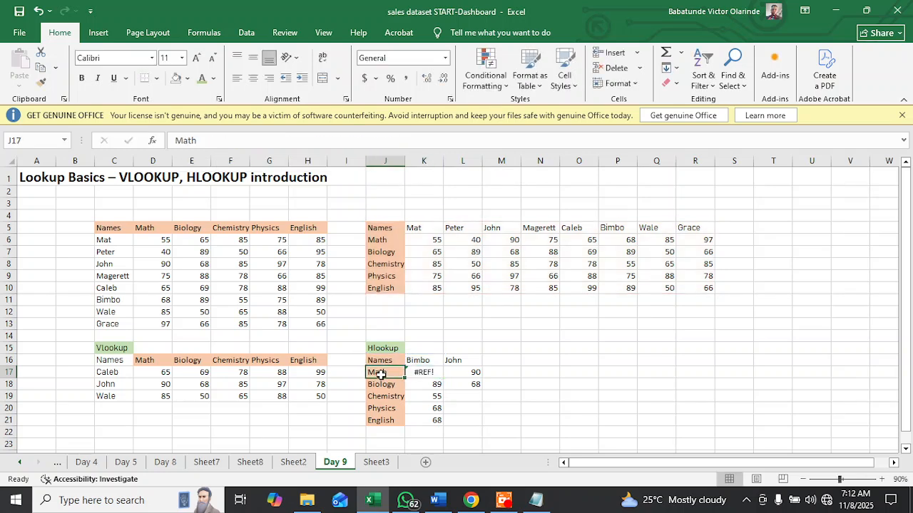
left_click(420, 371)
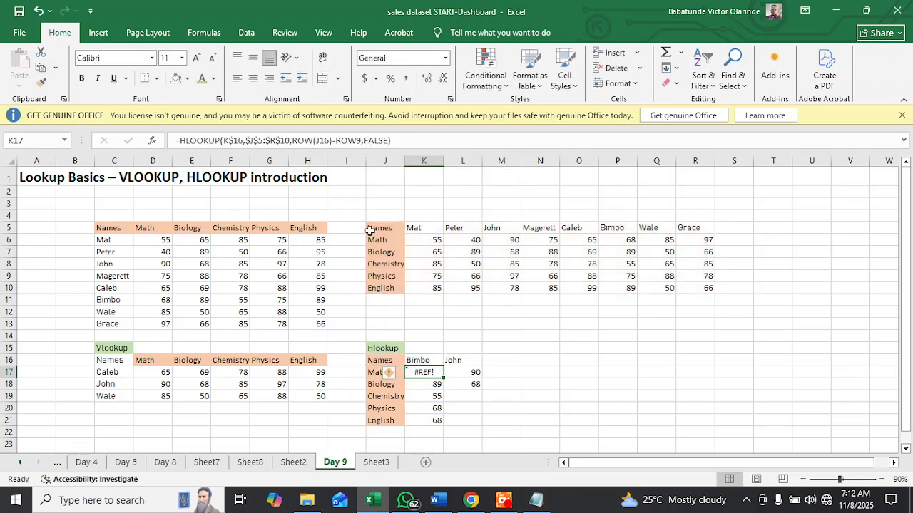
left_click(360, 141)
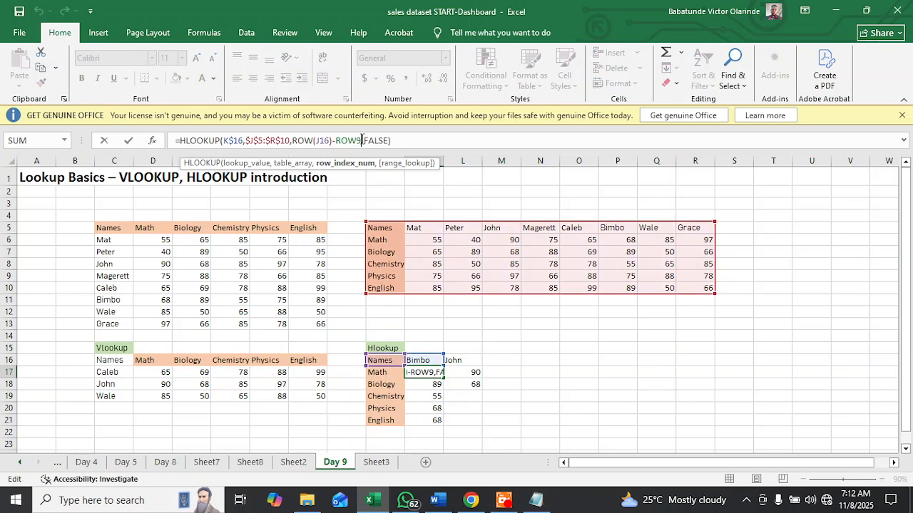
key("BackSpace")
type("(")
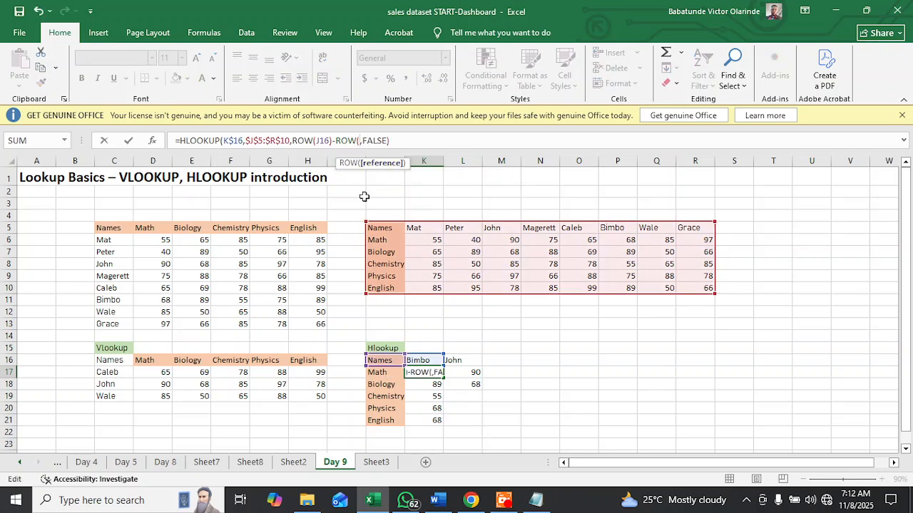
left_click(385, 372)
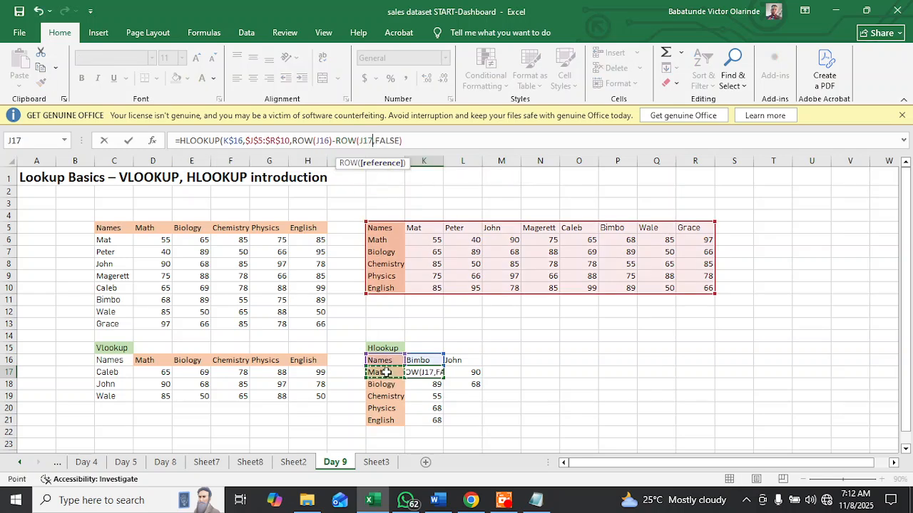
type(")")
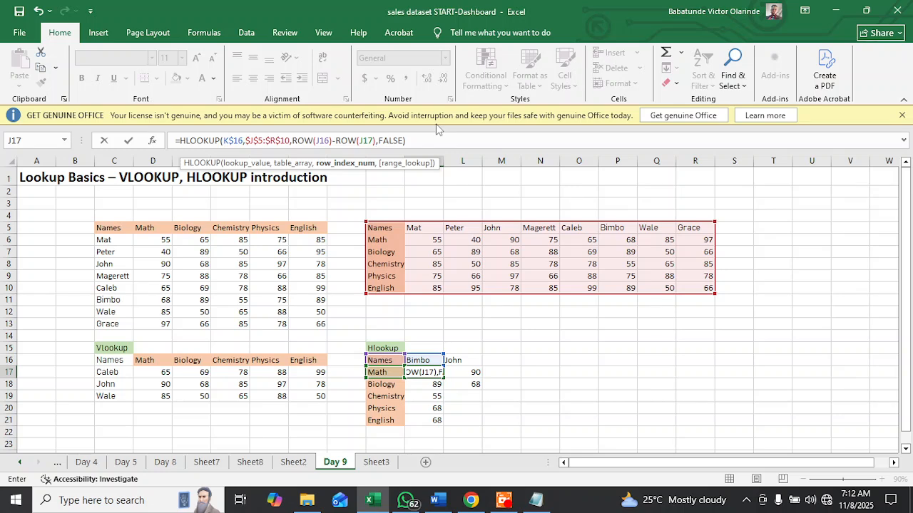
type("+1")
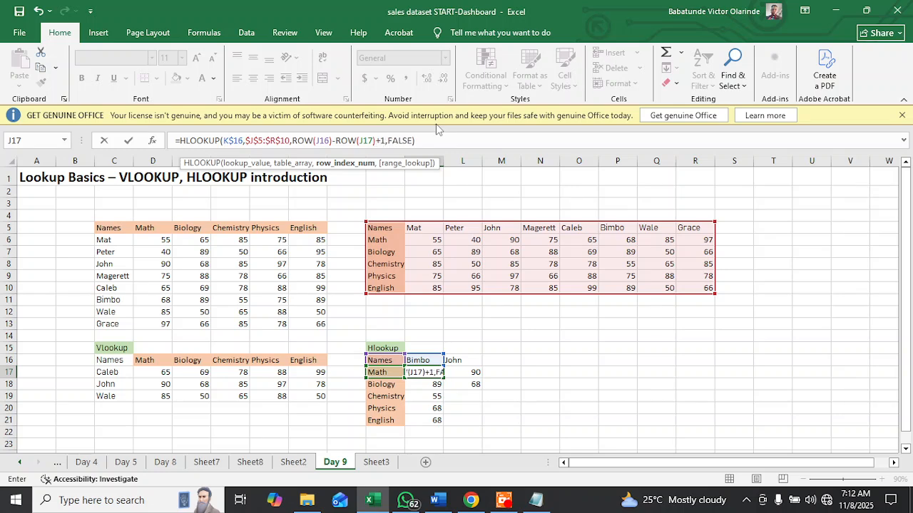
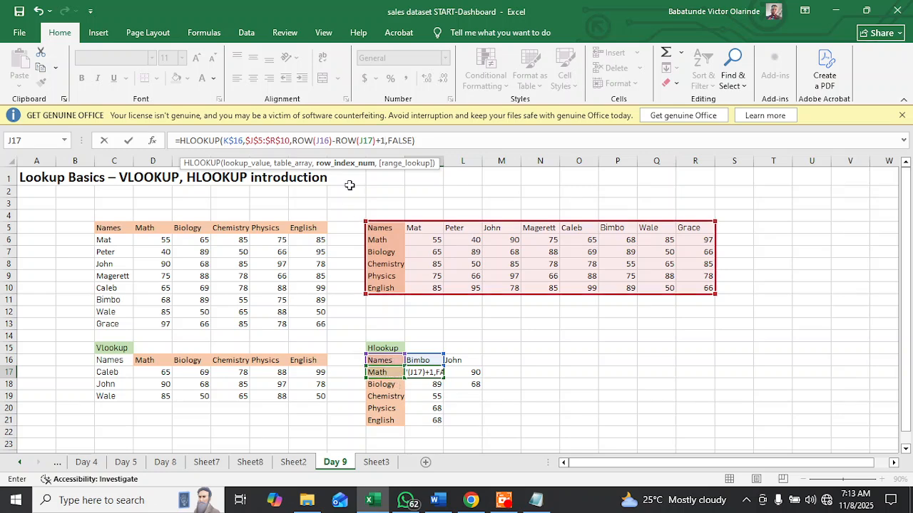
Swap the two ROW references in the K17 formula so the row index reads ROW(J17)-ROW(J16)+1.
left_click(330, 140)
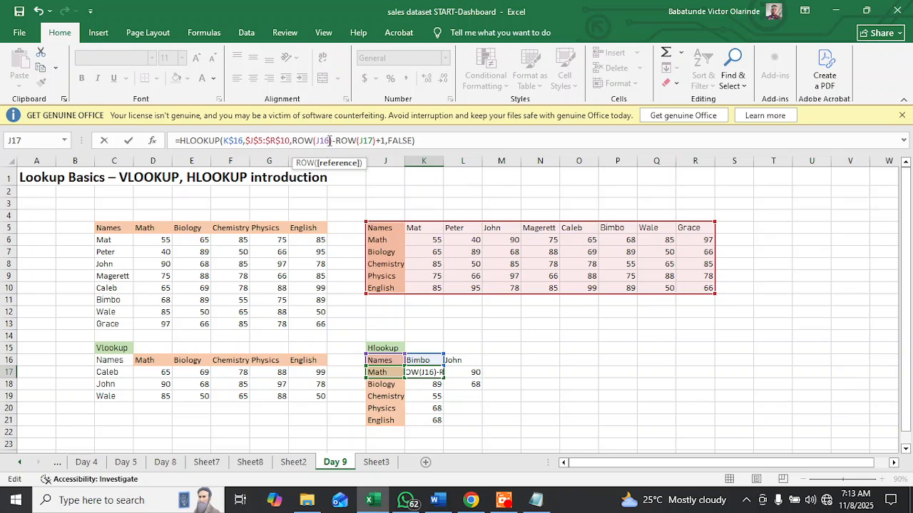
key("BackSpace")
type("7")
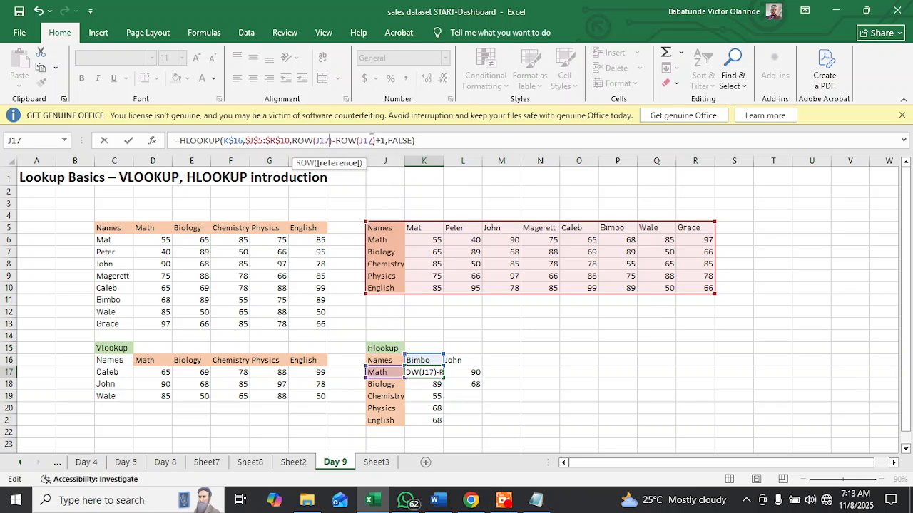
left_click(372, 140)
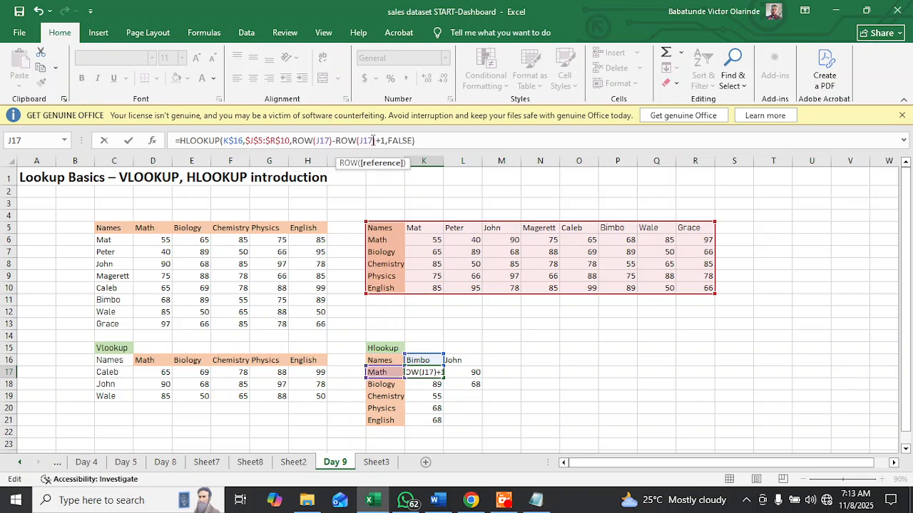
key("BackSpace")
type("6")
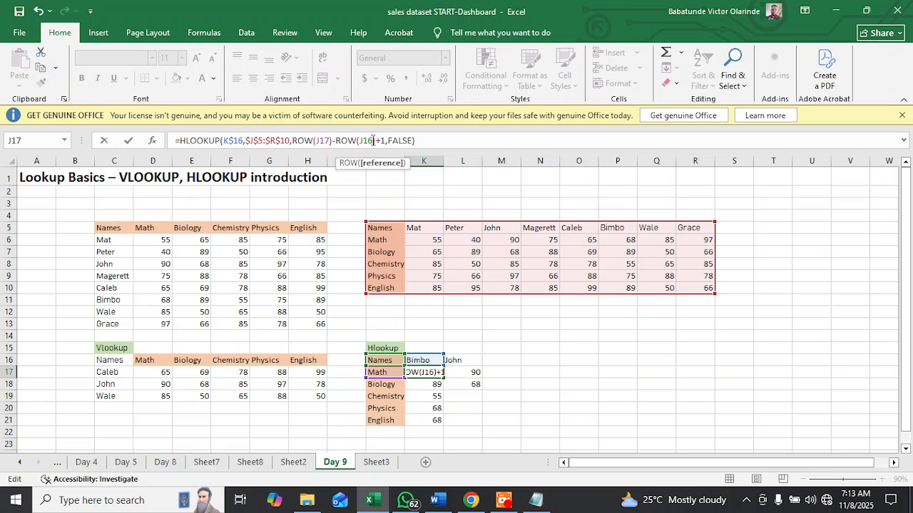
key("Return")
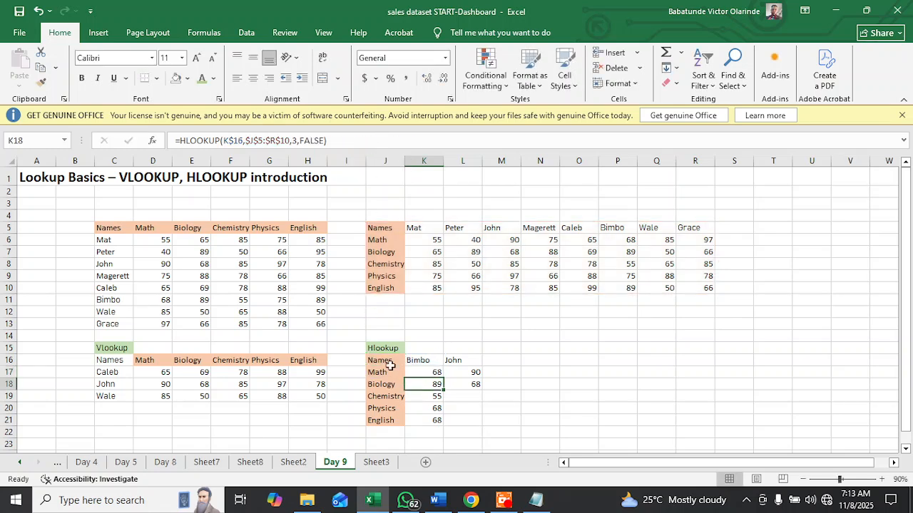
Make the J16 reference in the K17 formula absolute as $J$16 and fill the formula down to K21.
left_click(424, 371)
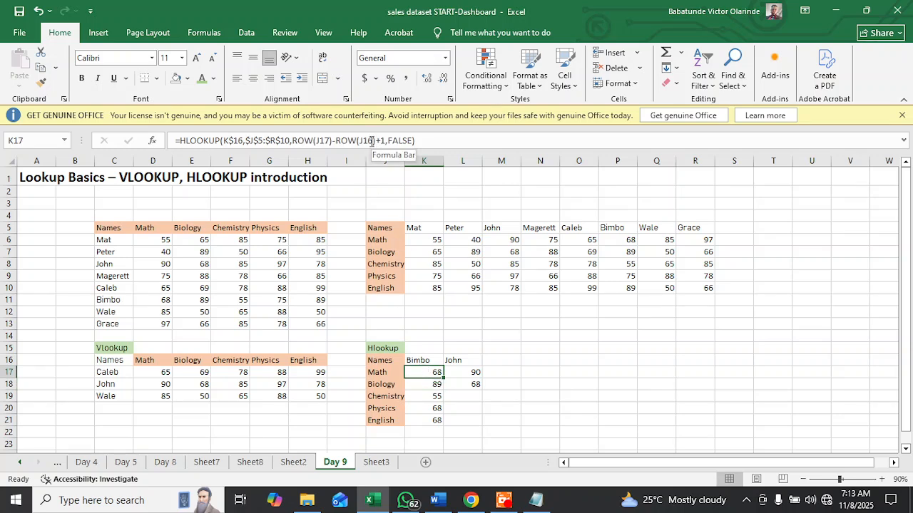
double_click(368, 141)
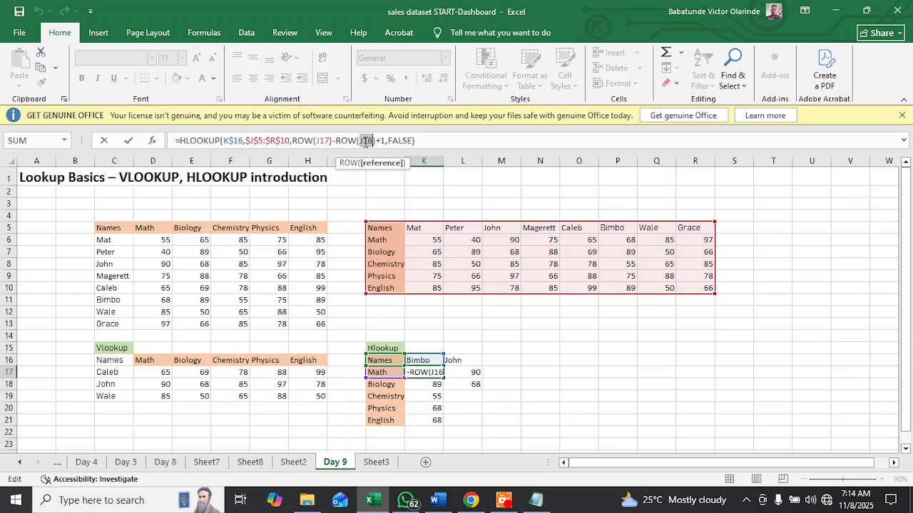
key("F4")
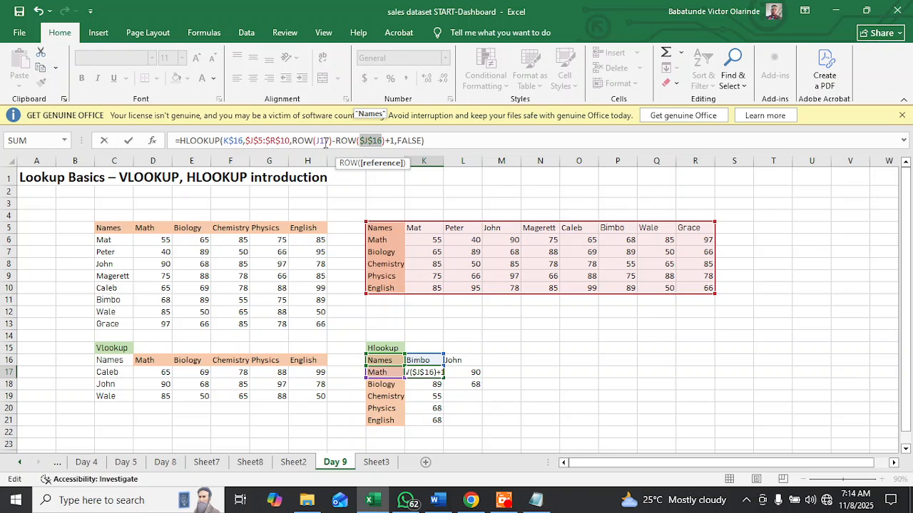
key("Return")
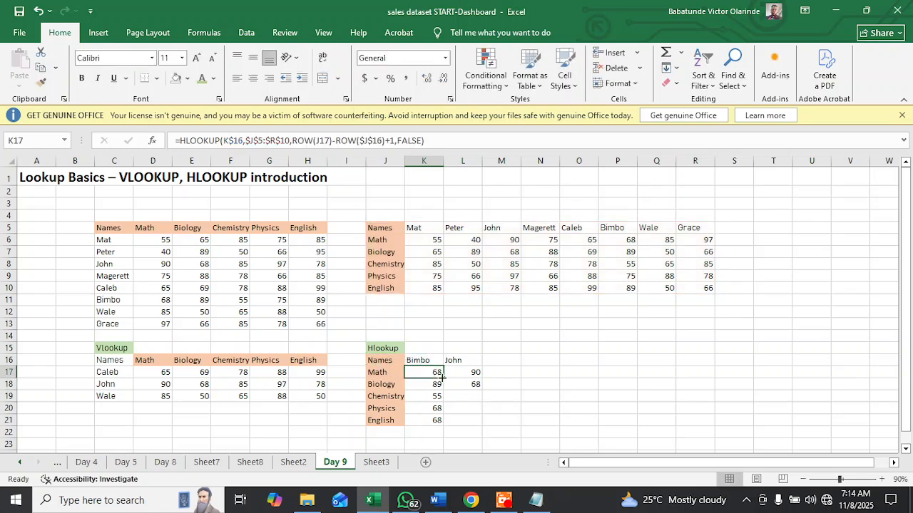
left_click_drag(441, 377, 438, 427)
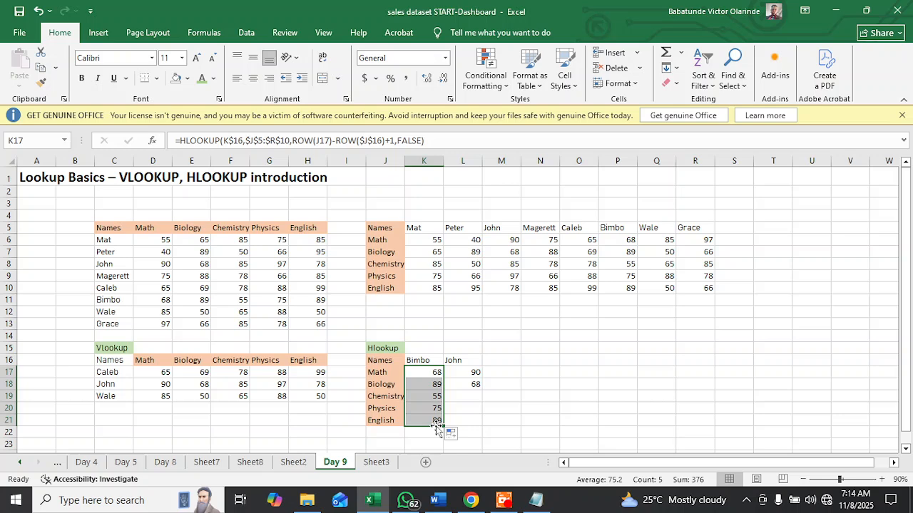
left_click(472, 405)
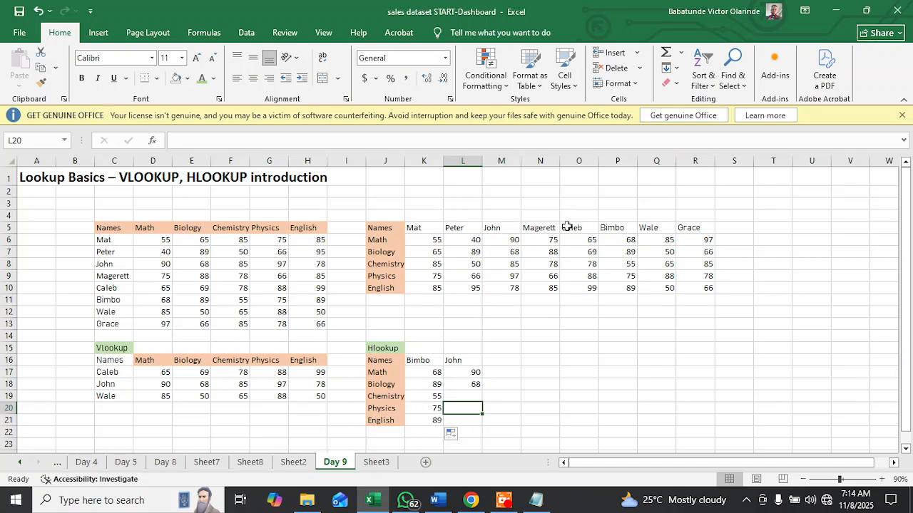
Fill the Biology formula in K18 and the English formula in K21 across to column L.
left_click(436, 394)
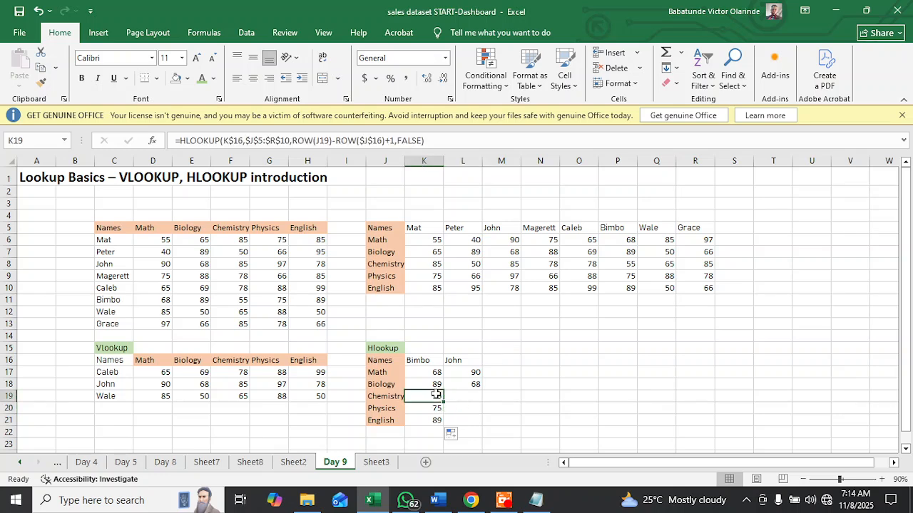
left_click(429, 420)
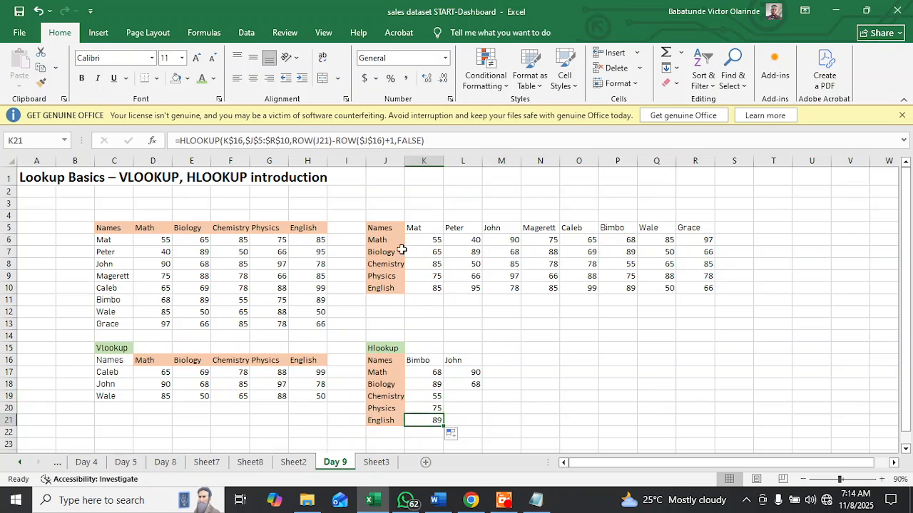
left_click(439, 389)
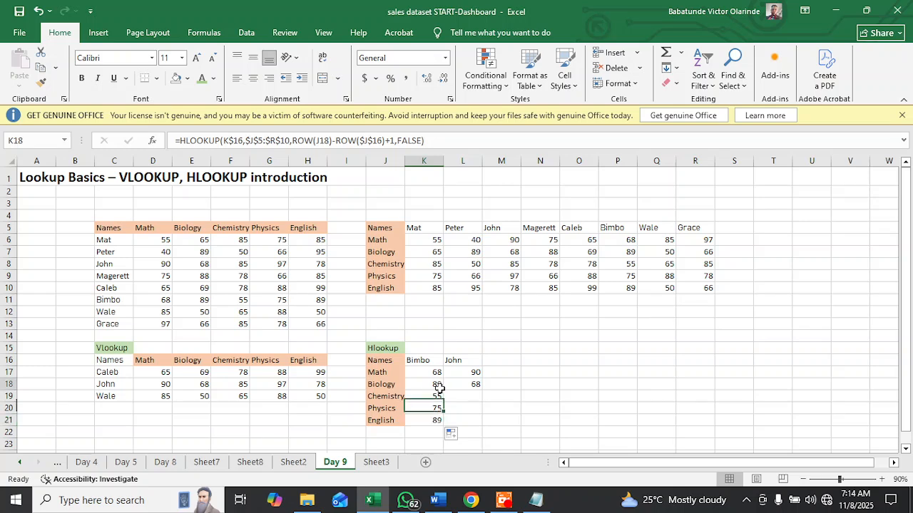
left_click_drag(443, 390, 471, 393)
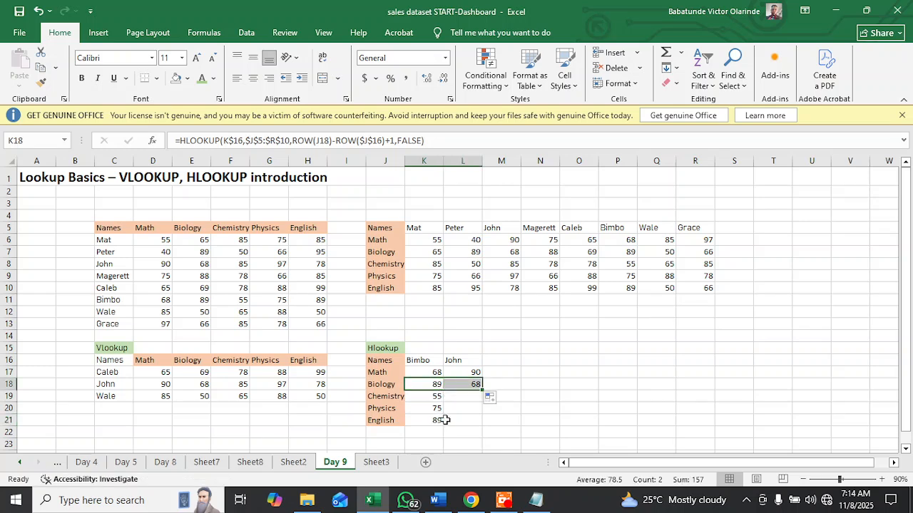
left_click(441, 421)
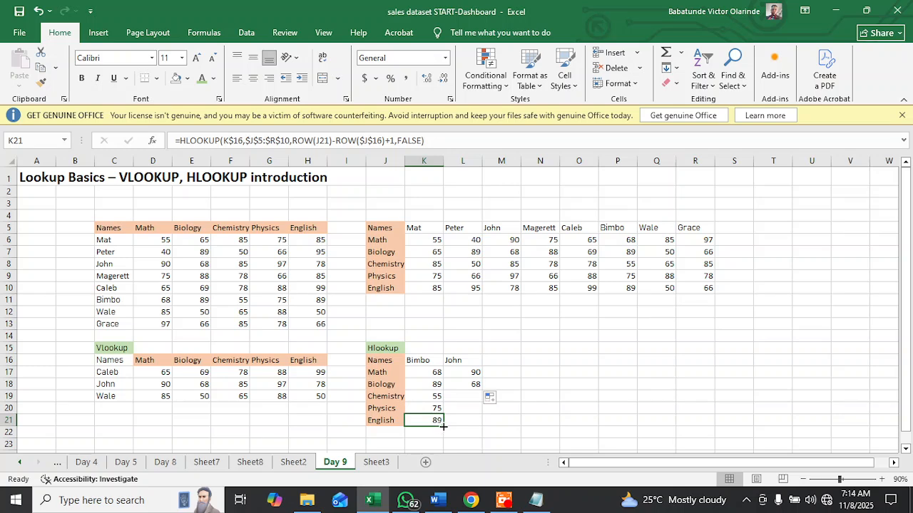
left_click_drag(443, 427, 475, 426)
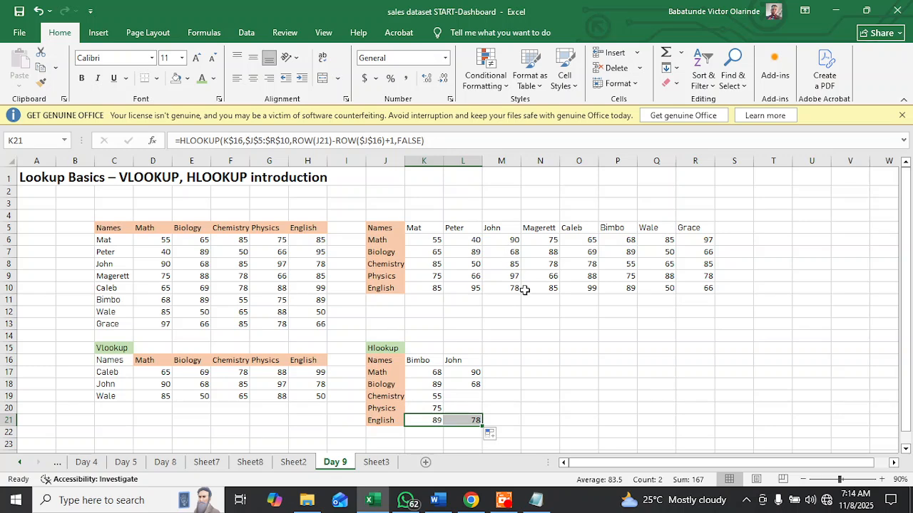
Fill the Physics formula in K20 and the Chemistry formula in K19 across to column L.
left_click(433, 409)
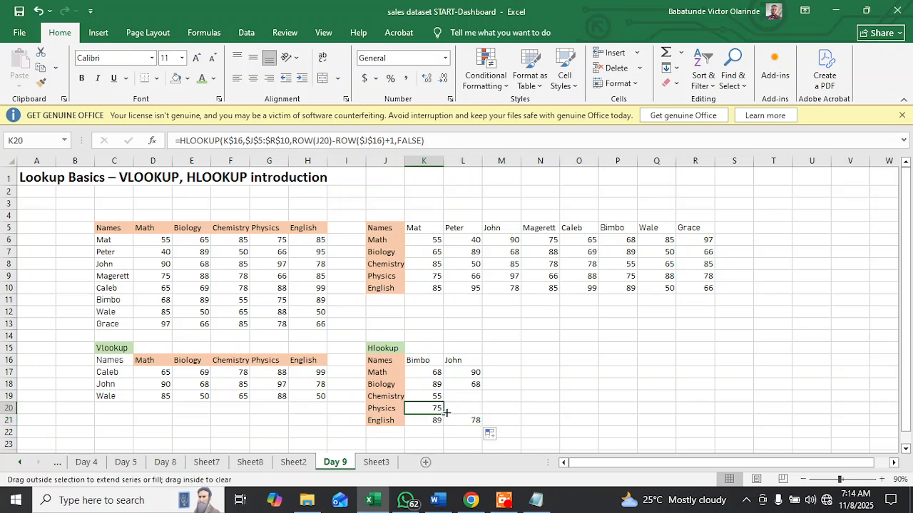
left_click_drag(446, 412, 474, 413)
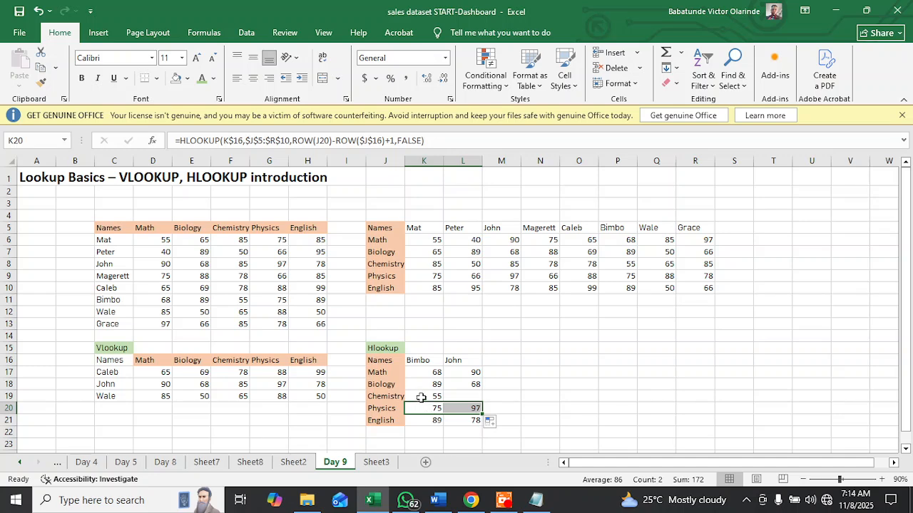
left_click(422, 397)
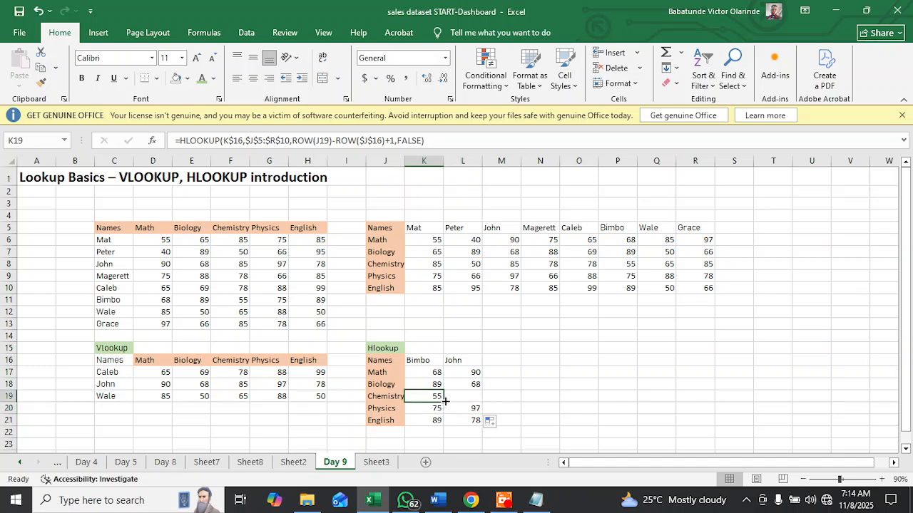
left_click_drag(445, 401, 475, 402)
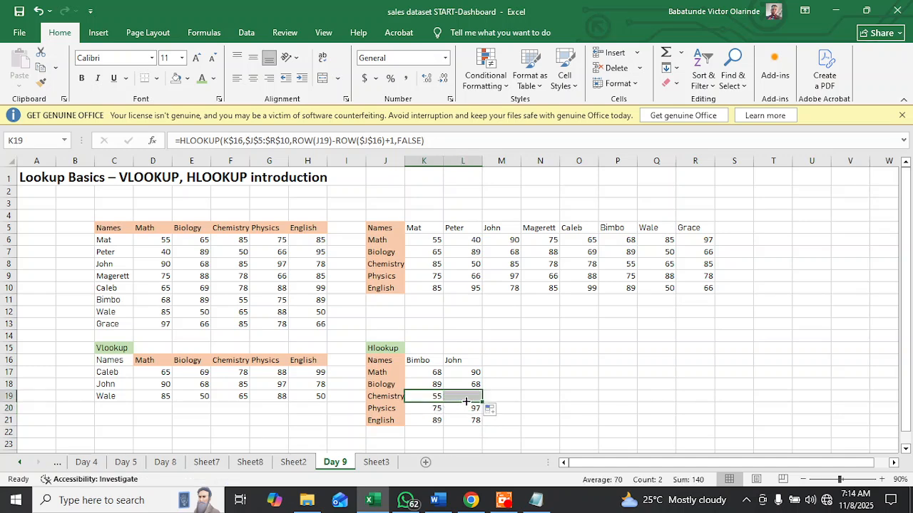
left_click(538, 346)
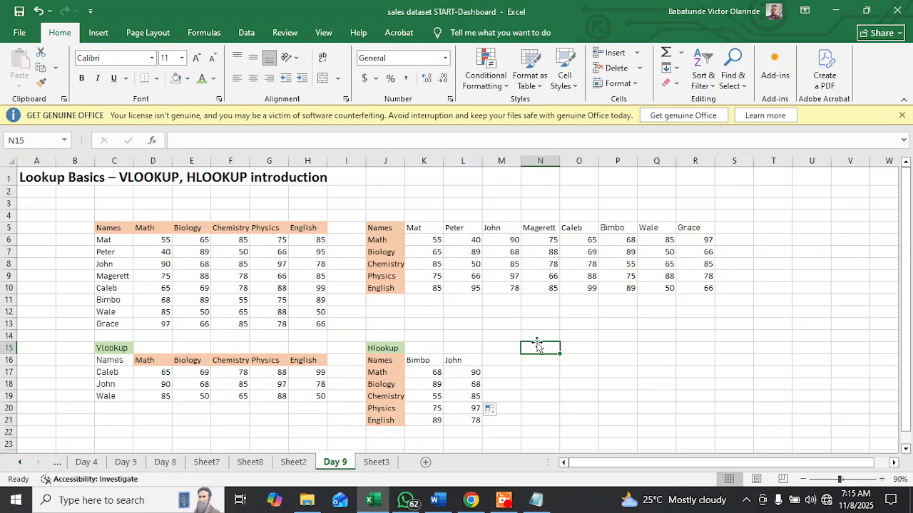
left_click(610, 360)
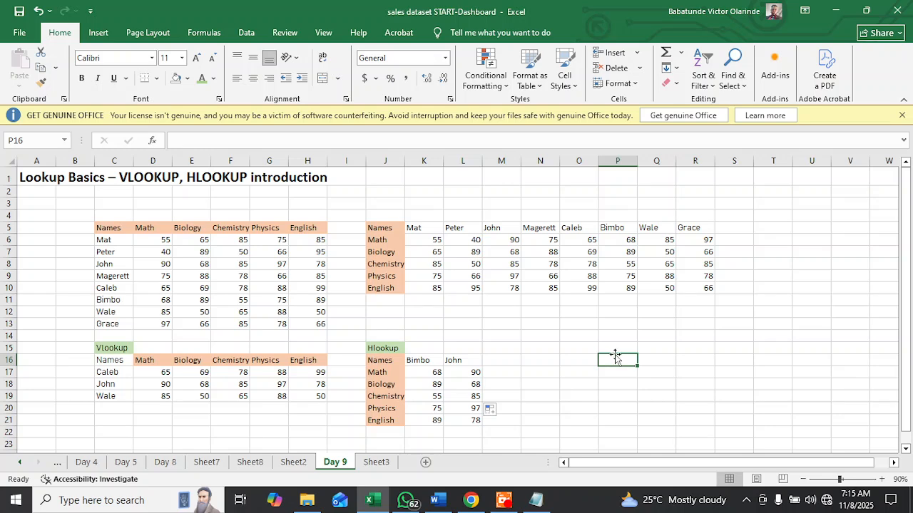
left_click(618, 345)
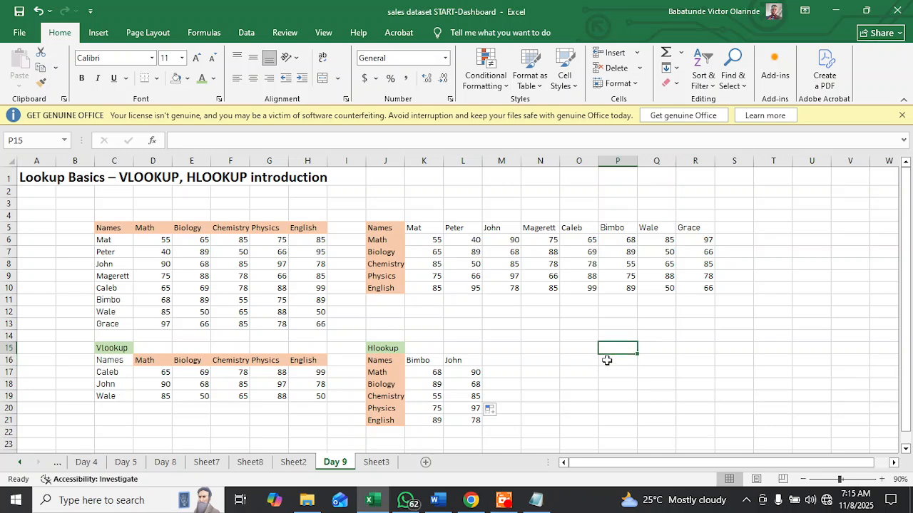
left_click(607, 365)
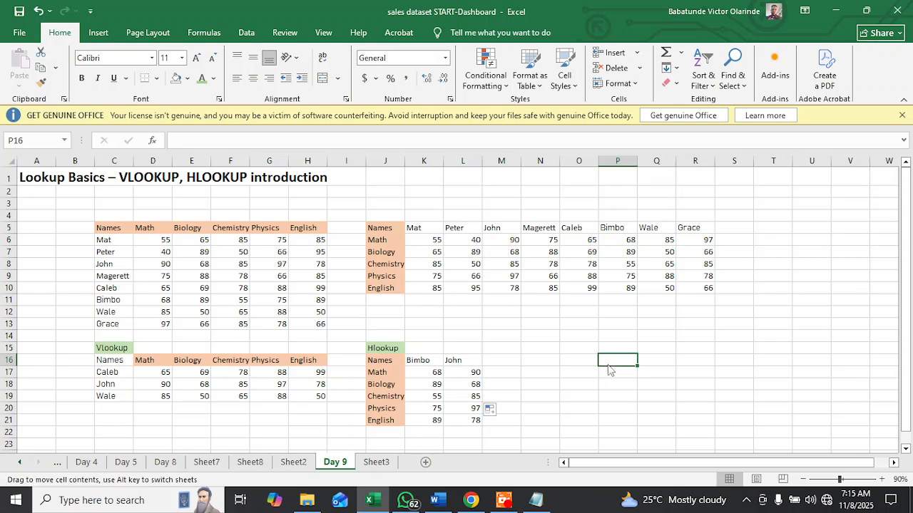
double_click(609, 361)
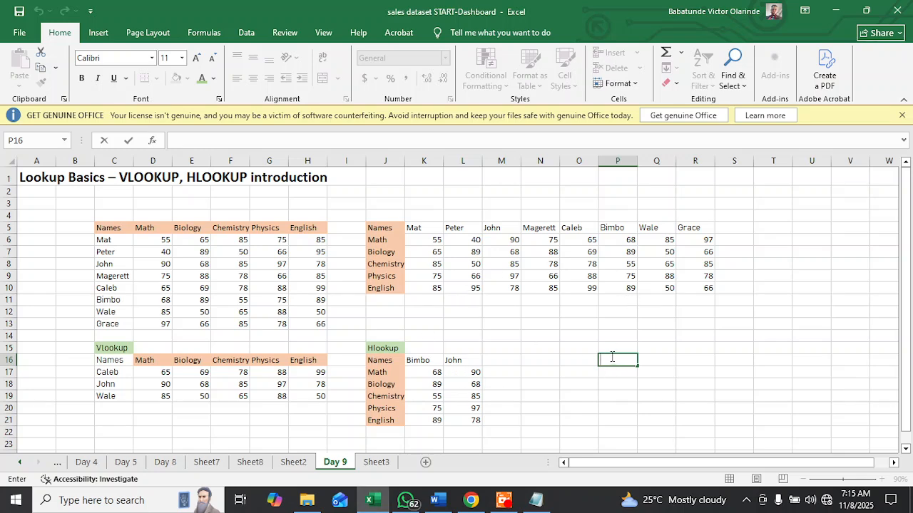
Enter the headers Name in P15 and Subject in Q15.
left_click(608, 348)
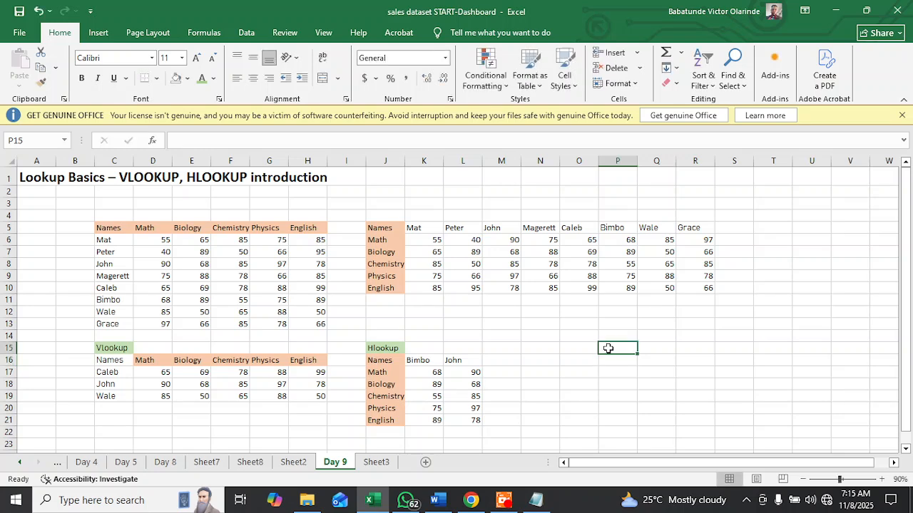
type("nAM")
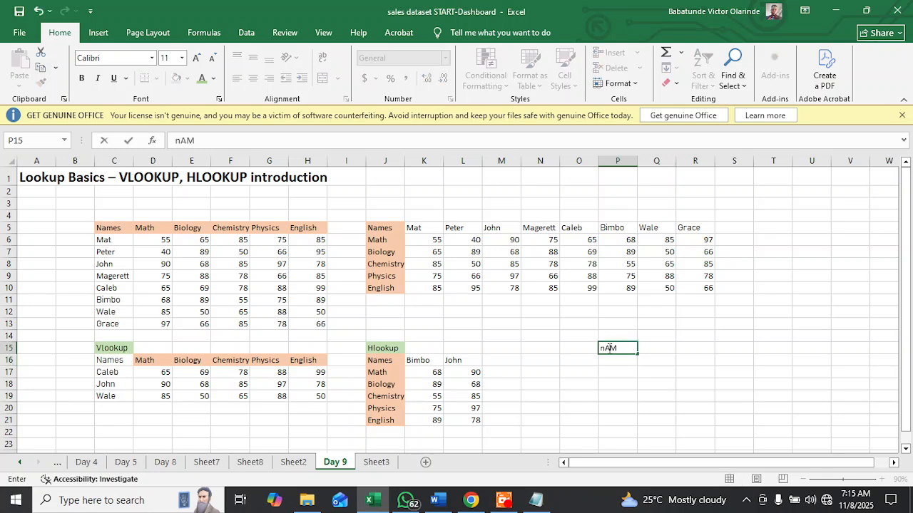
key("BackSpace")
key("BackSpace")
key("BackSpace")
type("Name")
key("Tab")
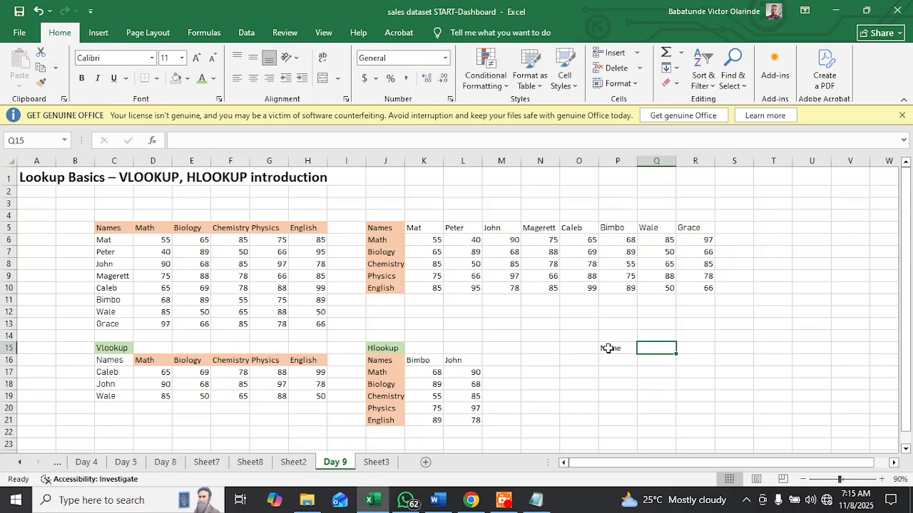
type("Subject")
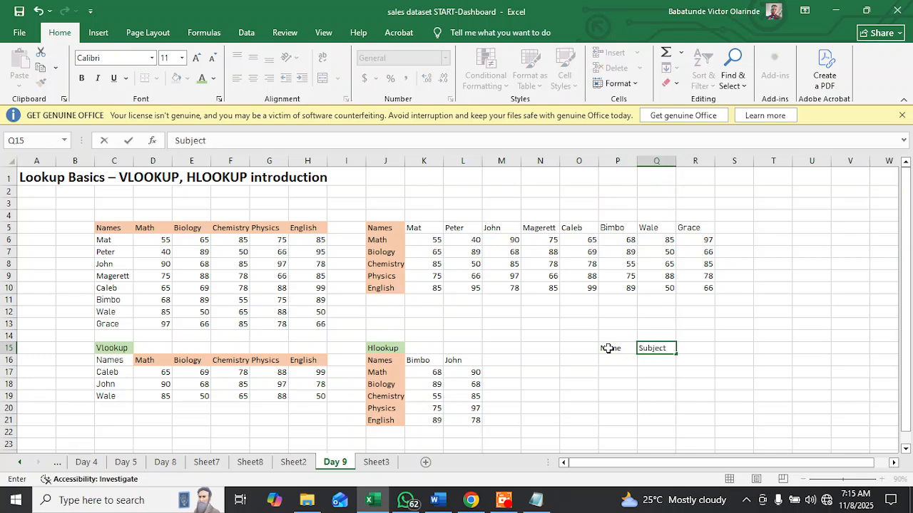
key("Return")
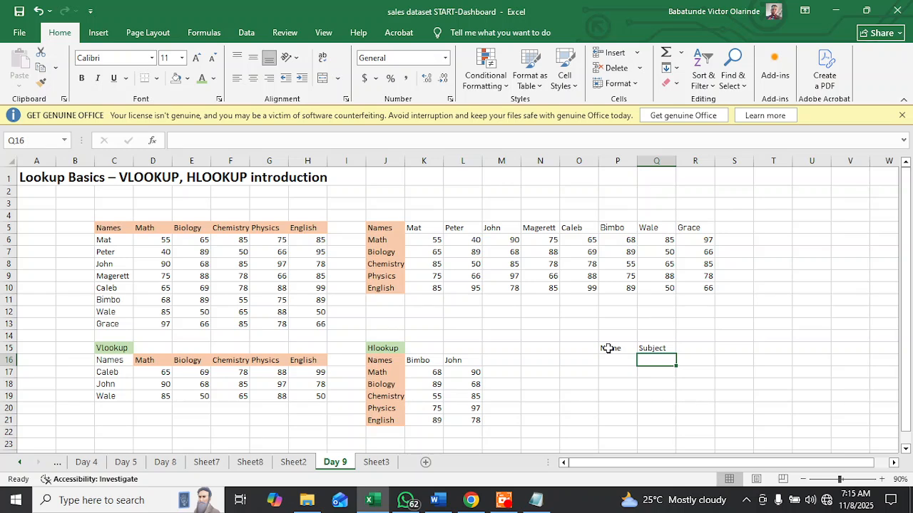
left_click(615, 360)
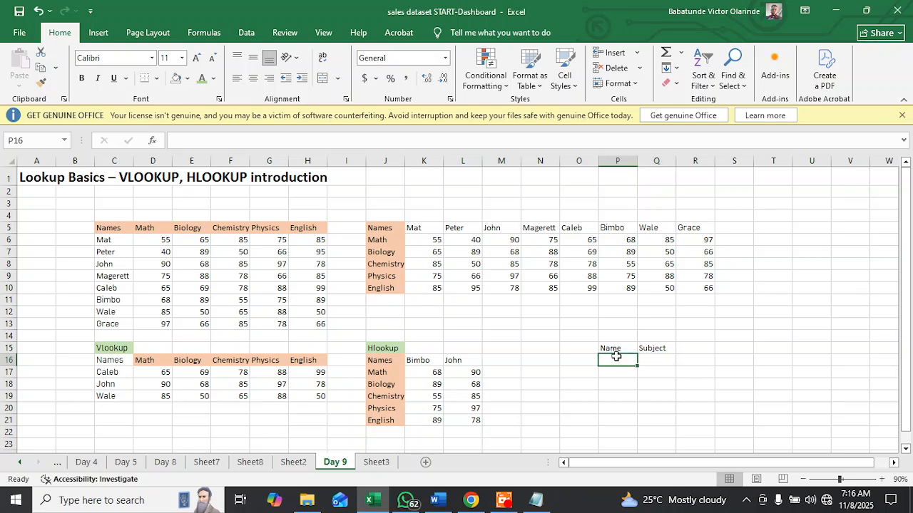
double_click(616, 360)
key("Escape")
left_click(646, 361)
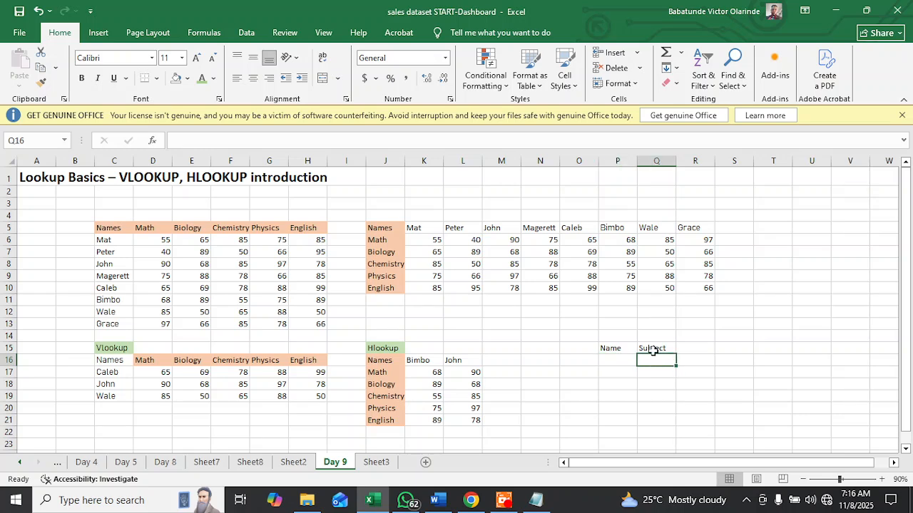
Add a List data validation to P16 with the student names in =$C$6:$C$13 as its source.
left_click(617, 363)
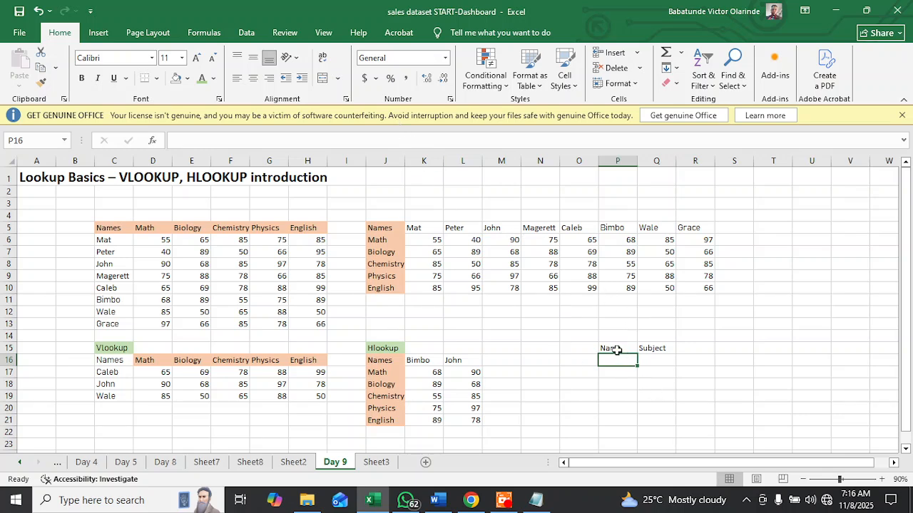
left_click(247, 34)
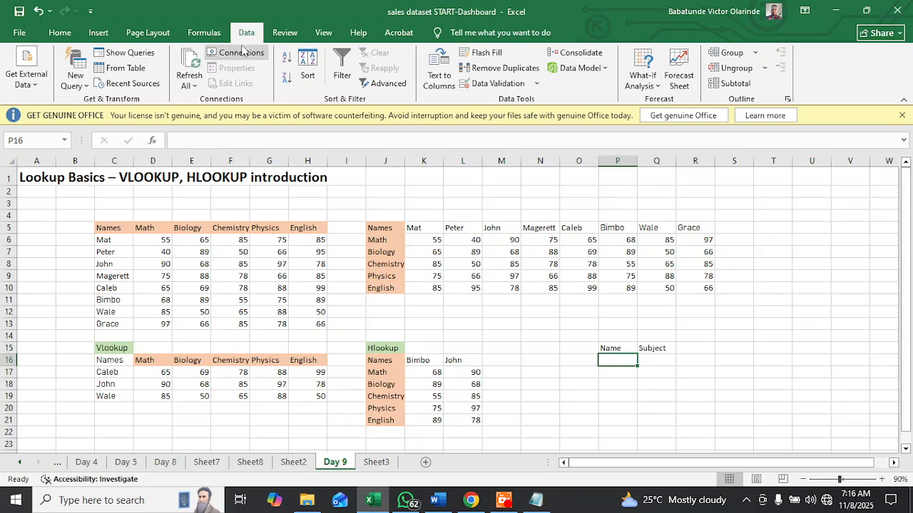
left_click(494, 84)
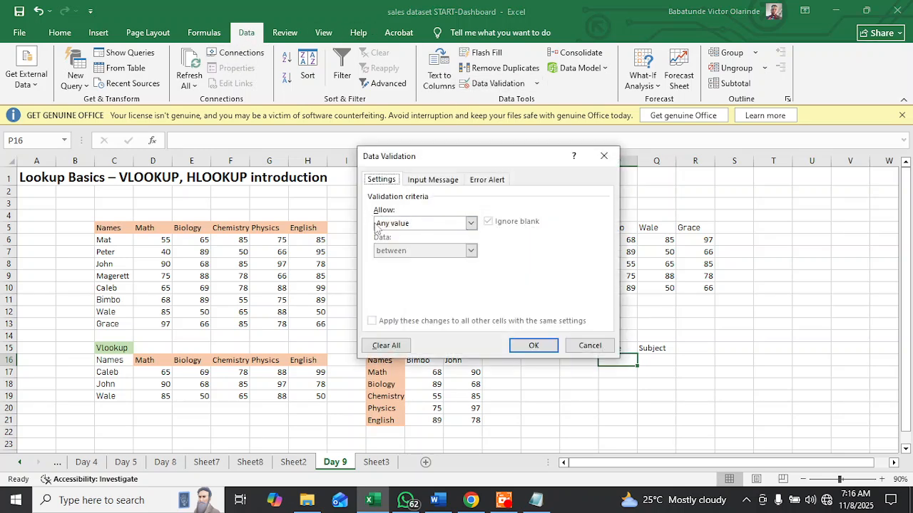
left_click(472, 225)
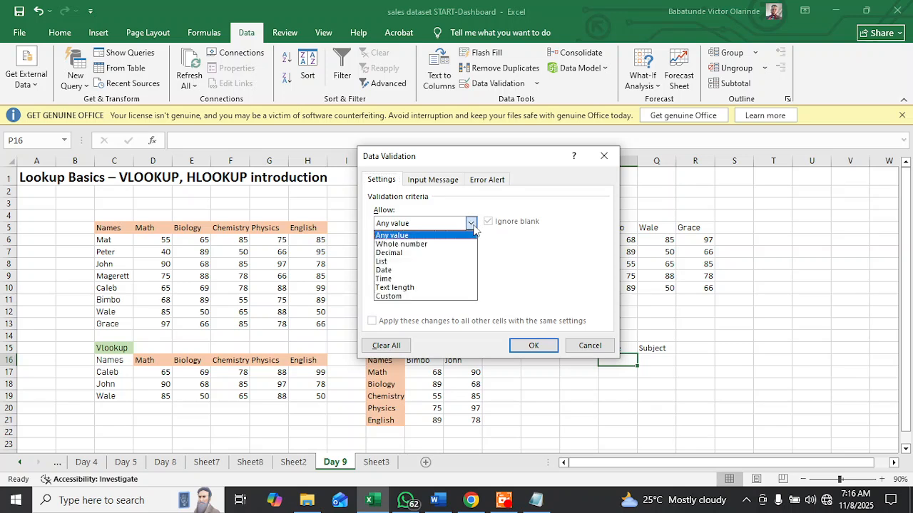
left_click(395, 262)
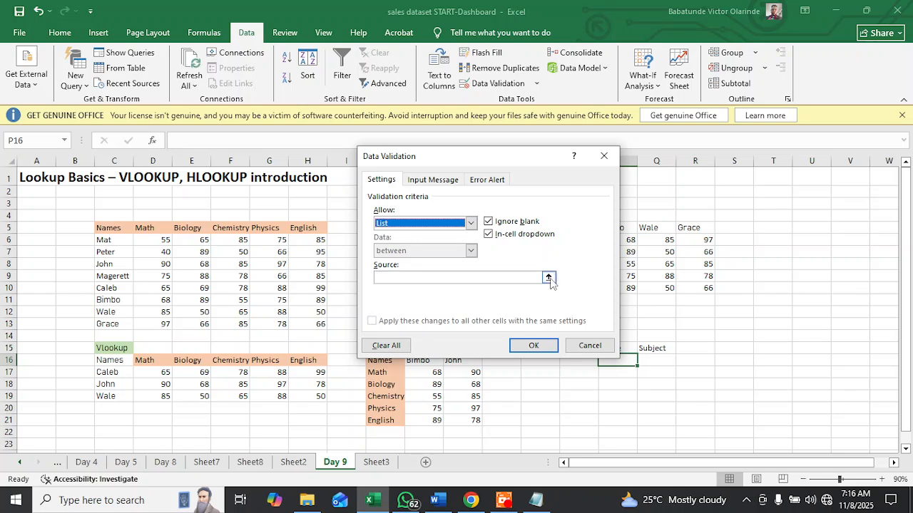
left_click(548, 278)
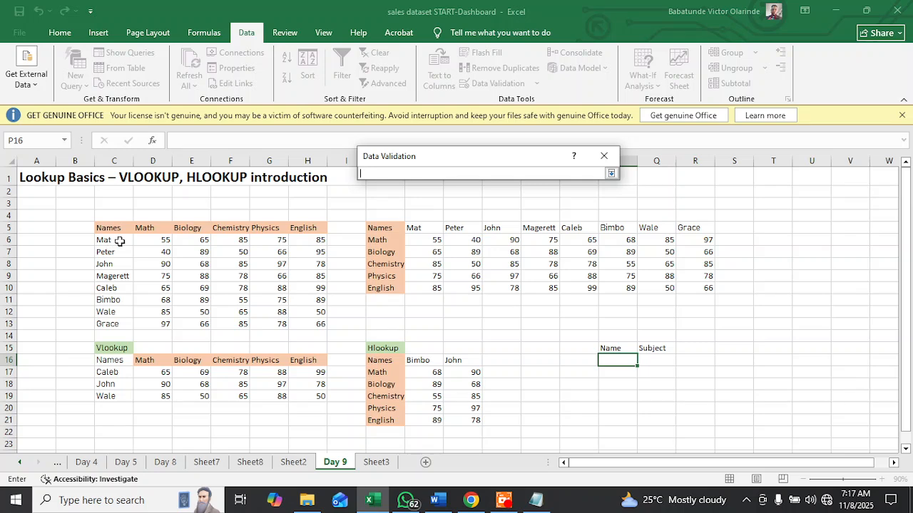
left_click_drag(114, 240, 111, 320)
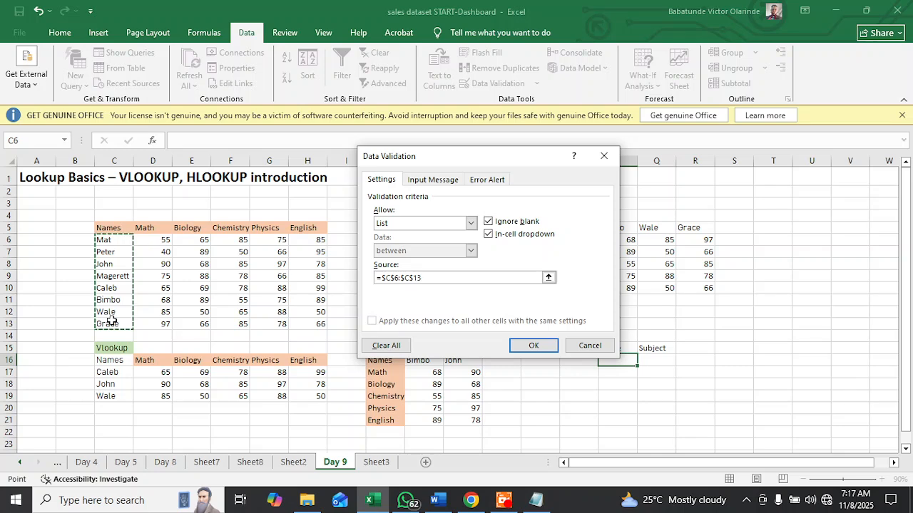
left_click(532, 346)
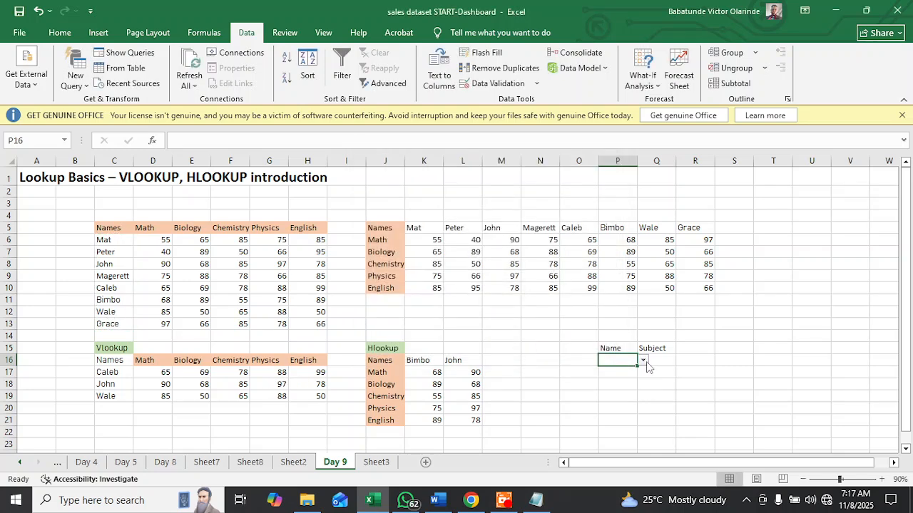
Choose the first student's name from the dropdown list in P16.
left_click(643, 361)
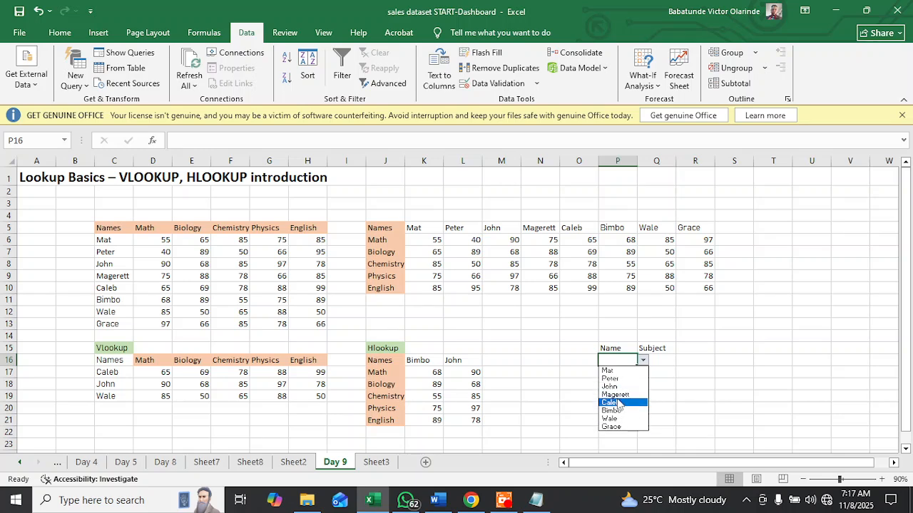
left_click(619, 370)
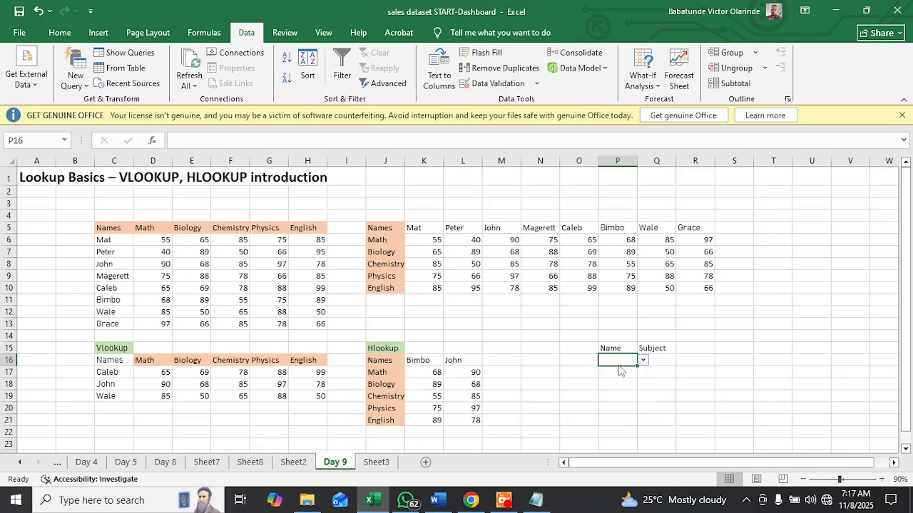
left_click(643, 361)
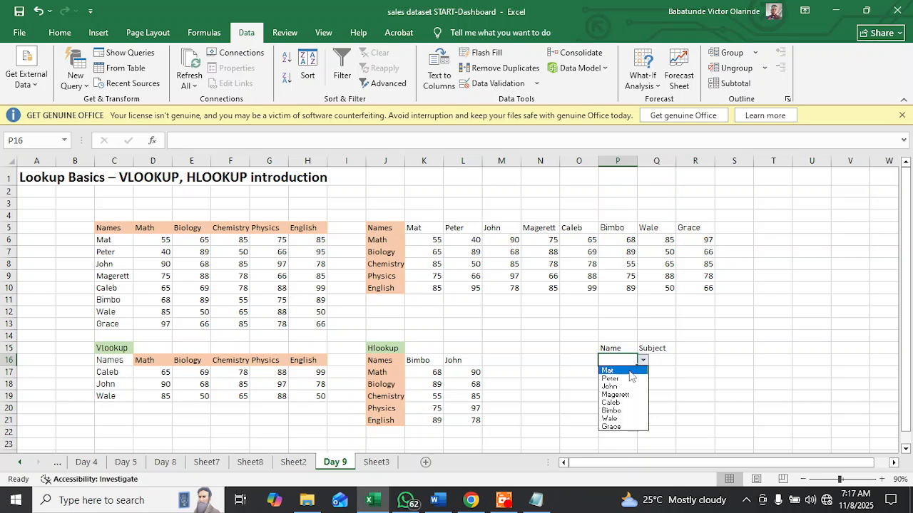
left_click(629, 371)
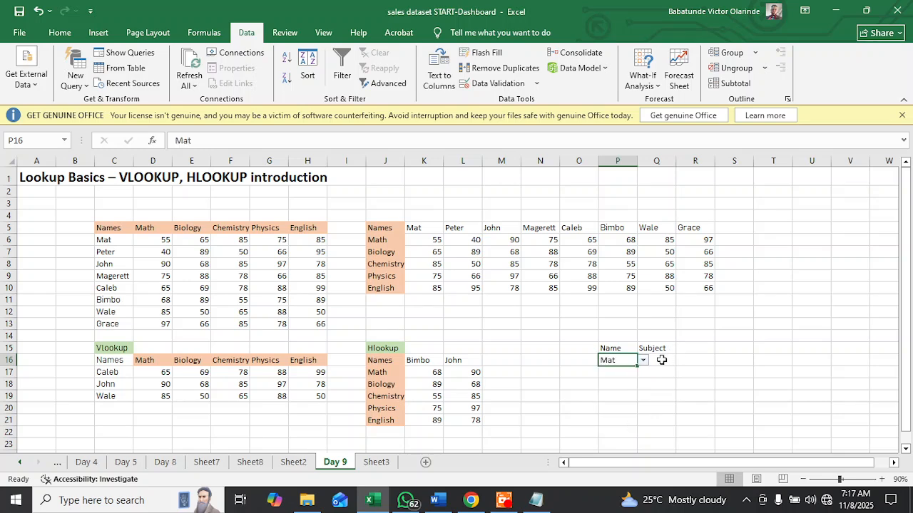
Add a List data validation to Q15 with the subject headers in =$D$5:$H$5 as its source.
left_click(662, 360)
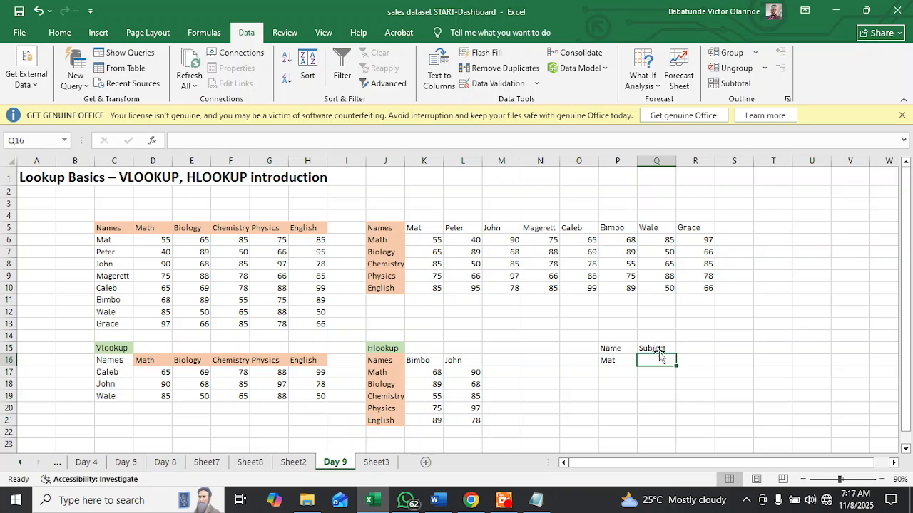
left_click(655, 346)
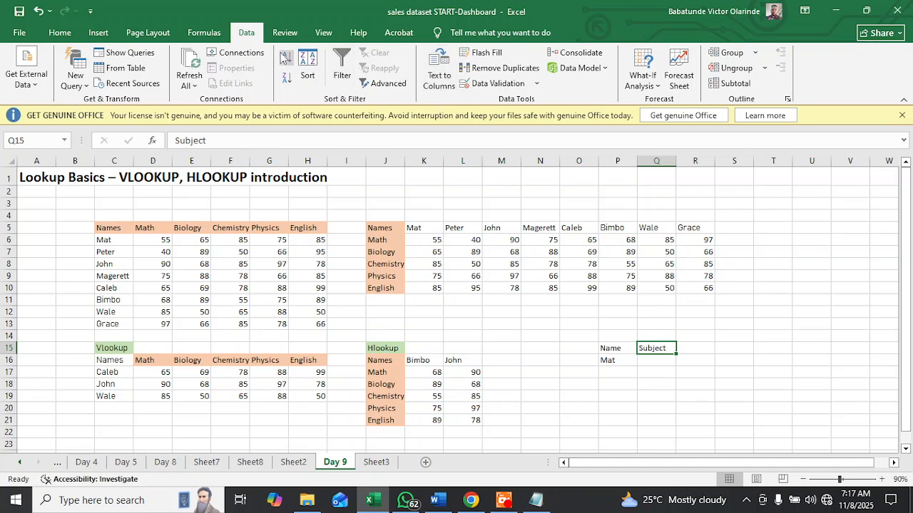
left_click(477, 89)
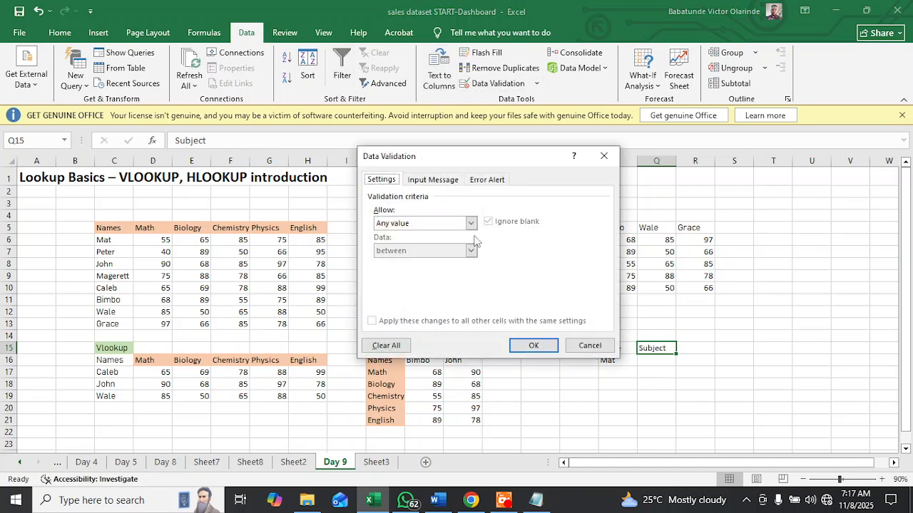
left_click(470, 224)
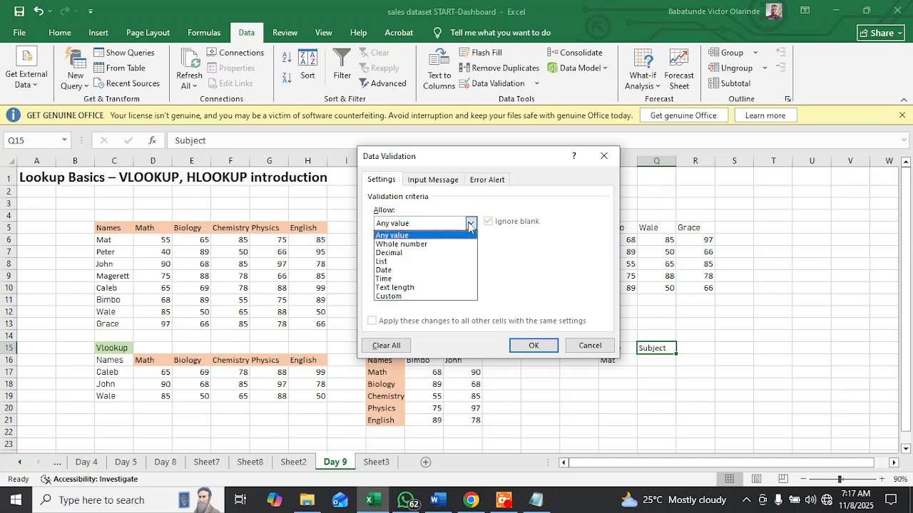
left_click(399, 266)
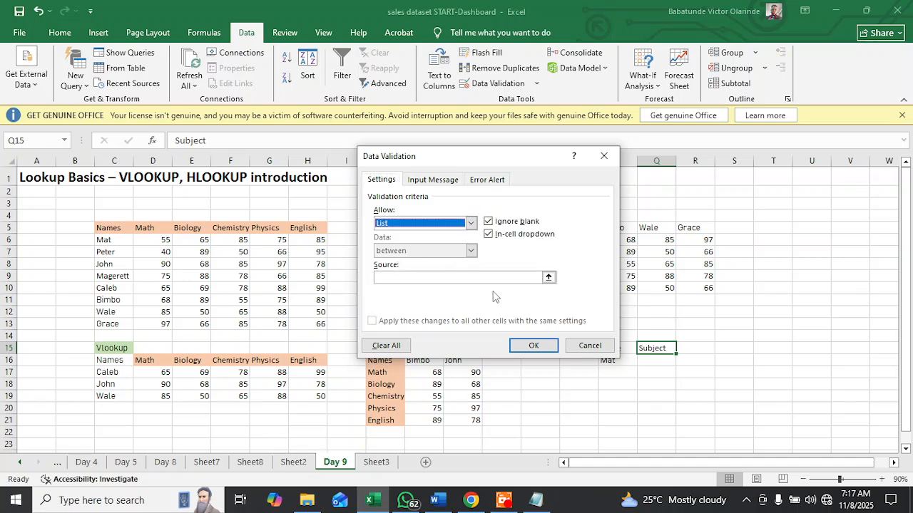
left_click(549, 277)
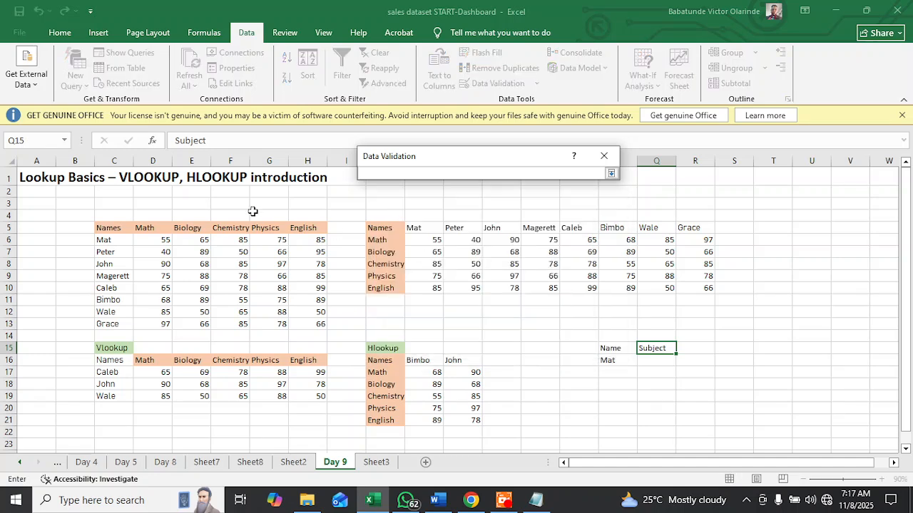
left_click_drag(149, 227, 311, 225)
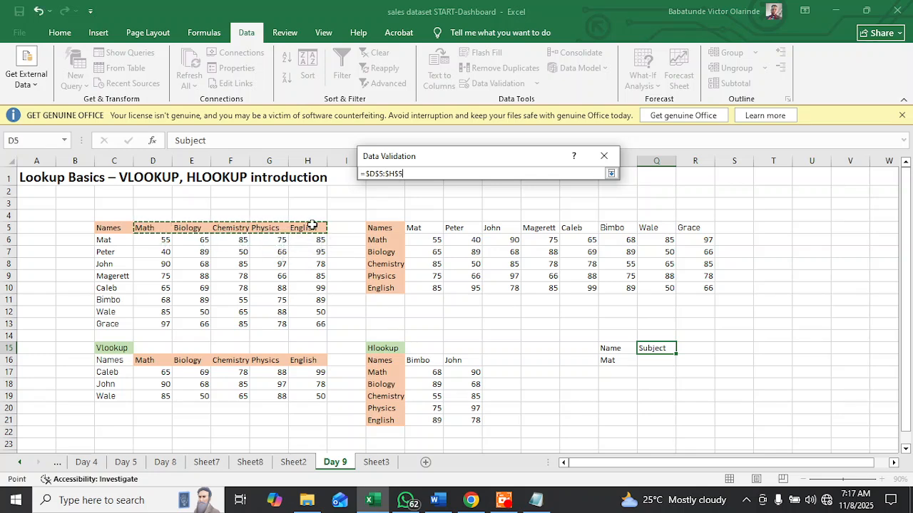
key("Return")
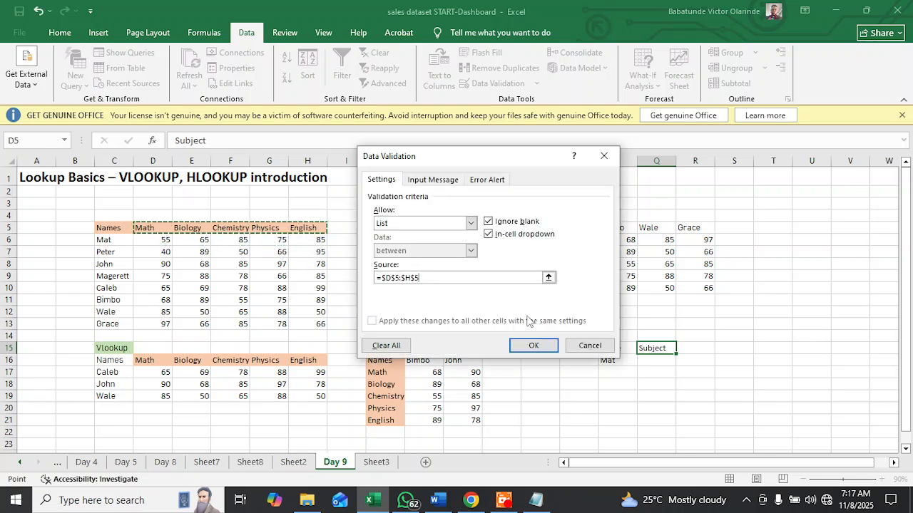
left_click(527, 343)
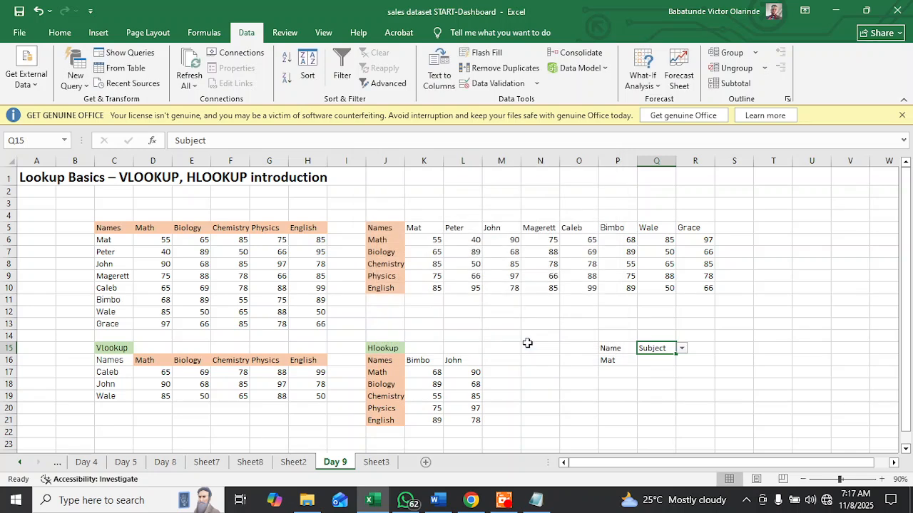
Look through the subject options in the Q15 dropdown without choosing one.
left_click(682, 349)
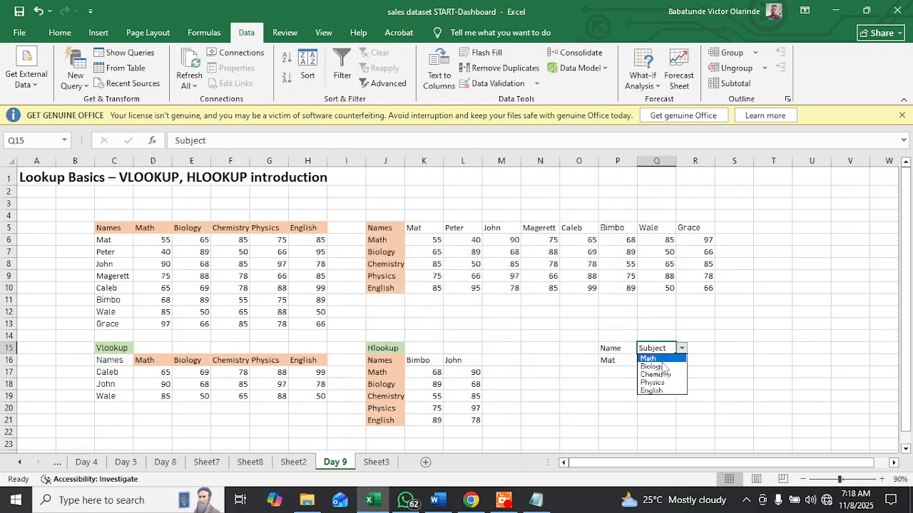
left_click(743, 358)
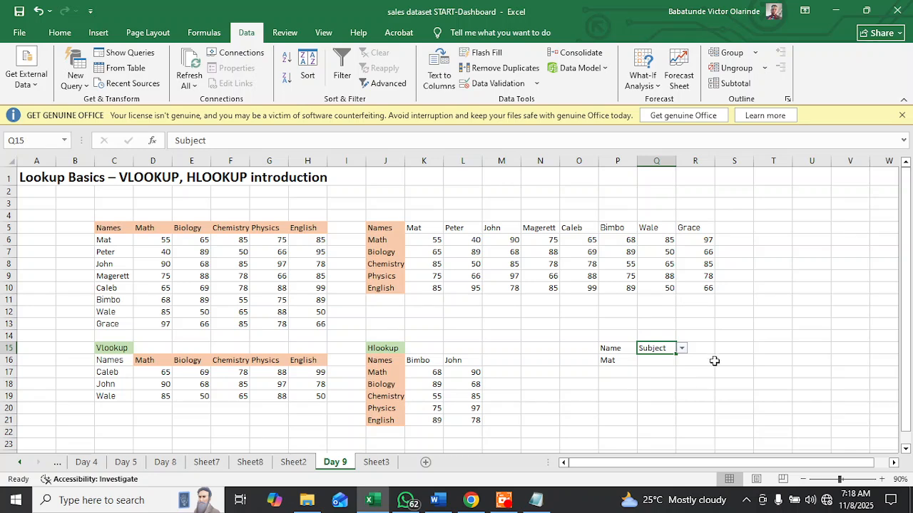
left_click(654, 362)
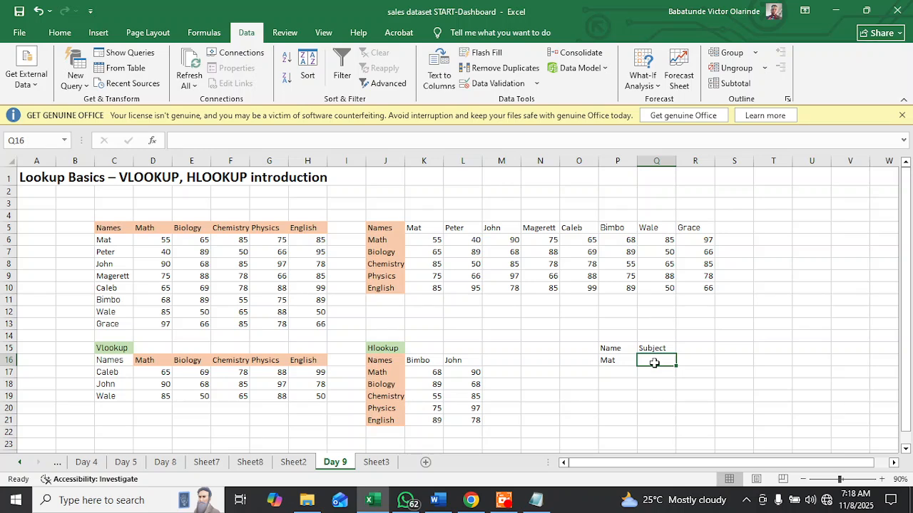
Copy the orange header formatting from J16 onto the Name and Subject headers in P15 and Q15.
left_click(618, 349)
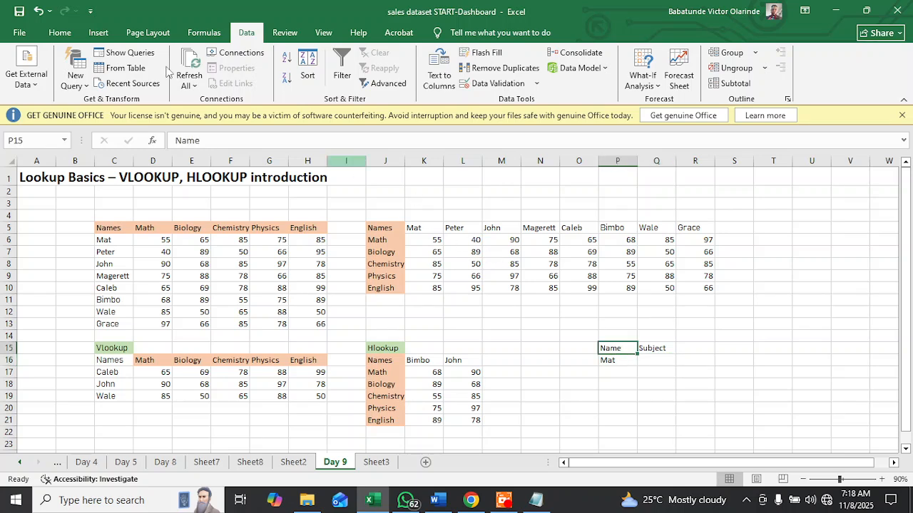
left_click(62, 35)
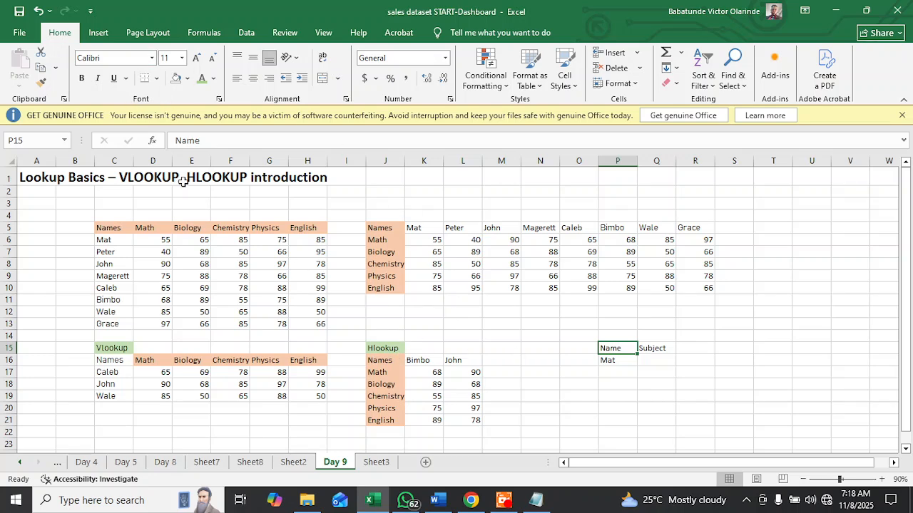
left_click(378, 363)
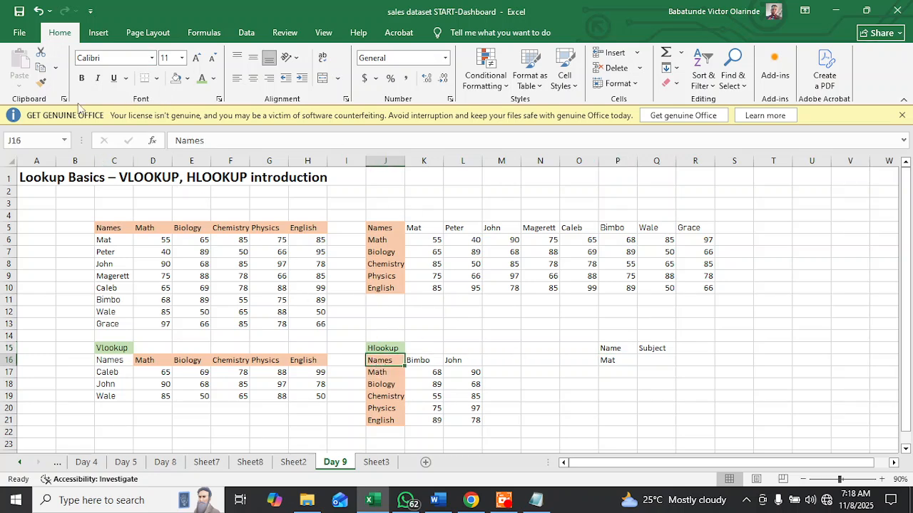
left_click(42, 83)
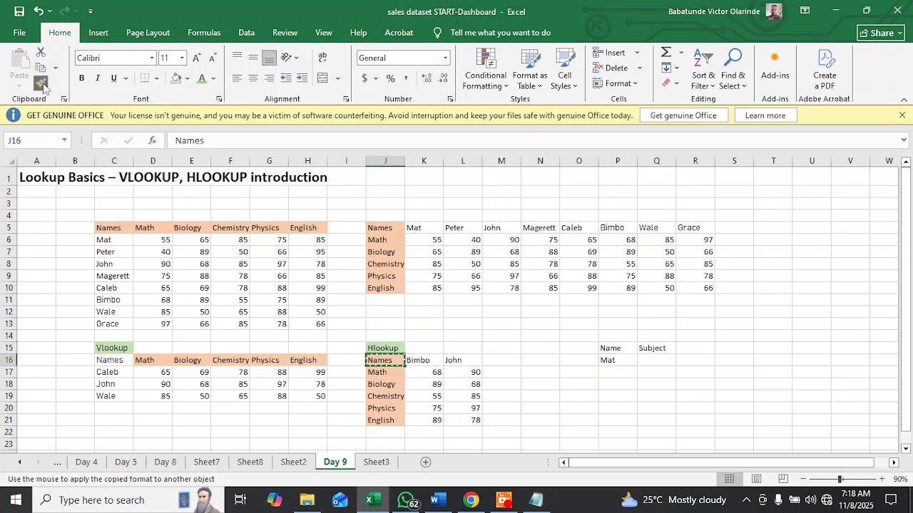
left_click(609, 348)
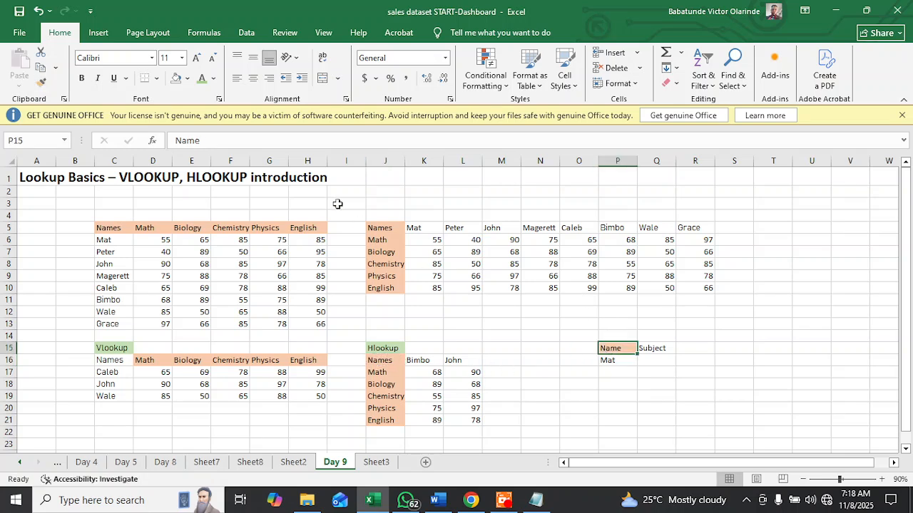
left_click(43, 84)
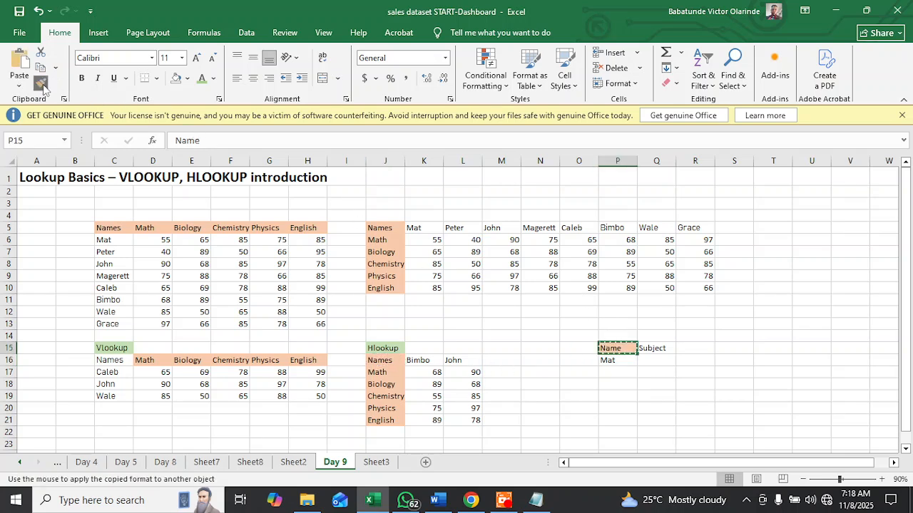
left_click(651, 349)
left_click(659, 393)
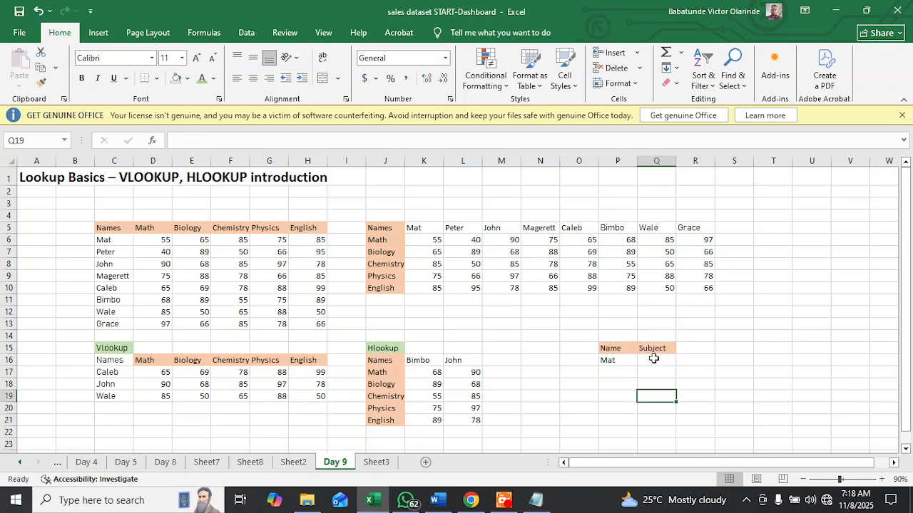
Start an INDEX formula in Q16 with the score range K6:R10 as its array.
left_click(653, 361)
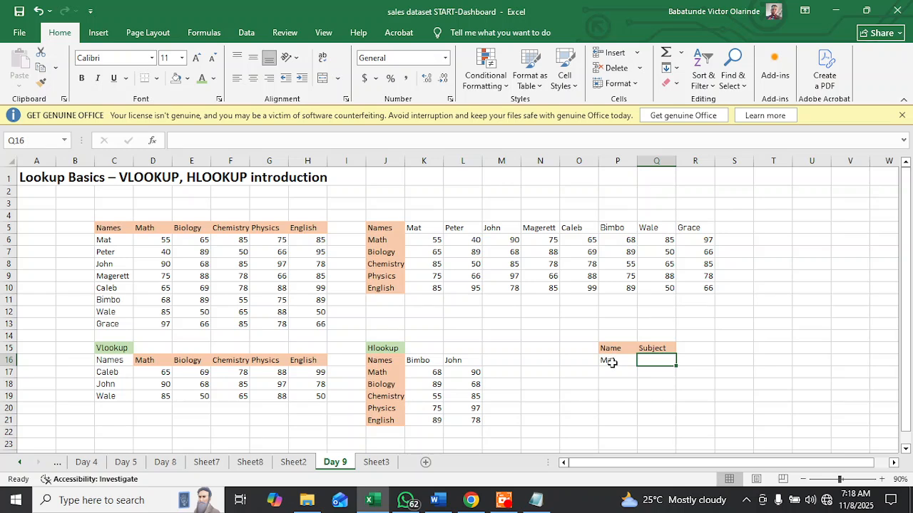
left_click(618, 362)
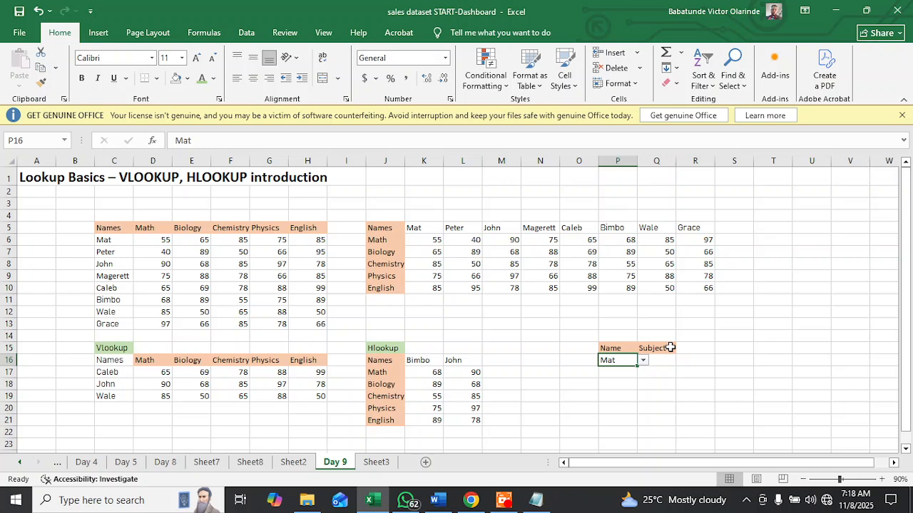
left_click(657, 362)
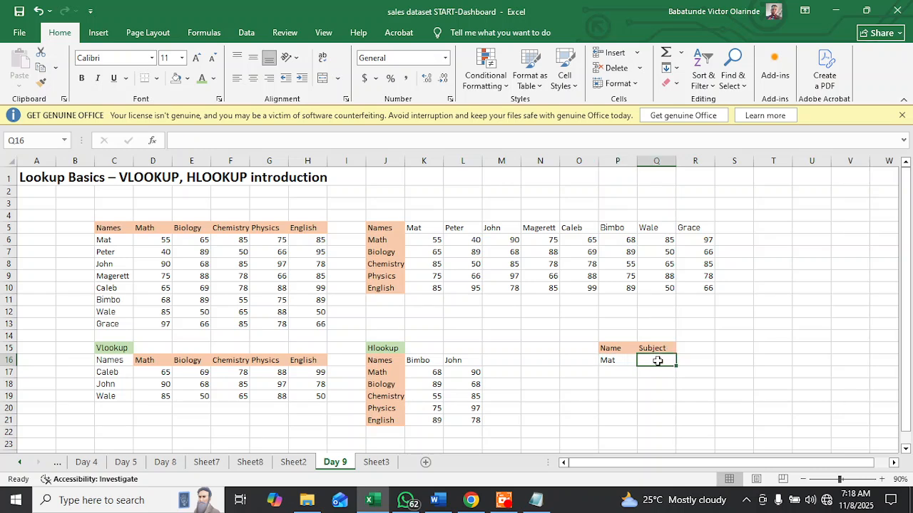
double_click(658, 361)
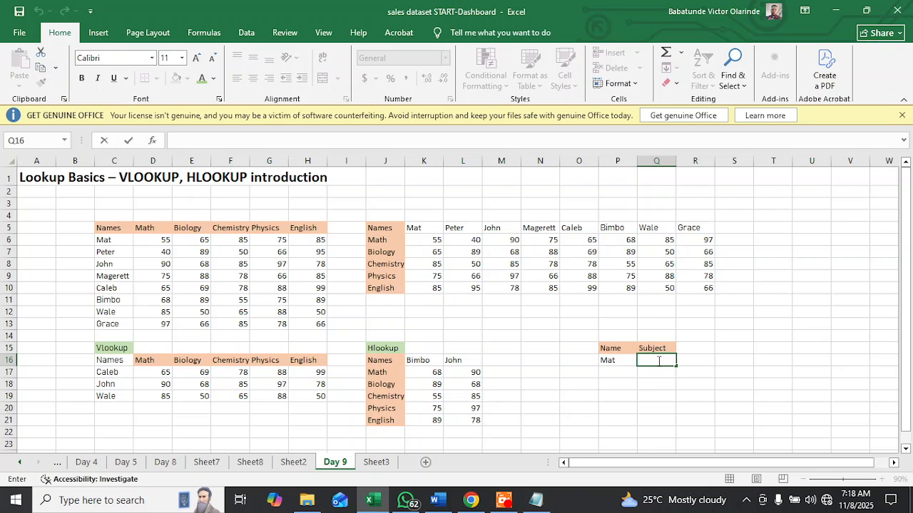
type("=")
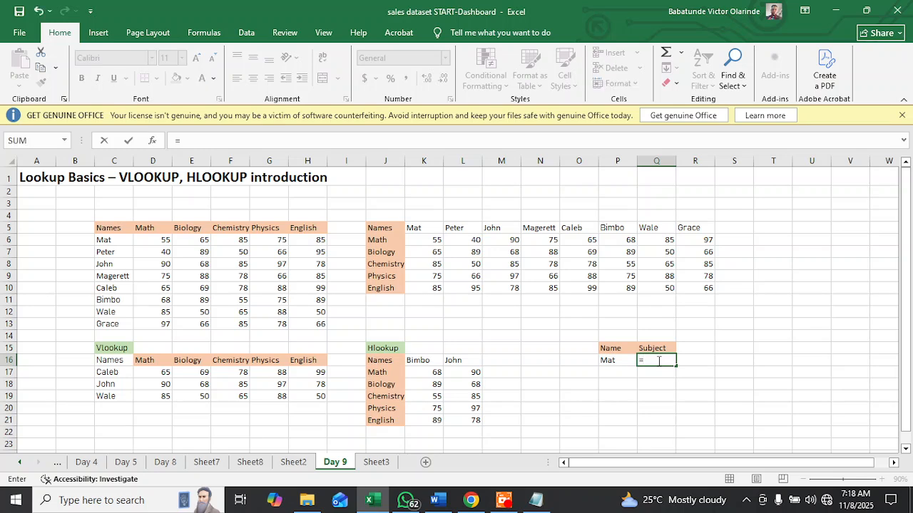
type("I")
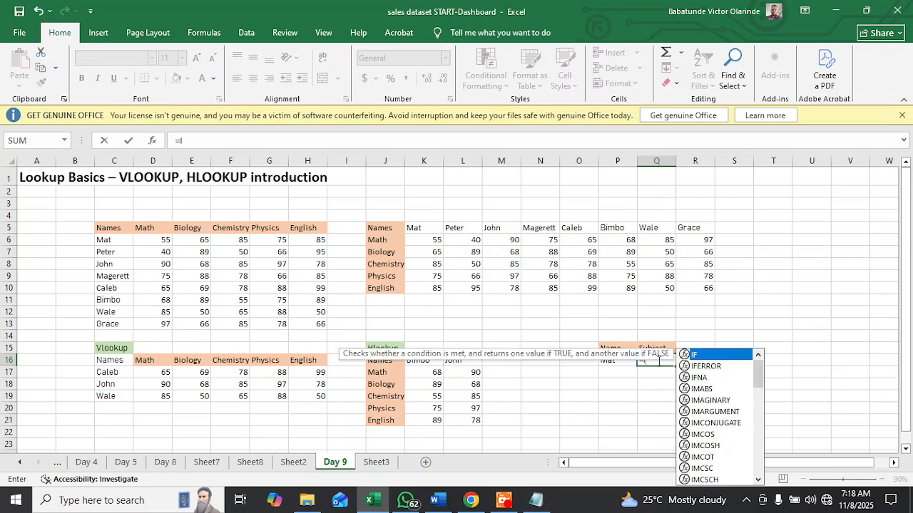
type("nde")
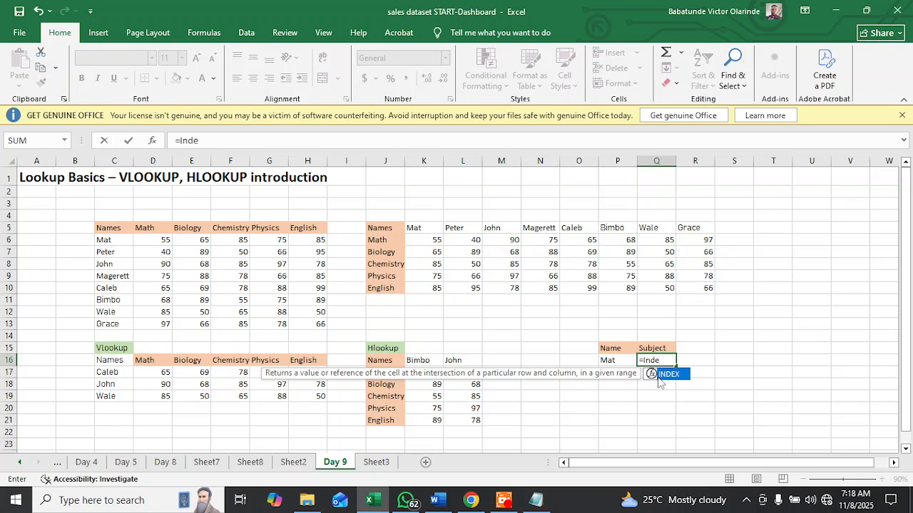
double_click(664, 375)
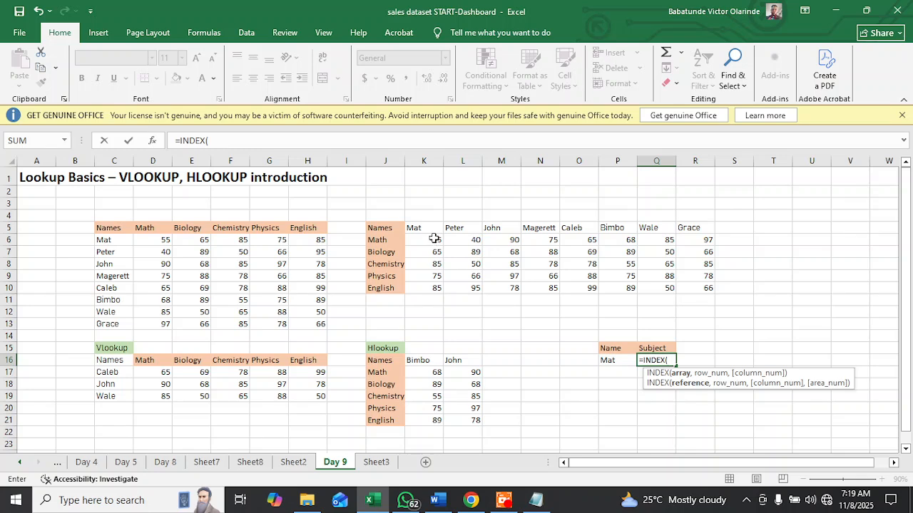
left_click_drag(435, 239, 684, 285)
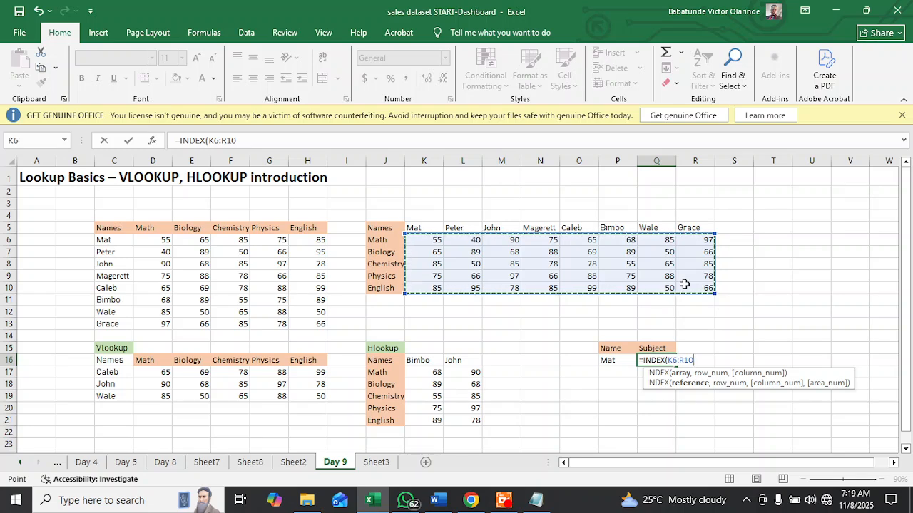
type(",")
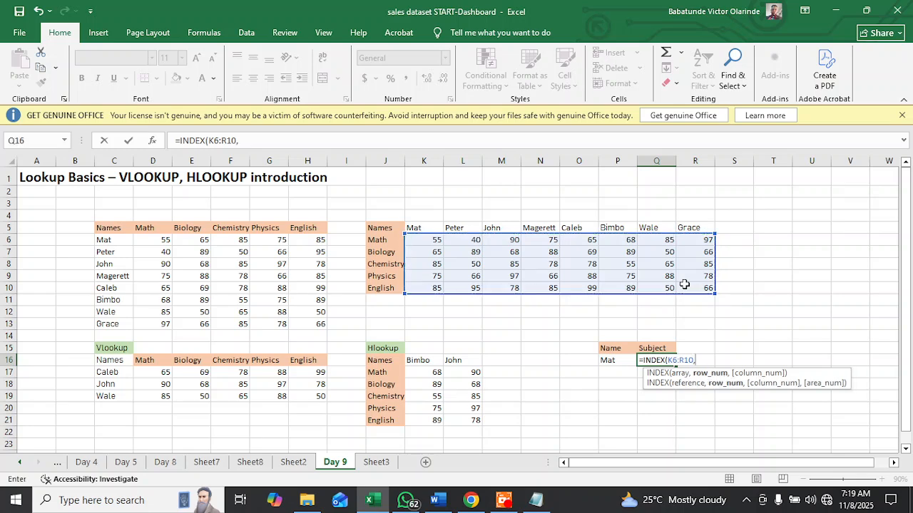
Add a MATCH function as the row number argument of INDEX, with P16 as its lookup value.
type("M")
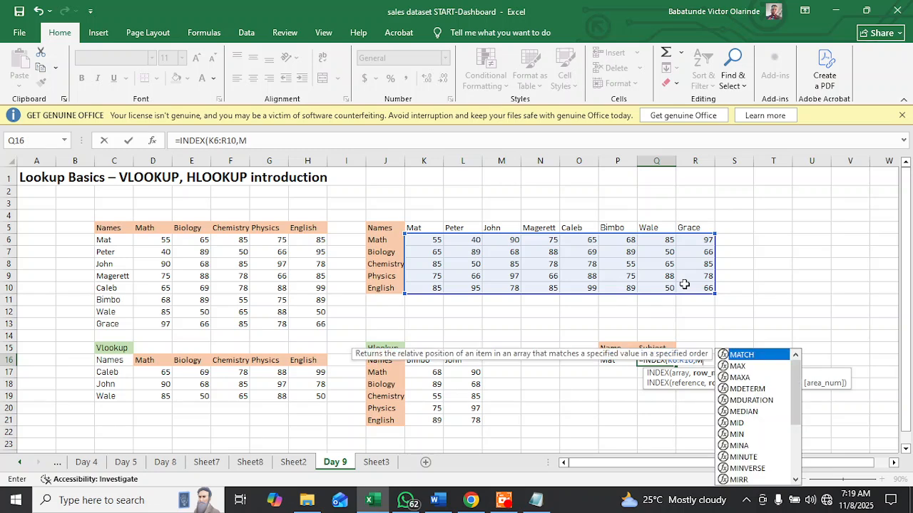
double_click(749, 354)
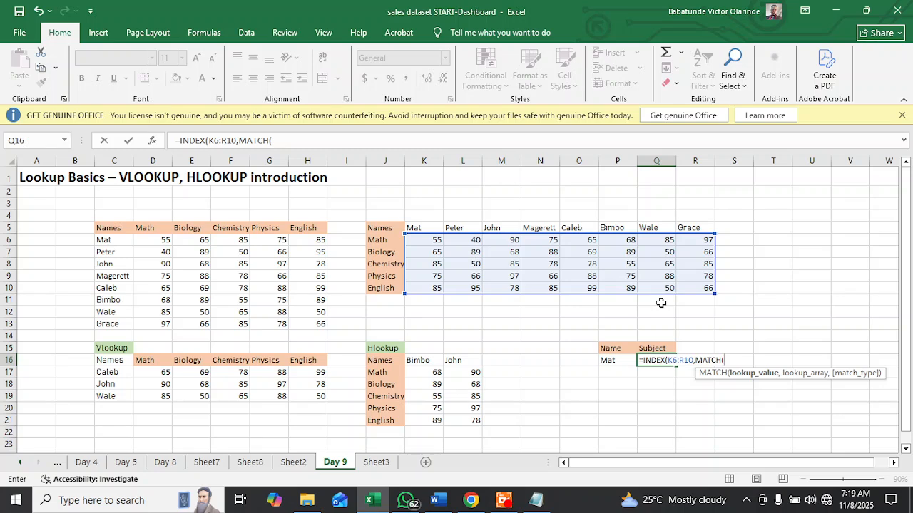
left_click(610, 361)
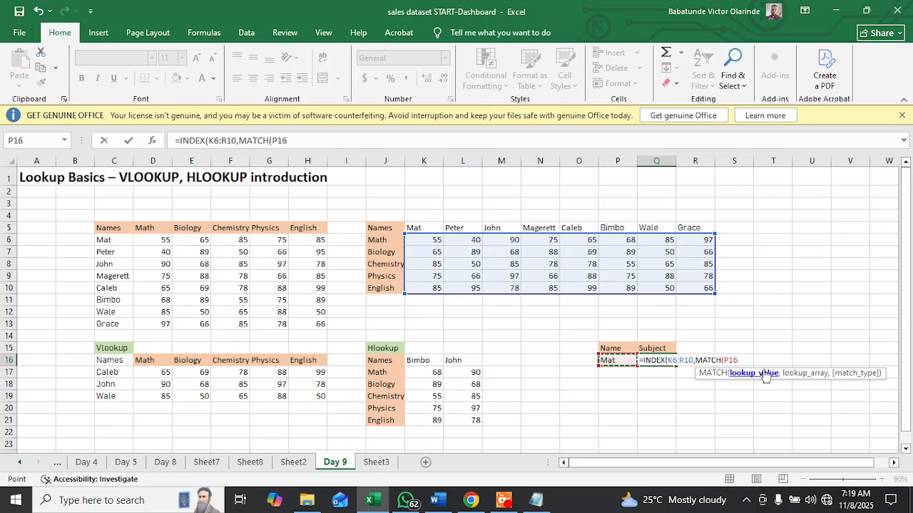
type(",")
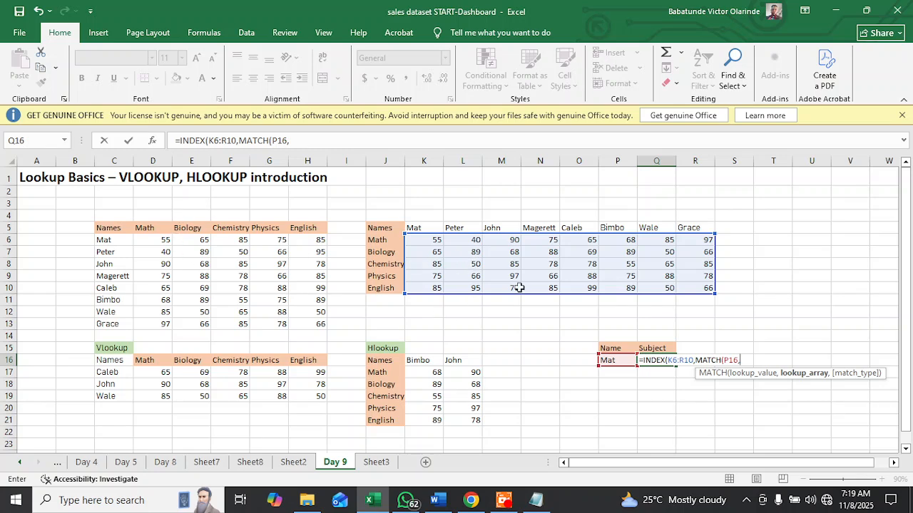
Replace the INDEX array in the Q16 formula with the score range D6:H13.
left_click(238, 140)
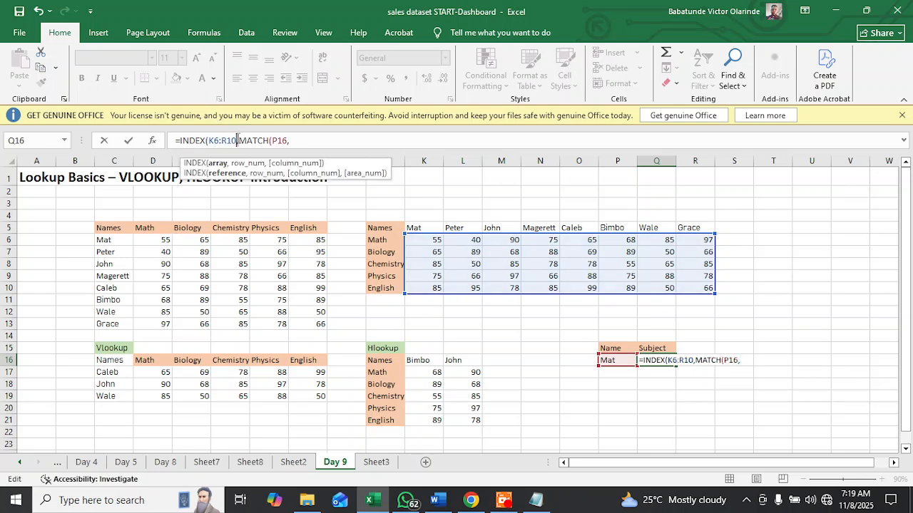
left_click_drag(238, 141, 221, 140)
key("BackSpace")
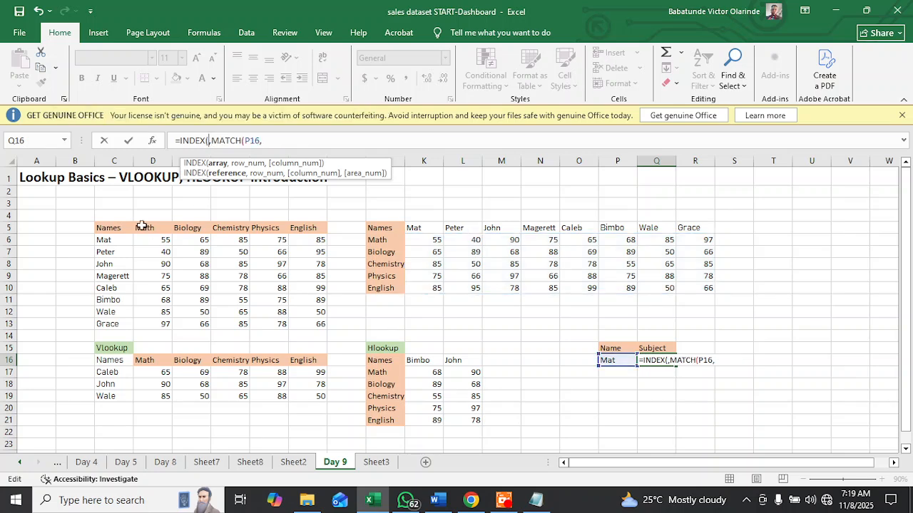
left_click_drag(143, 240, 317, 320)
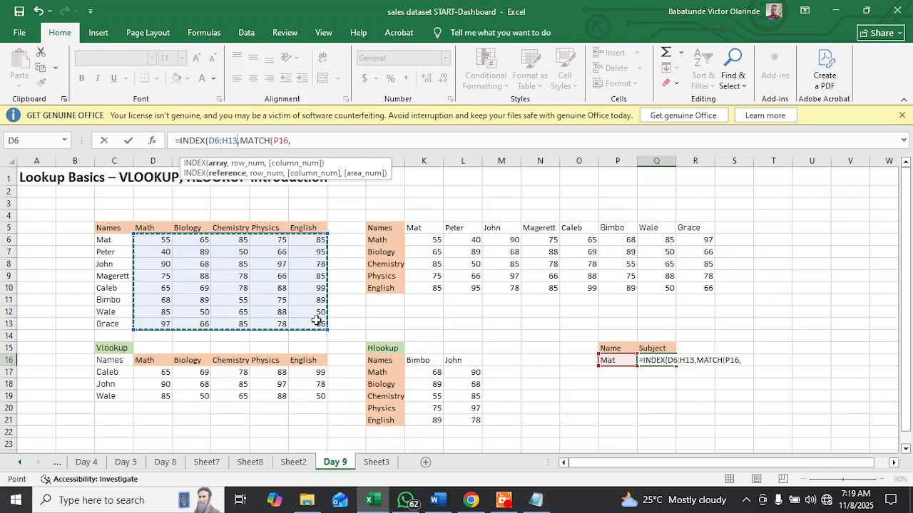
Complete the row MATCH with the student names C6:C13 as lookup array and 0 for exact match.
left_click(309, 140)
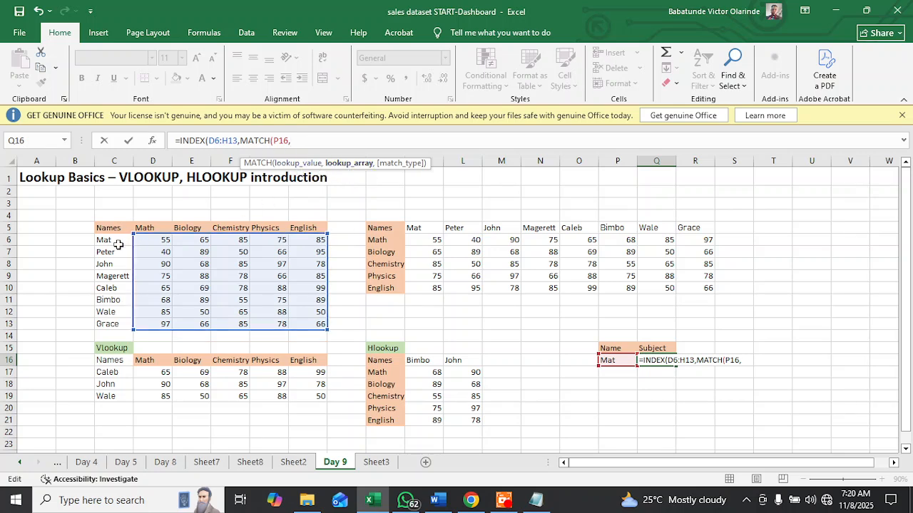
left_click_drag(112, 240, 106, 324)
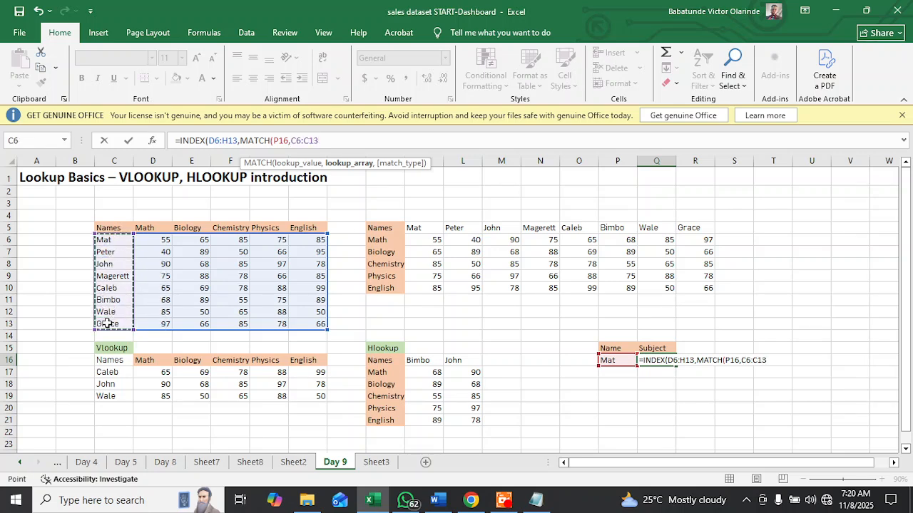
type(",")
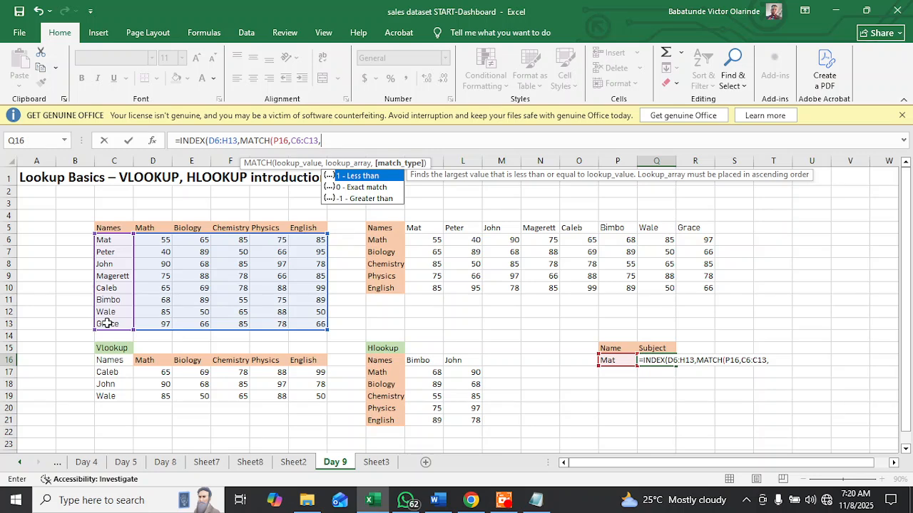
double_click(385, 187)
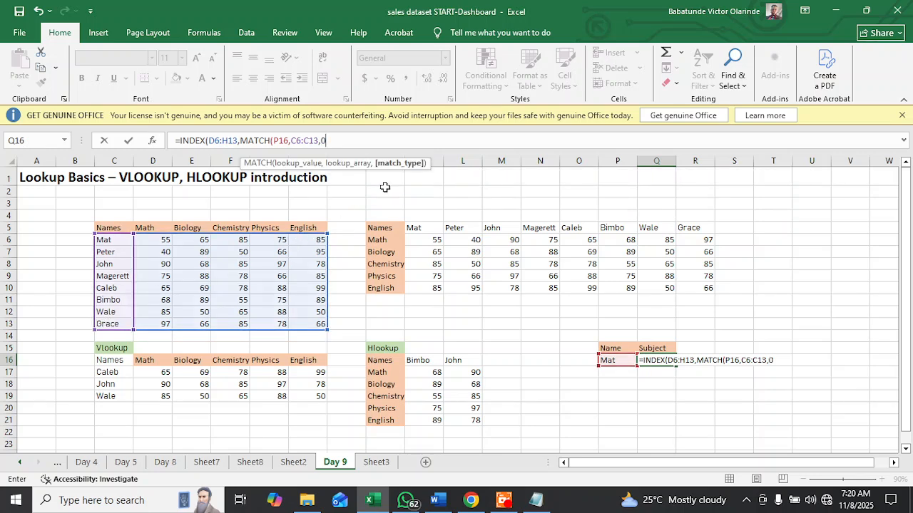
type("),")
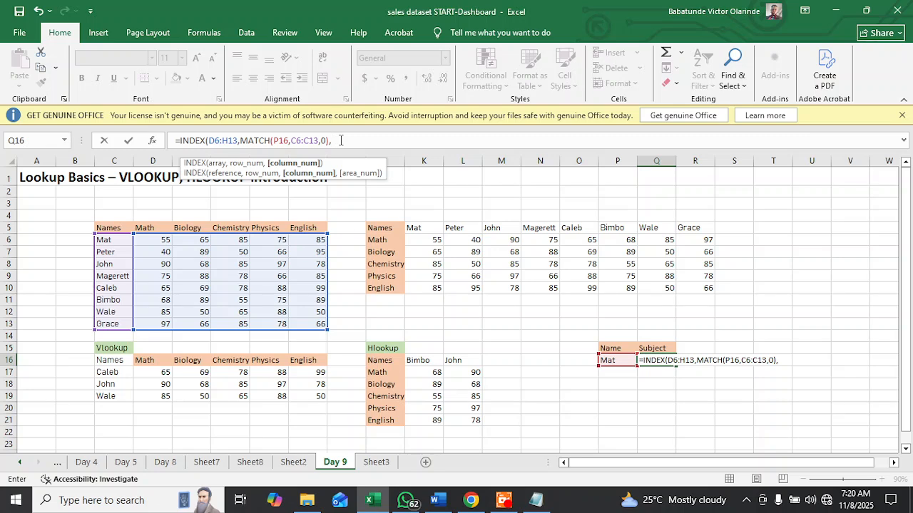
Add a second MATCH as the INDEX column number argument in Q16, with Q15 as its lookup value.
type("M")
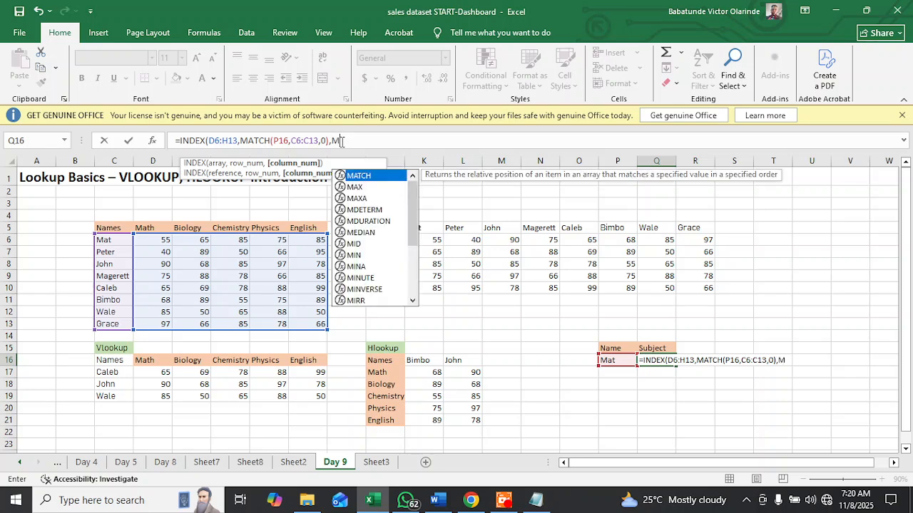
double_click(353, 177)
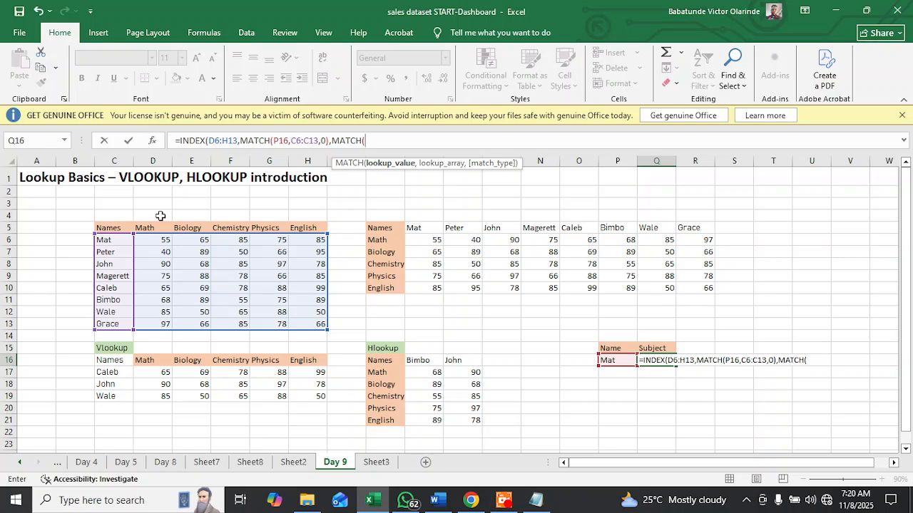
left_click(663, 348)
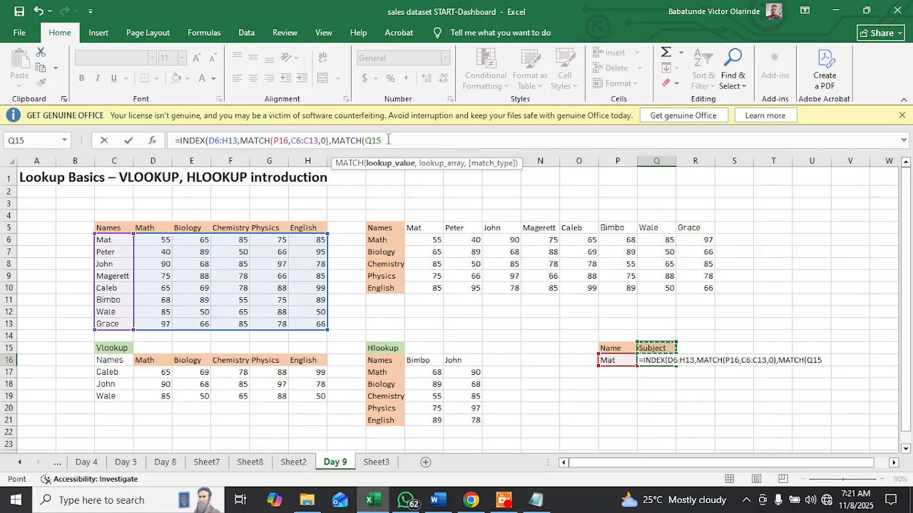
type(",")
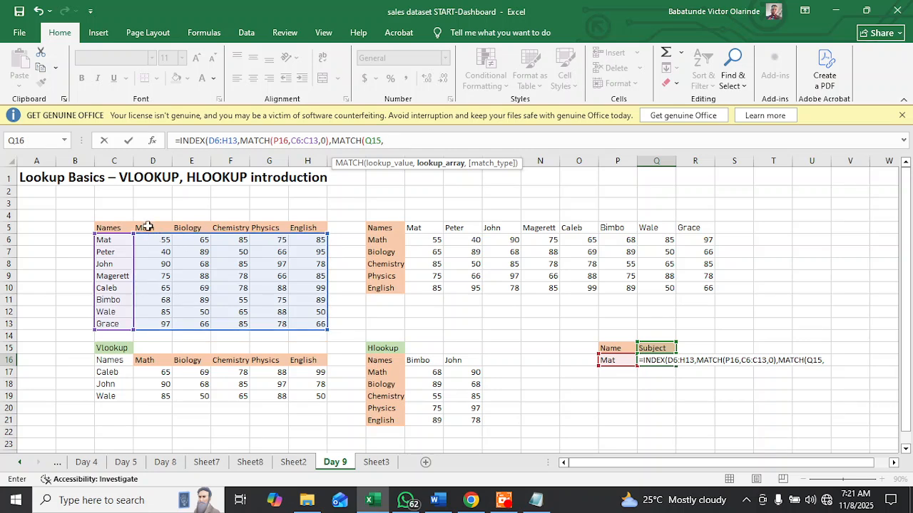
Complete the column MATCH with the subject headers D5:H5 and 0 for exact match, and enter the formula with its closing parenthesis corrected.
left_click_drag(147, 225, 300, 228)
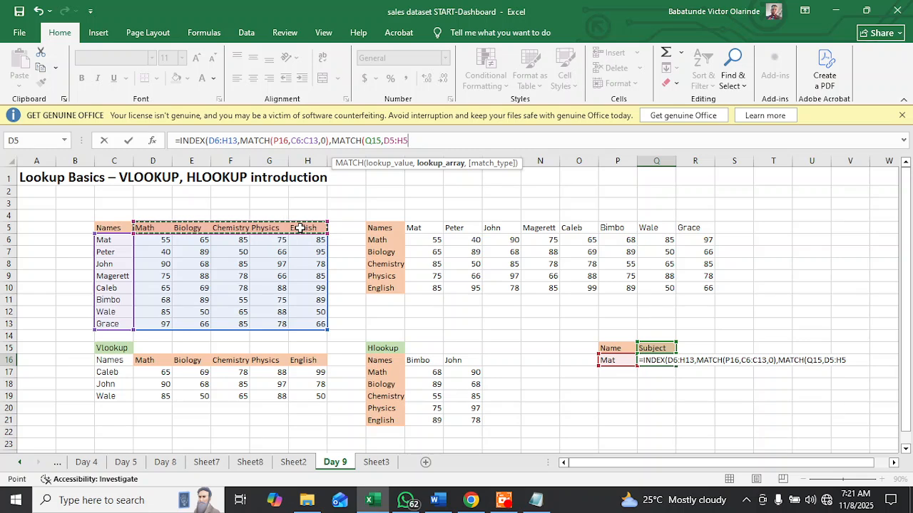
type(",")
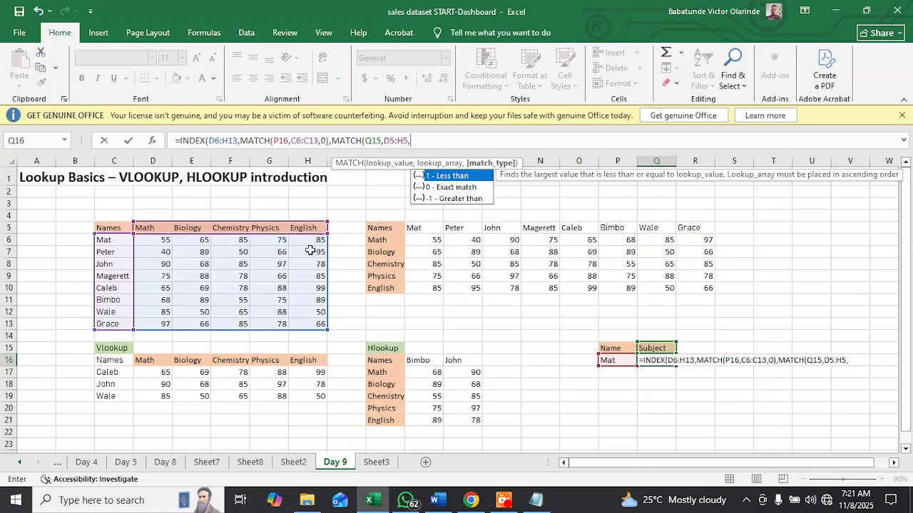
double_click(462, 188)
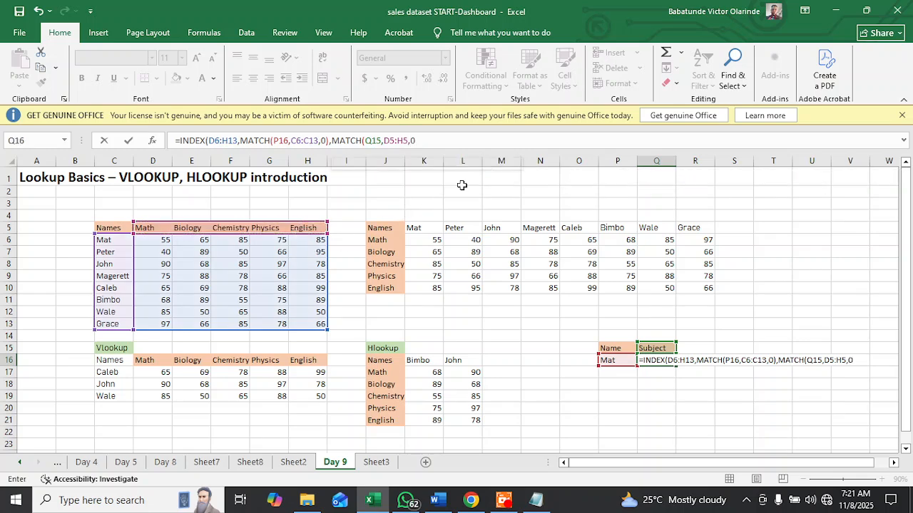
type(")")
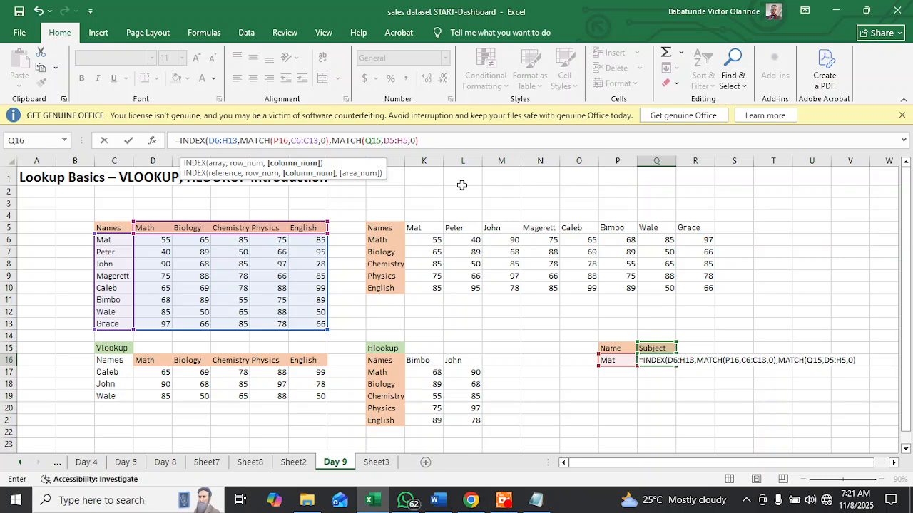
key("Return")
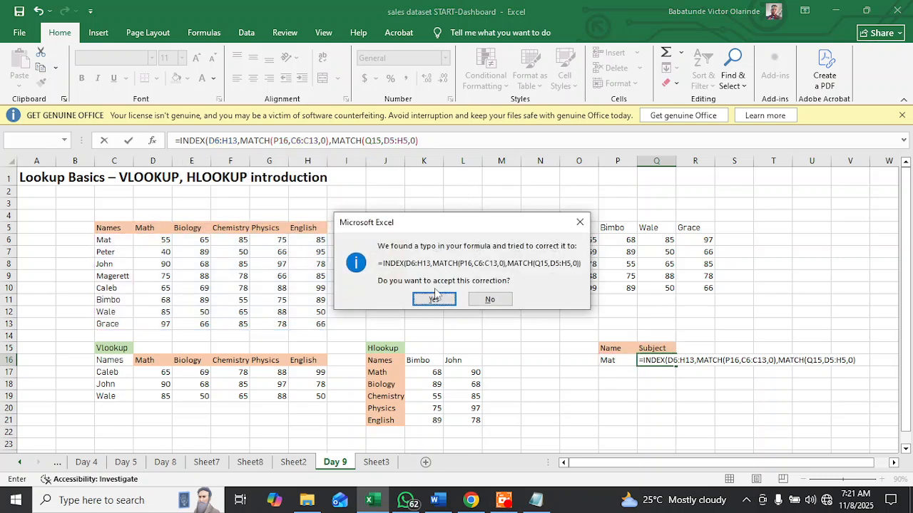
left_click(435, 298)
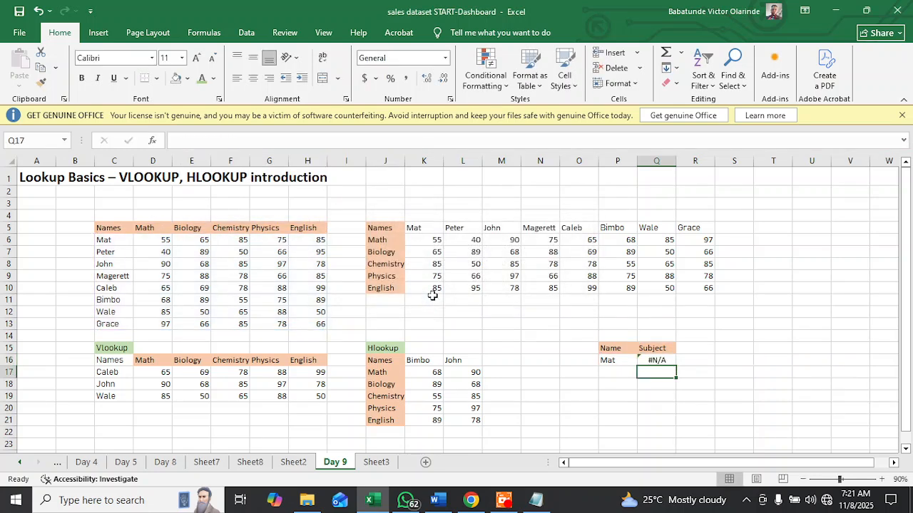
Choose Math from the subject dropdown in Q15 to test the formula.
left_click(650, 361)
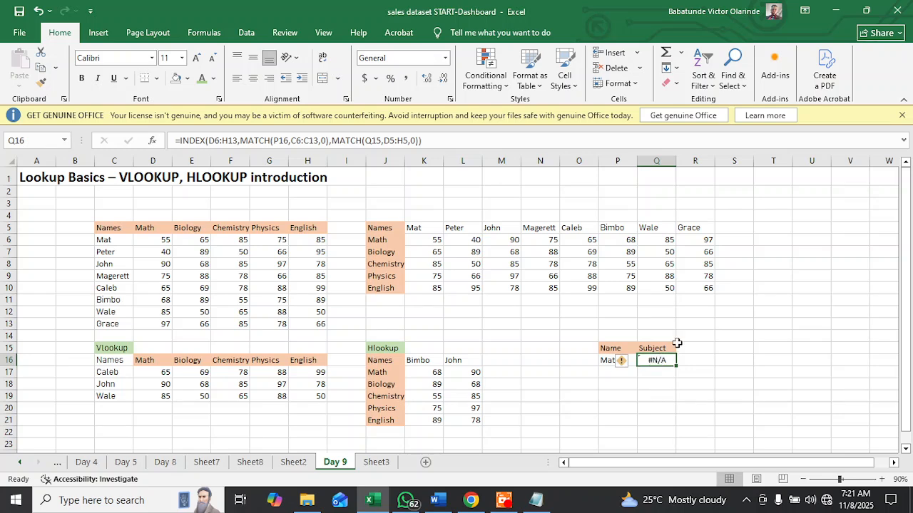
left_click(692, 309)
left_click(660, 348)
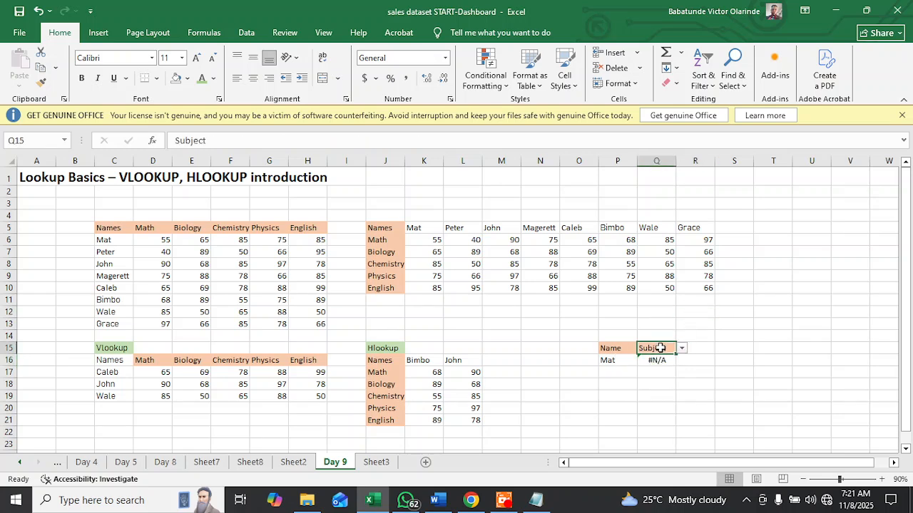
left_click(682, 348)
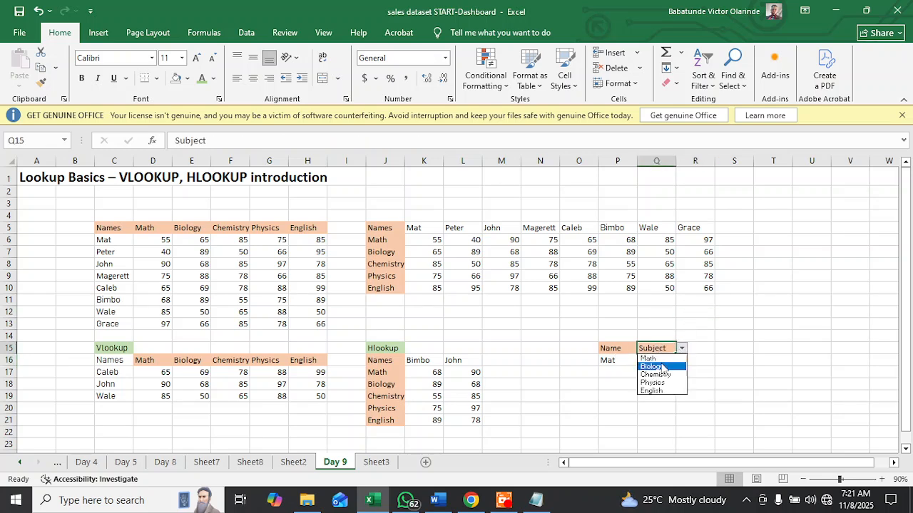
left_click(663, 359)
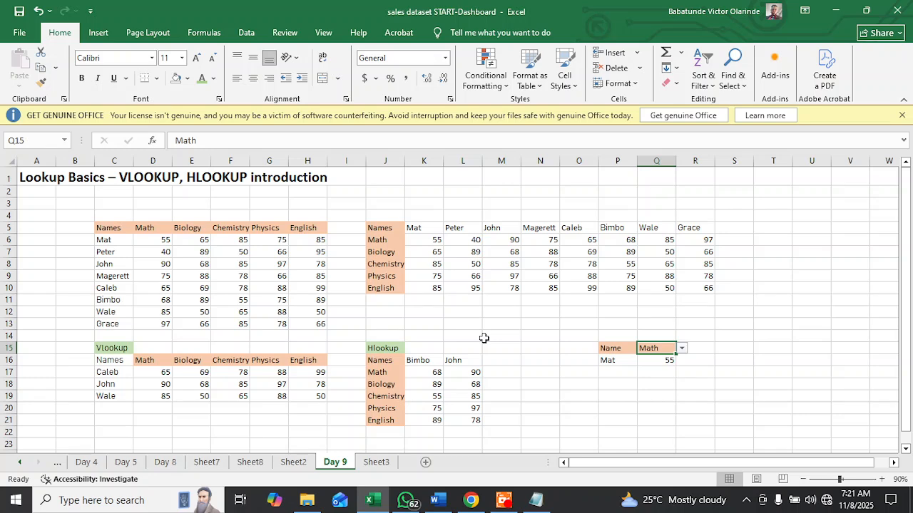
Make the INDEX array in the Q16 formula absolute as $D$6:$H$13.
left_click(648, 362)
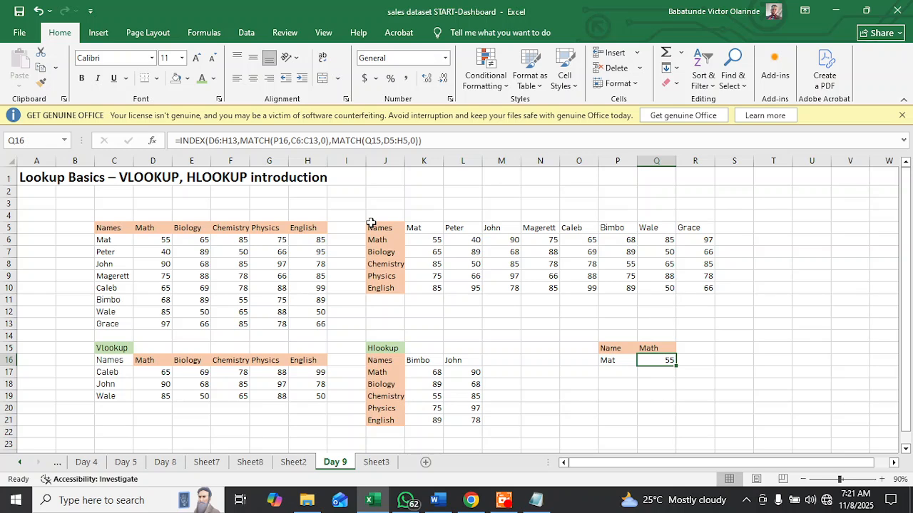
left_click(235, 140)
left_click_drag(235, 139, 210, 140)
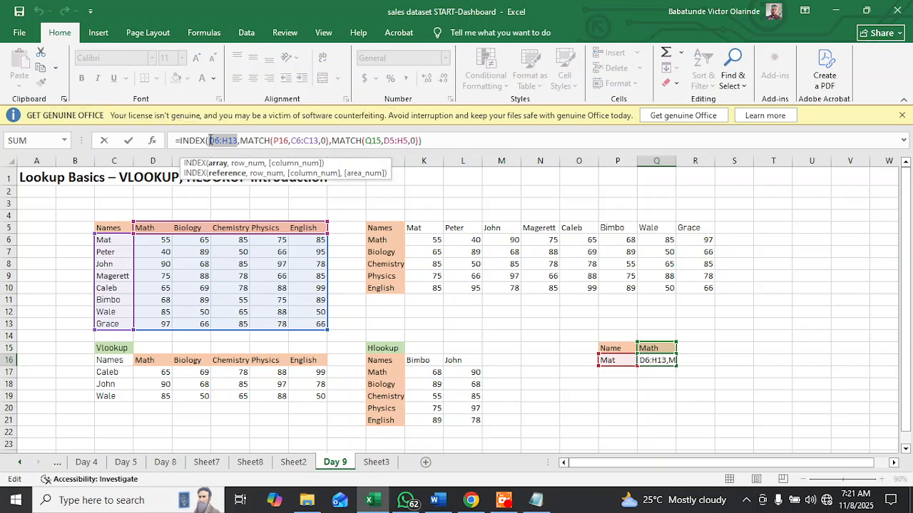
key("F4")
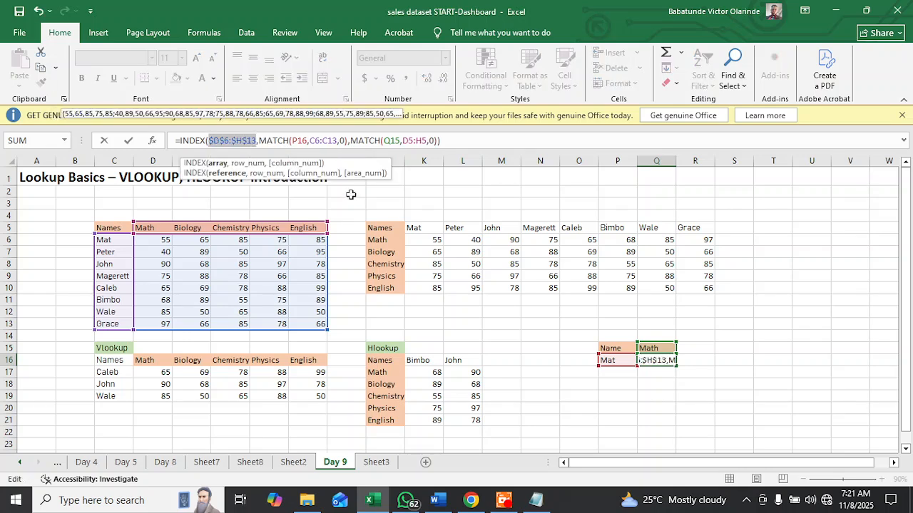
Make the row MATCH lookup array in the Q16 formula absolute as $C$6:$C$13.
left_click_drag(311, 141, 331, 141)
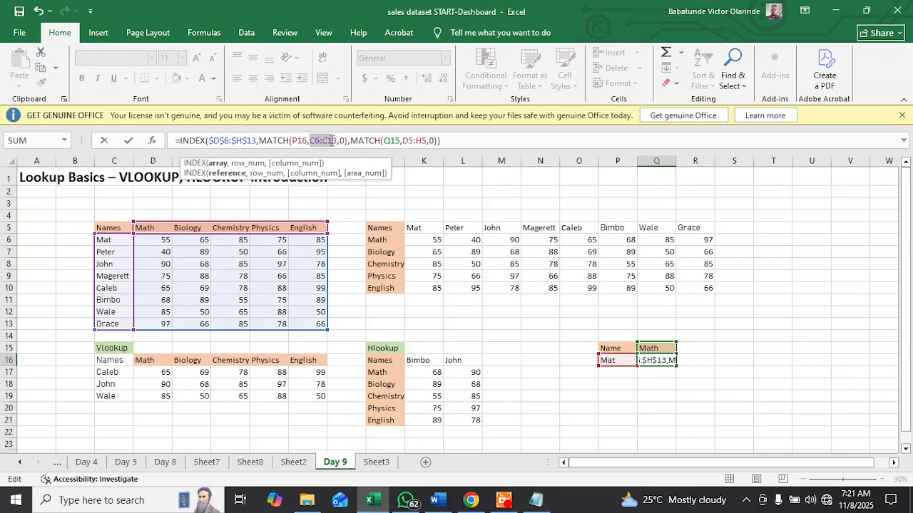
left_click_drag(335, 141, 337, 141)
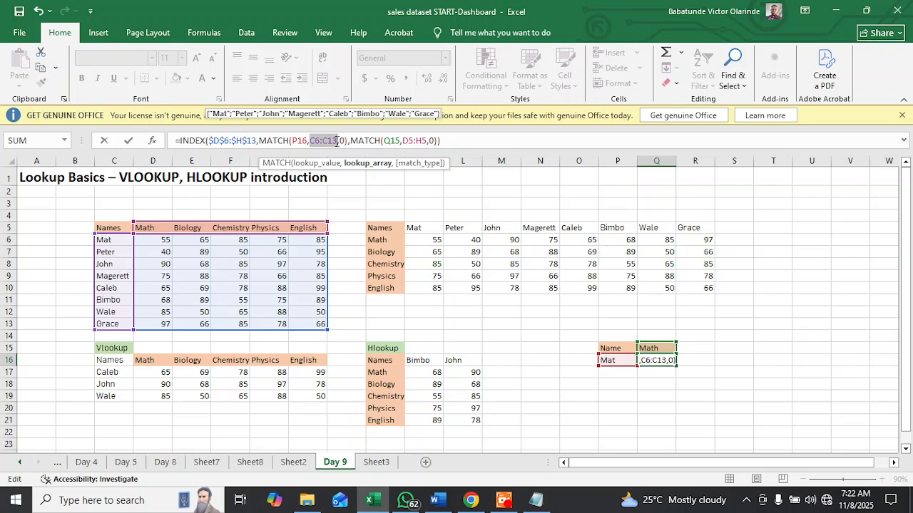
type("4")
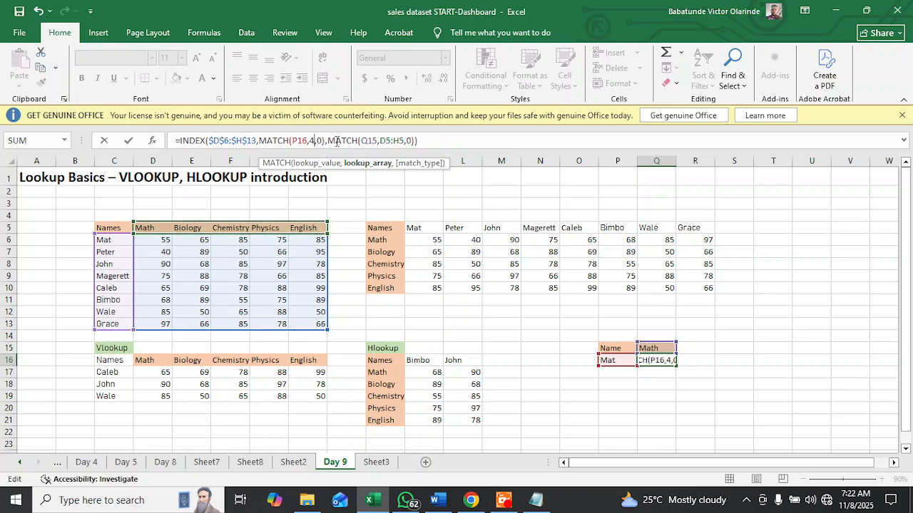
key("ctrl+z")
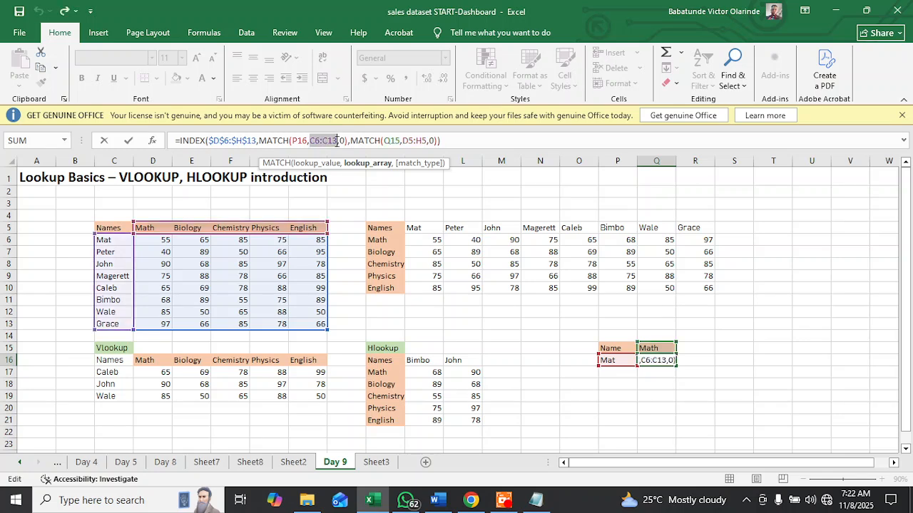
key("F4")
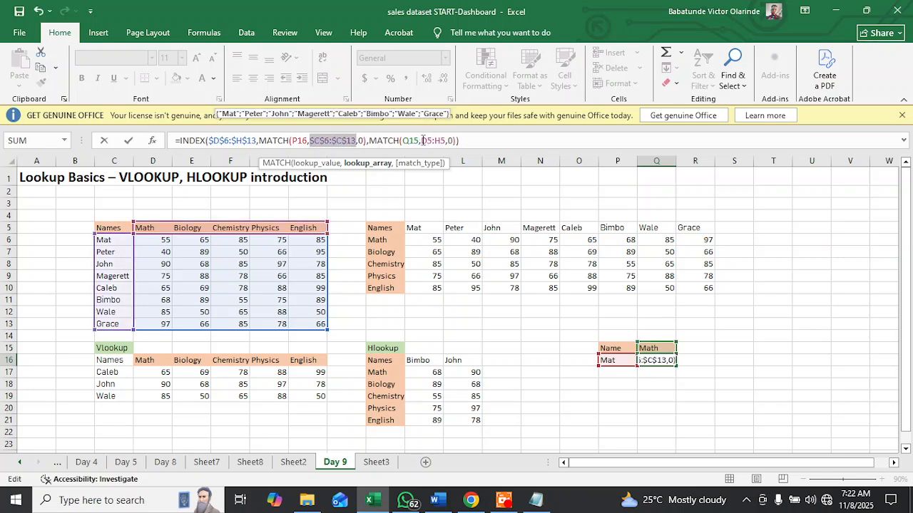
Make the column MATCH lookup array absolute as $D$5:$H$5 and commit the Q16 formula.
left_click_drag(421, 141, 443, 141)
key("F4")
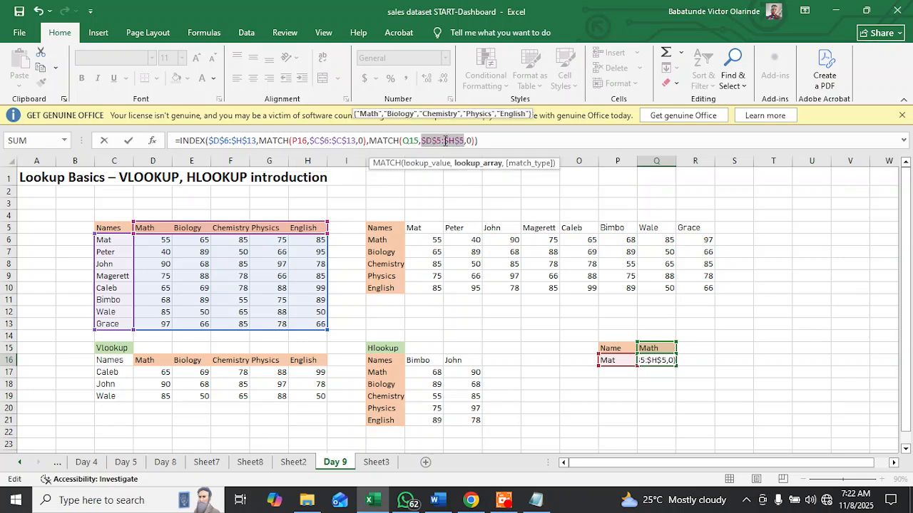
key("Return")
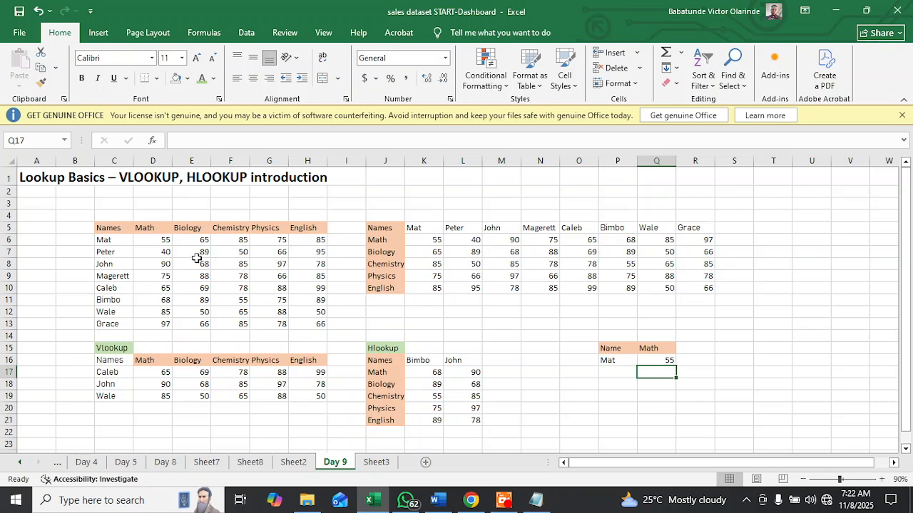
Change the subject in the Q15 dropdown to Biology.
left_click(653, 348)
left_click(682, 349)
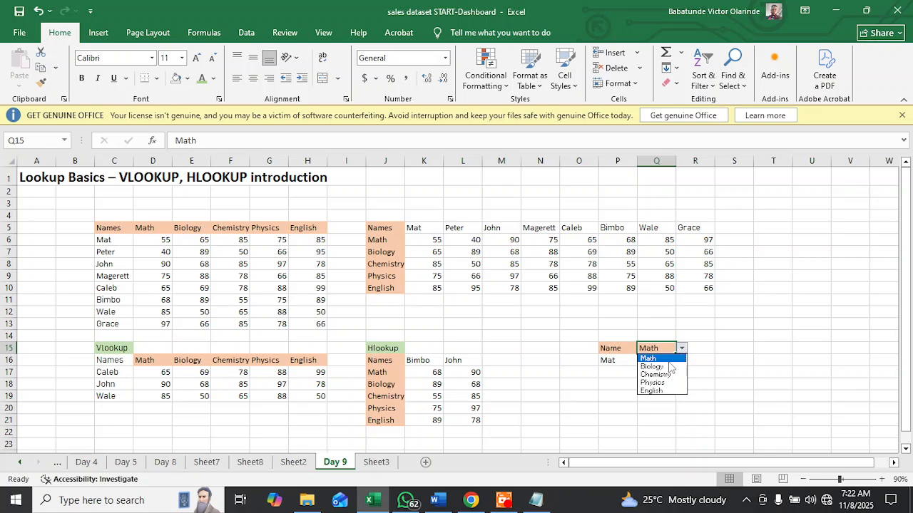
left_click(666, 367)
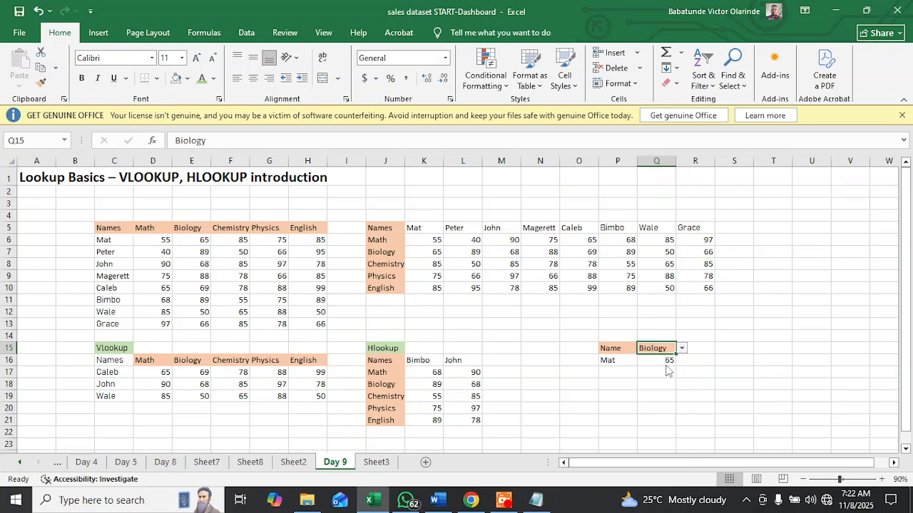
Test the lookup by choosing the student listed in C10 and the one in C13 in turn from the P16 dropdown.
left_click(623, 362)
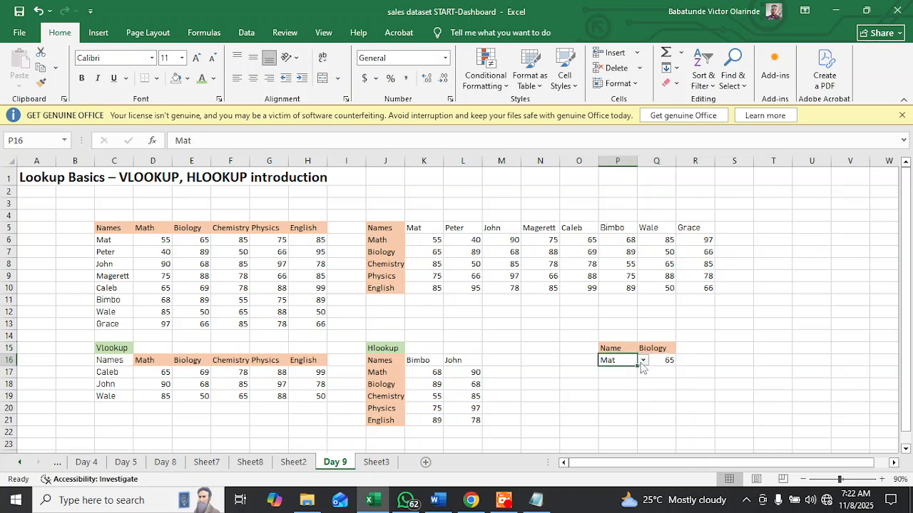
left_click(643, 362)
left_click(624, 403)
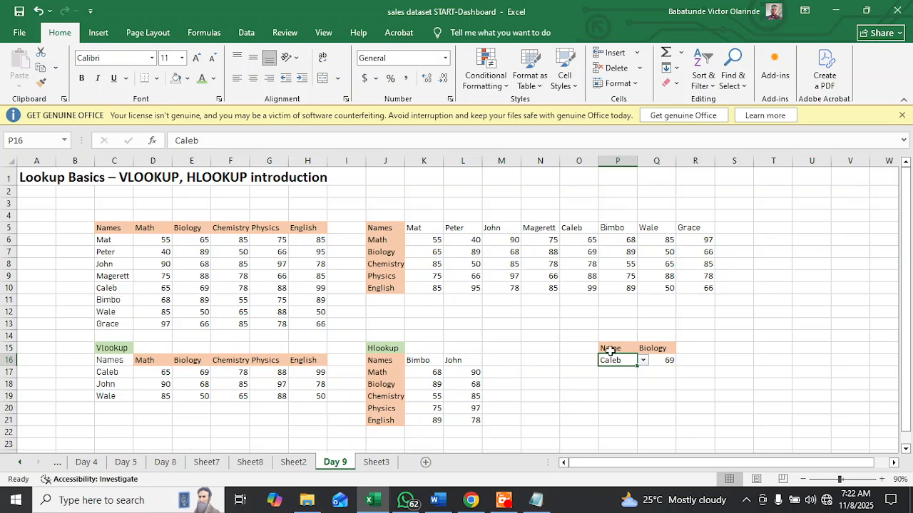
left_click(642, 361)
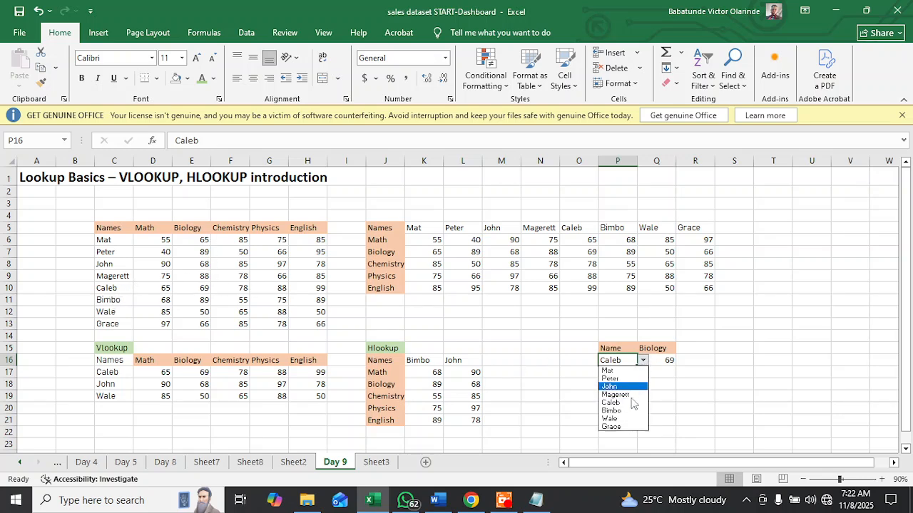
left_click(623, 427)
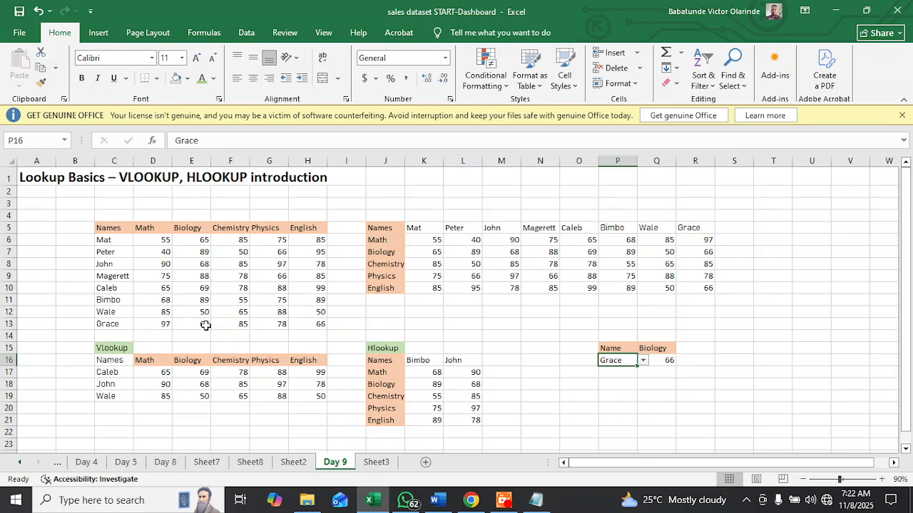
left_click(693, 385)
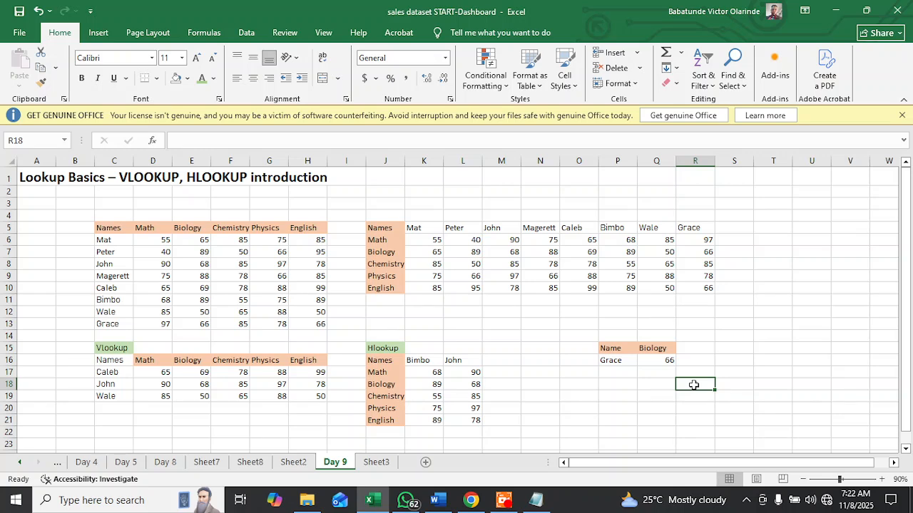
Choose the student listed in C9 from the name dropdown in P16.
left_click(627, 361)
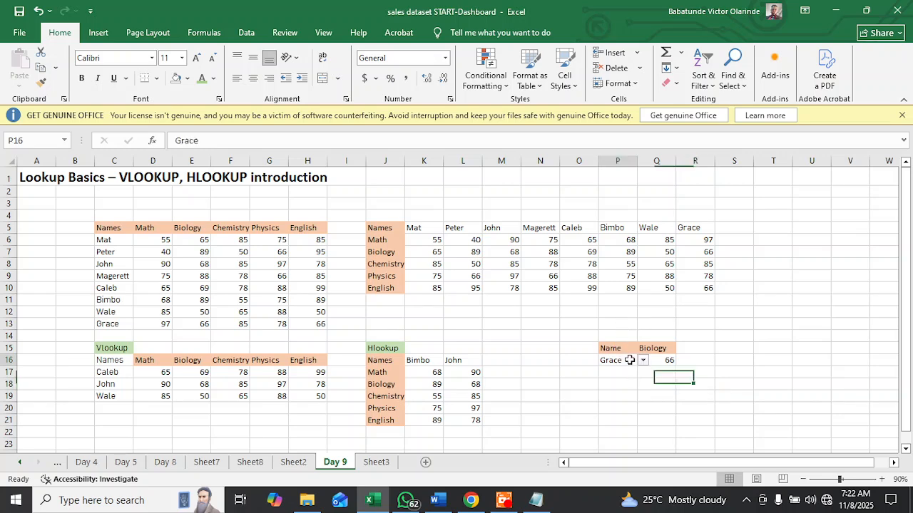
left_click(643, 360)
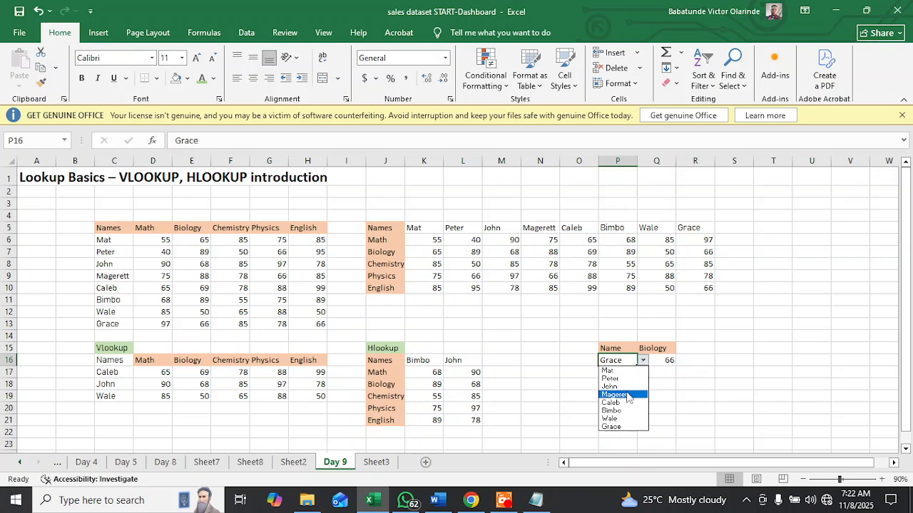
left_click(626, 393)
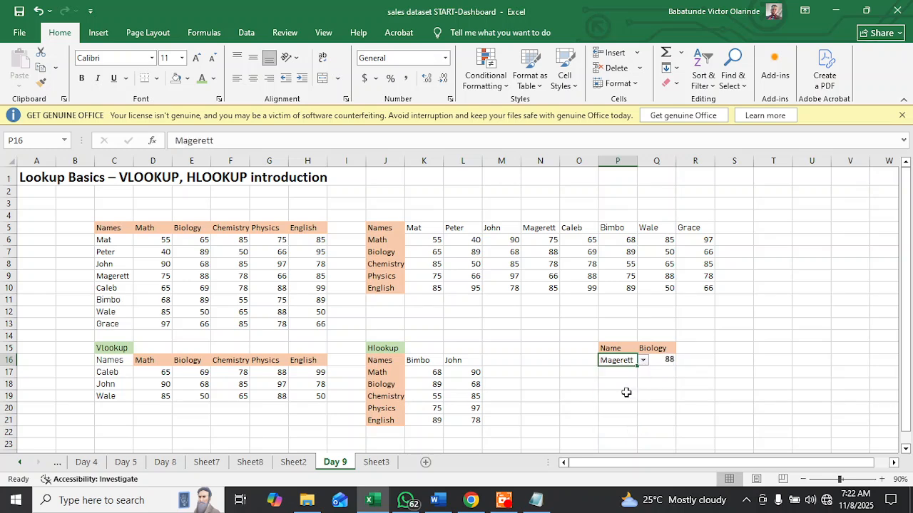
Examine each argument of the Q16 INDEX formula in turn: the score array, the row MATCH on P16 and the column MATCH on Q15.
left_click(666, 349)
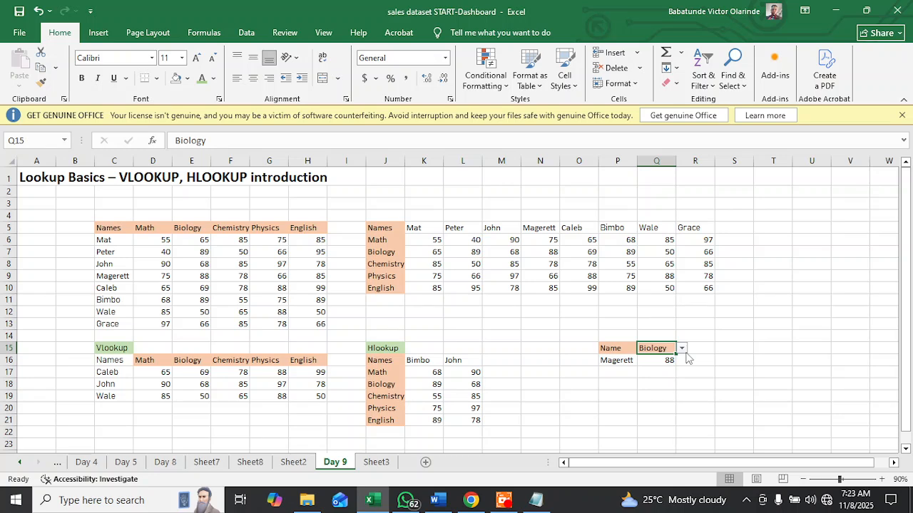
left_click(655, 362)
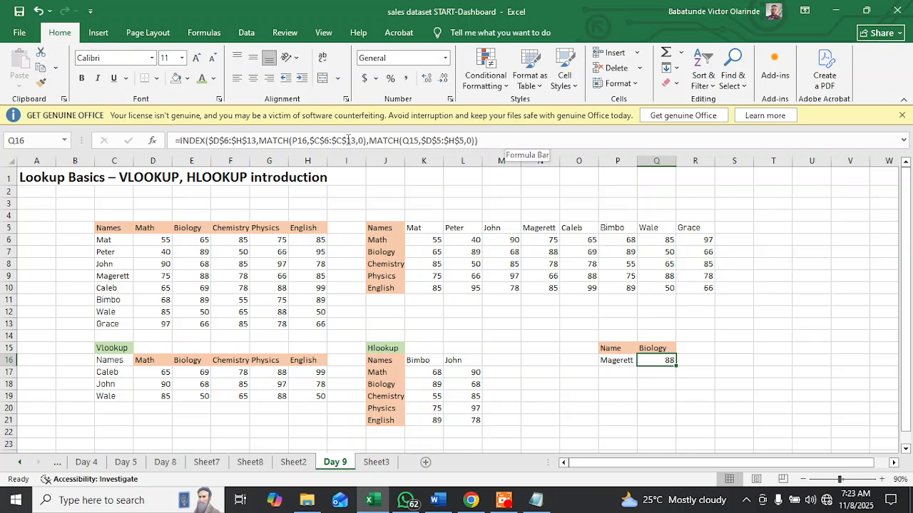
left_click(243, 140)
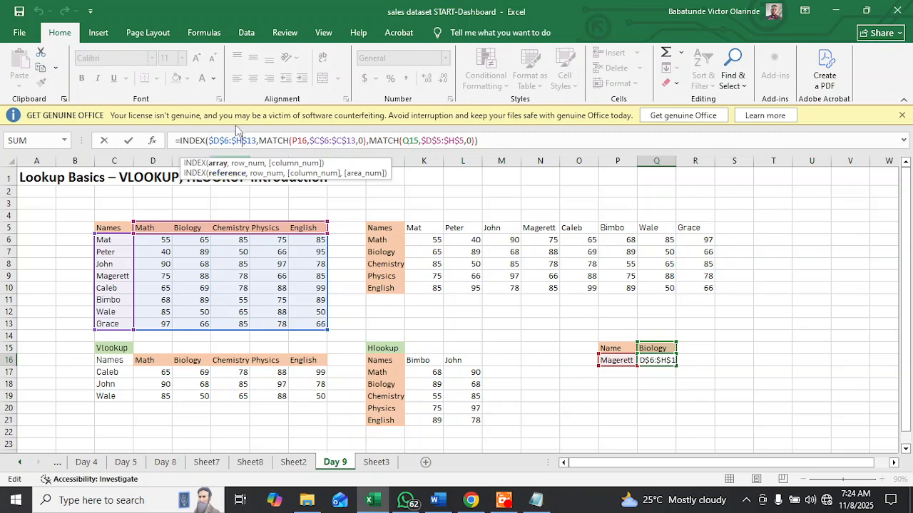
left_click(282, 137)
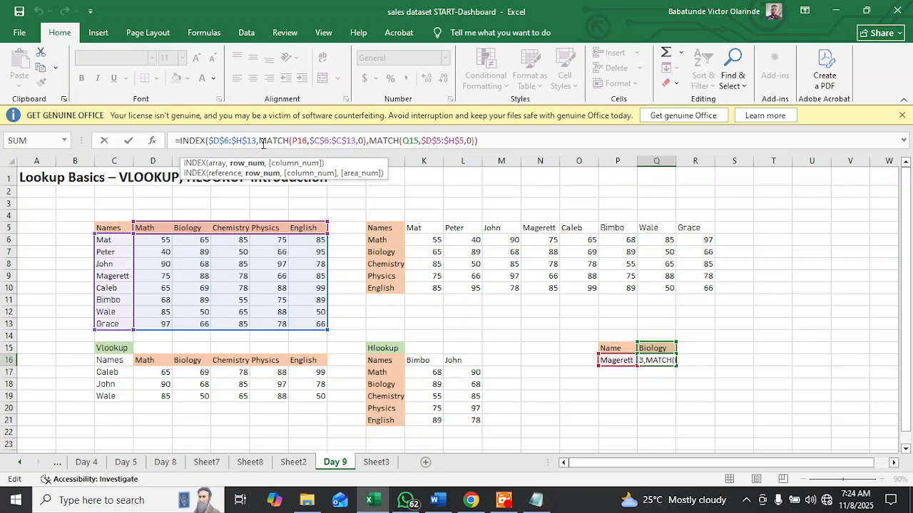
left_click(295, 139)
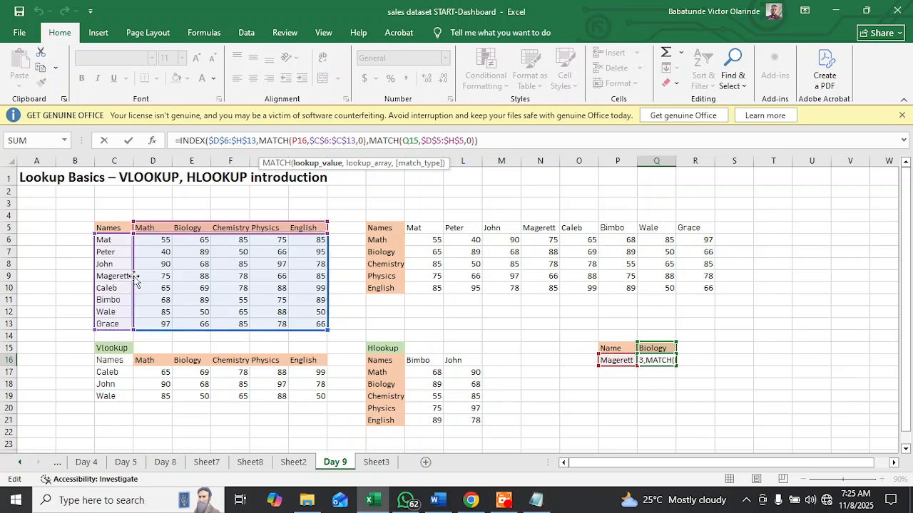
left_click(331, 142)
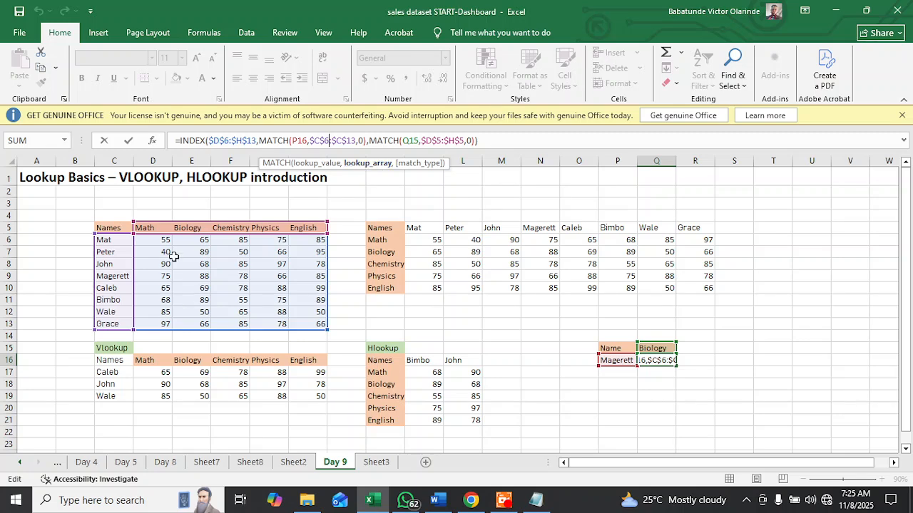
left_click(361, 141)
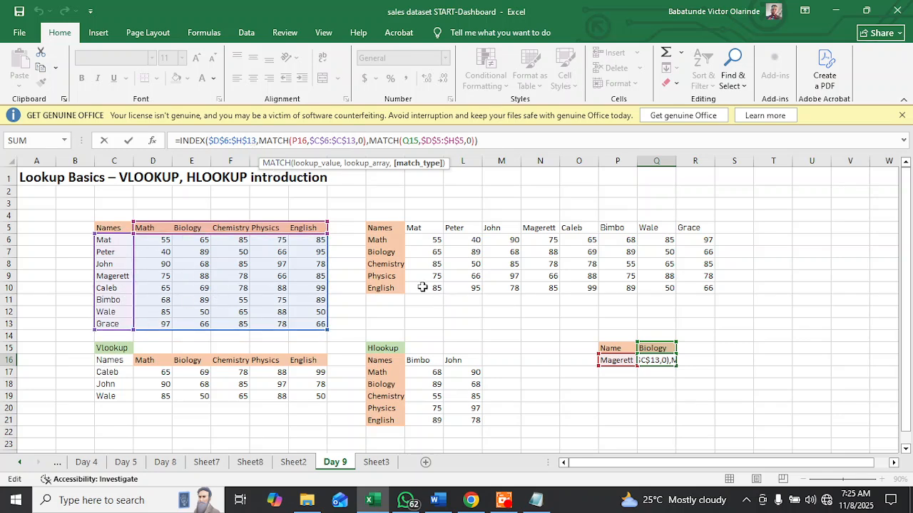
left_click(390, 142)
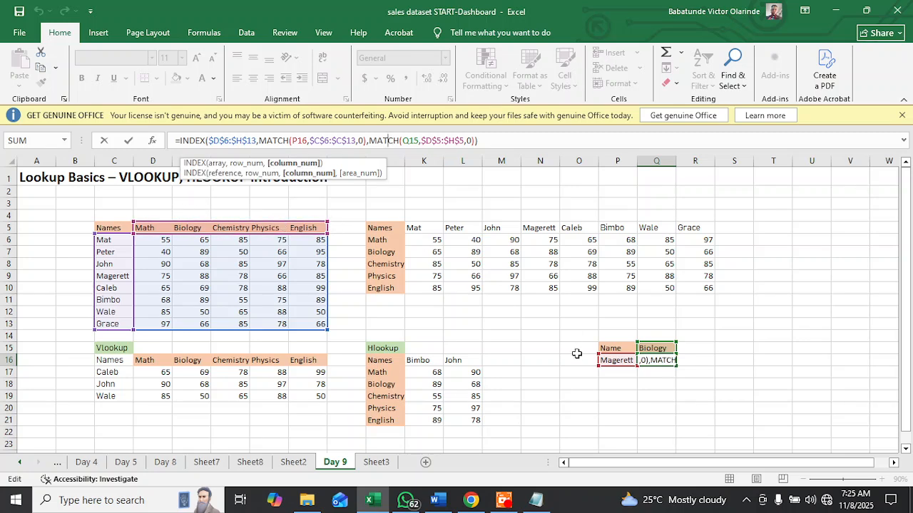
left_click(411, 141)
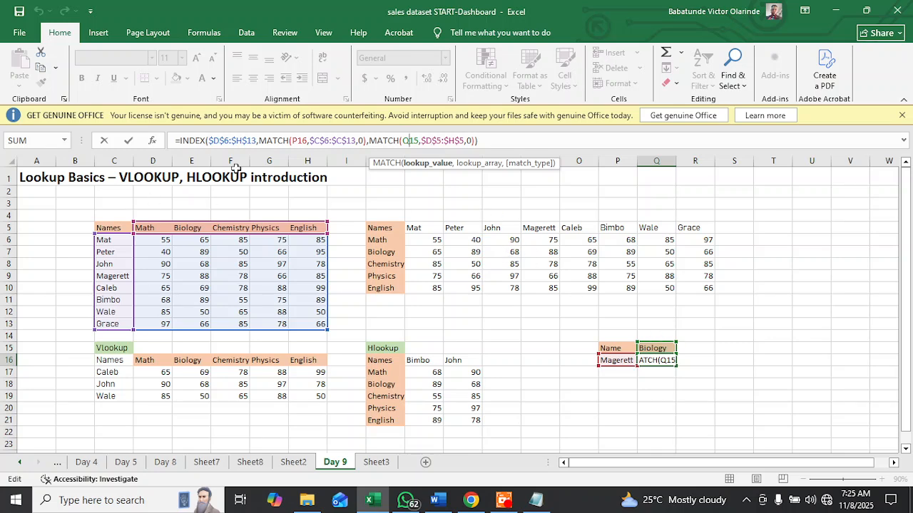
left_click(436, 140)
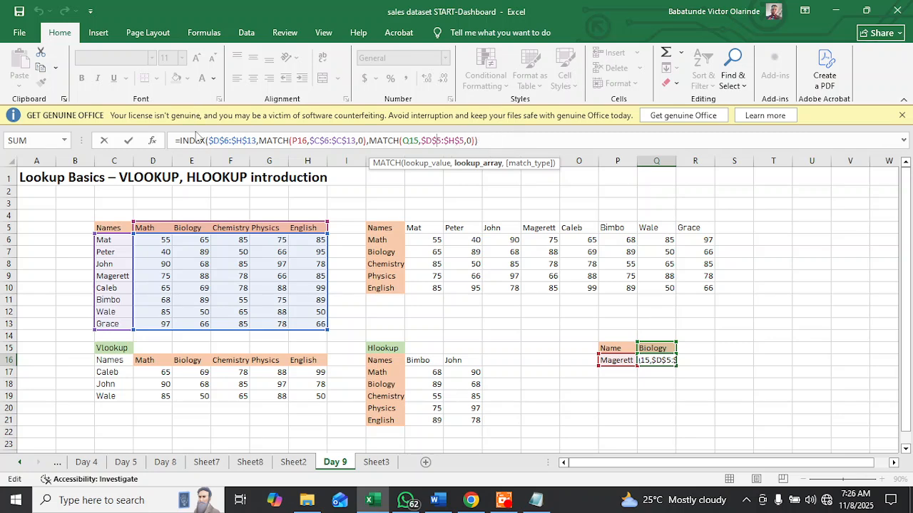
key("Return")
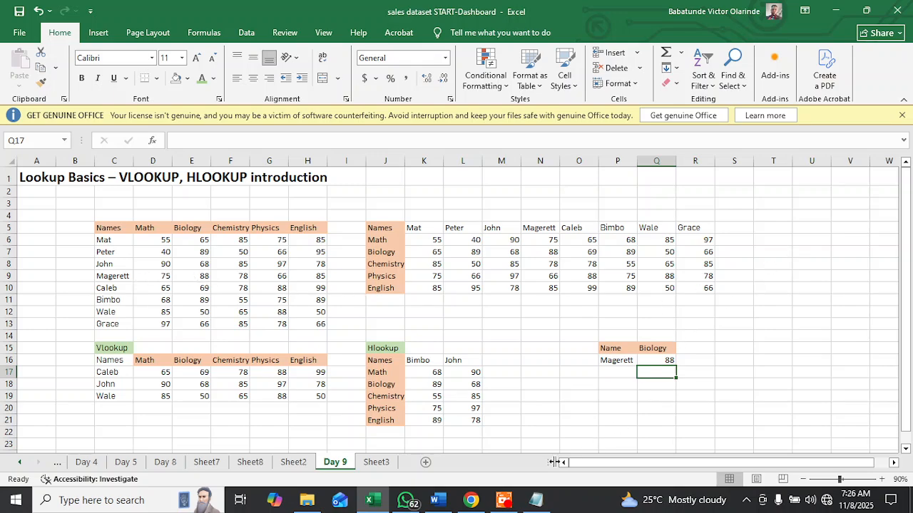
left_click(503, 500)
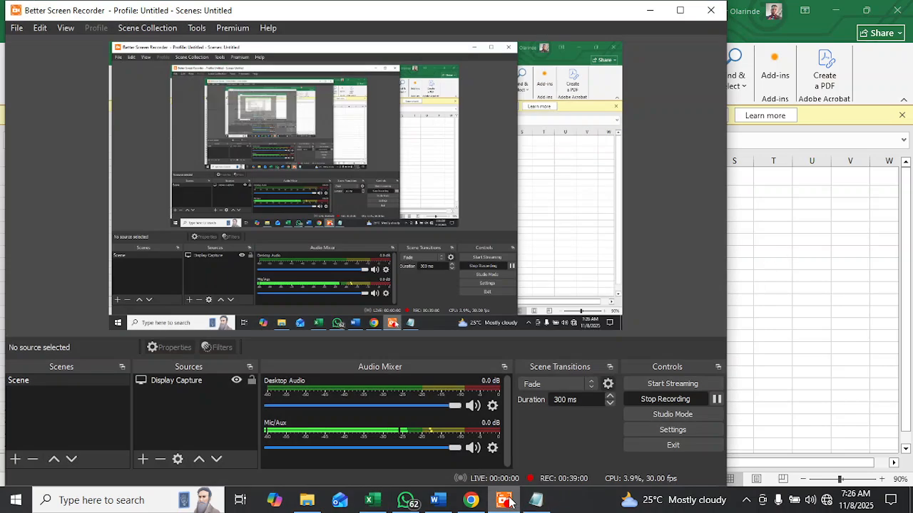